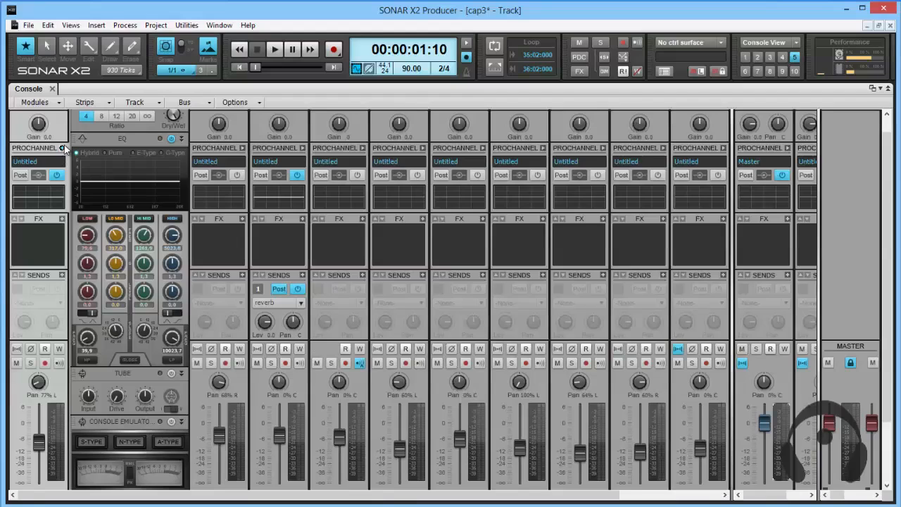
Collapse and re-expand the first track's ProChannel, and expand and collapse the neighbouring track's ProChannel.
click(62, 149)
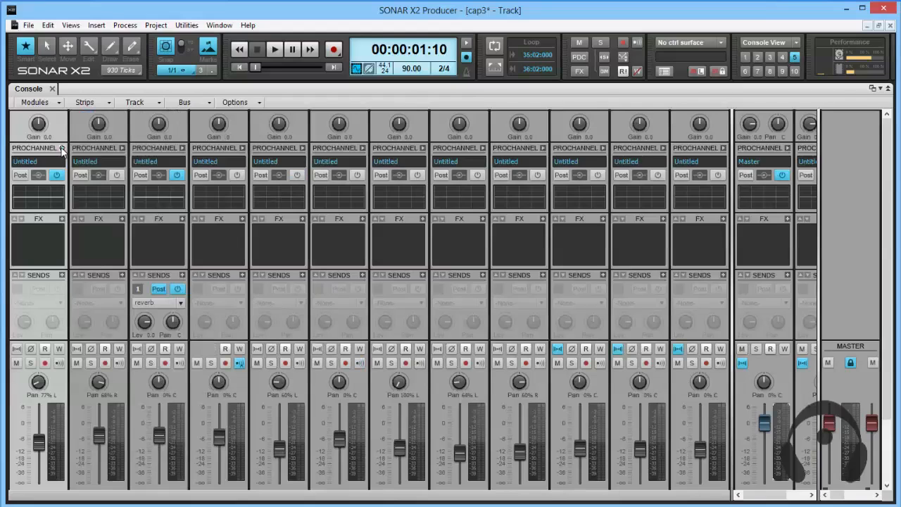
click(62, 148)
click(241, 149)
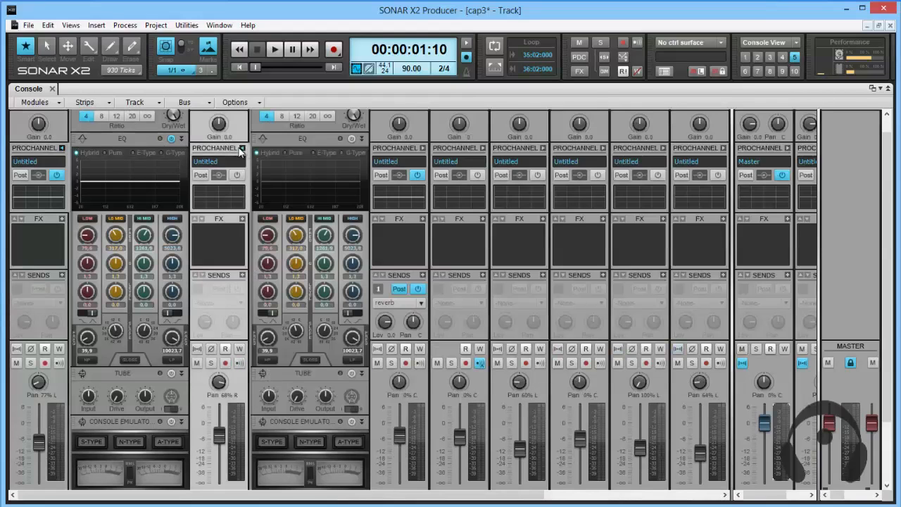
click(242, 148)
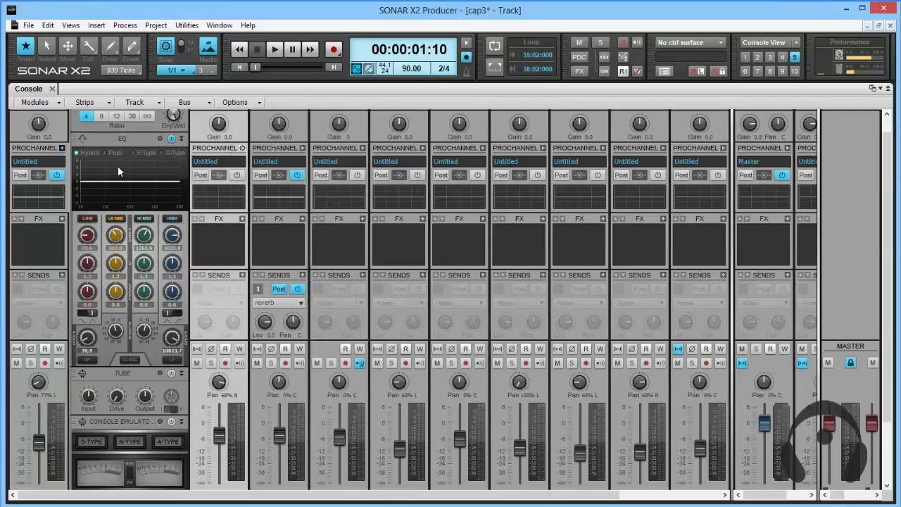
Set the EQ's high-pass frequency to 26.4 on the first track and toggle the high-pass filter.
scroll(140, 144, down, 3)
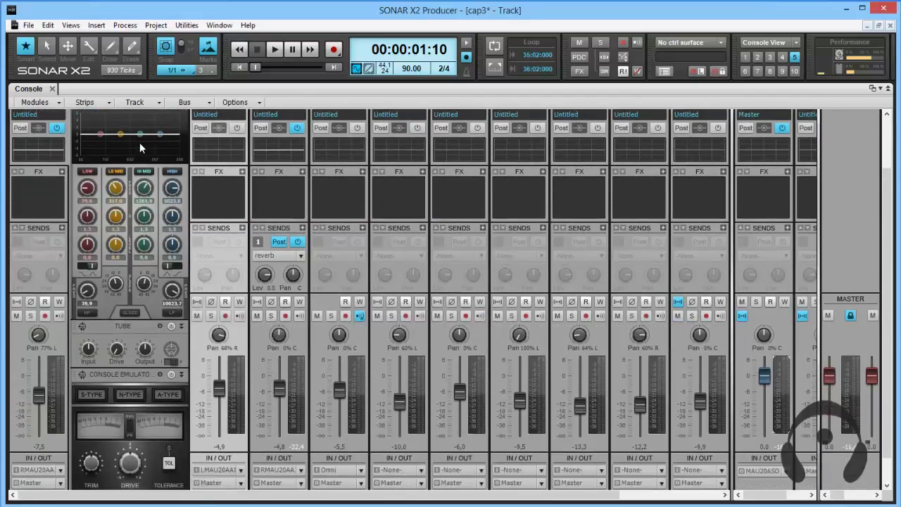
scroll(139, 142, down, 3)
scroll(133, 138, up, 4)
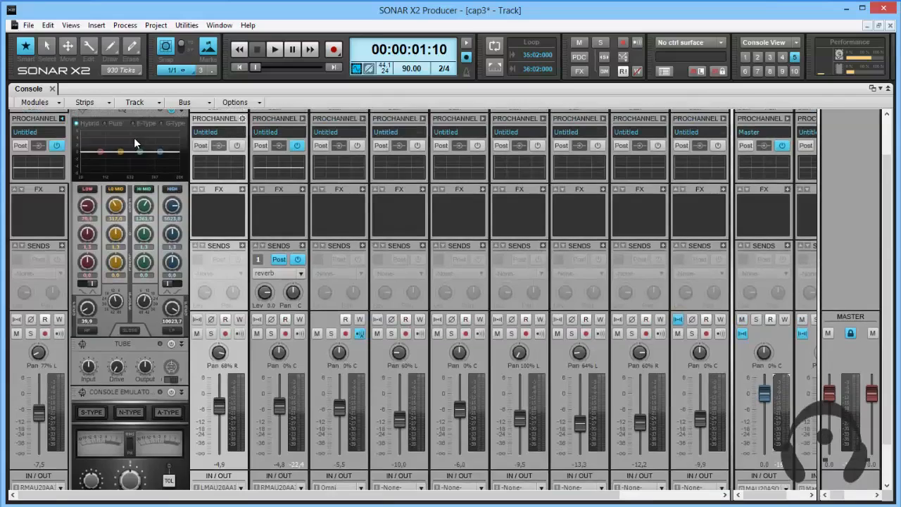
scroll(134, 138, up, 2)
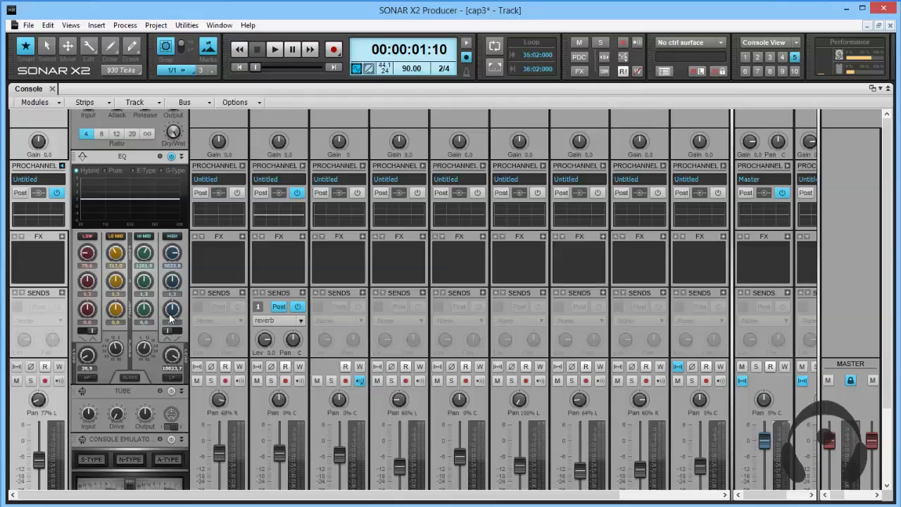
mouse_move(87, 361)
click(90, 378)
click(89, 378)
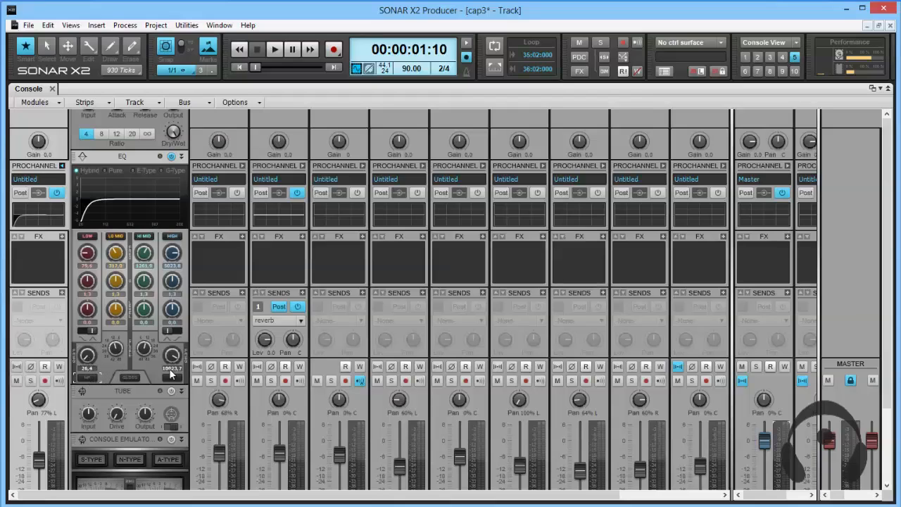
Enable the EQ's low-pass filter on the first track and try different low-pass slopes, including 42 dB.
click(171, 377)
click(168, 377)
click(169, 377)
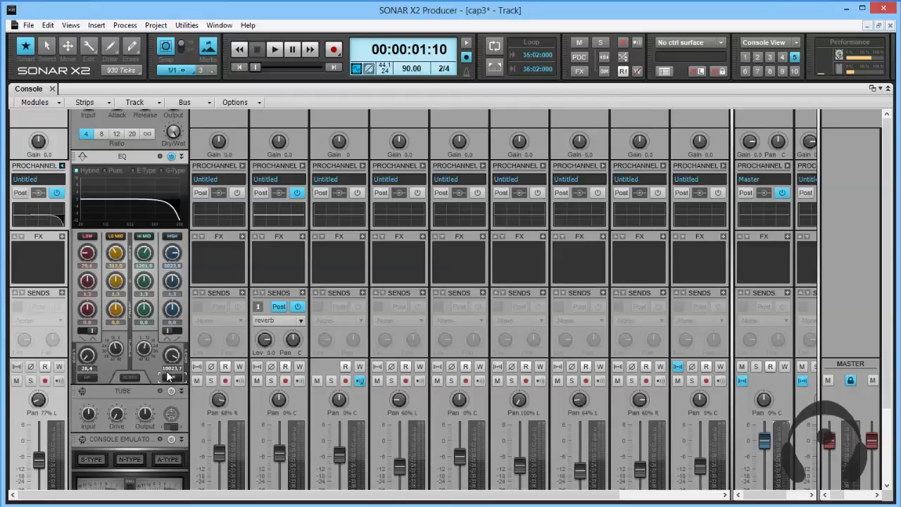
drag(144, 346, 144, 348)
scroll(144, 349, up, 7)
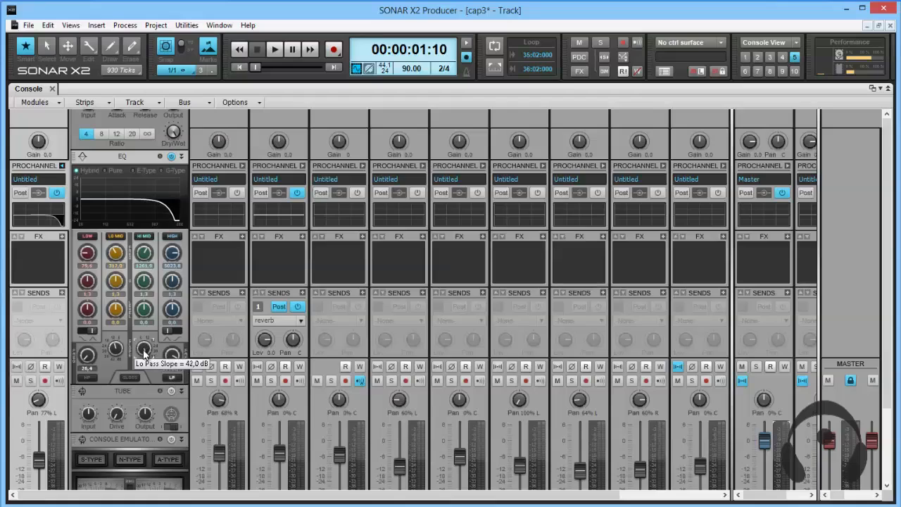
scroll(144, 350, down, 7)
scroll(144, 349, up, 7)
scroll(143, 351, down, 6)
scroll(144, 350, down, 1)
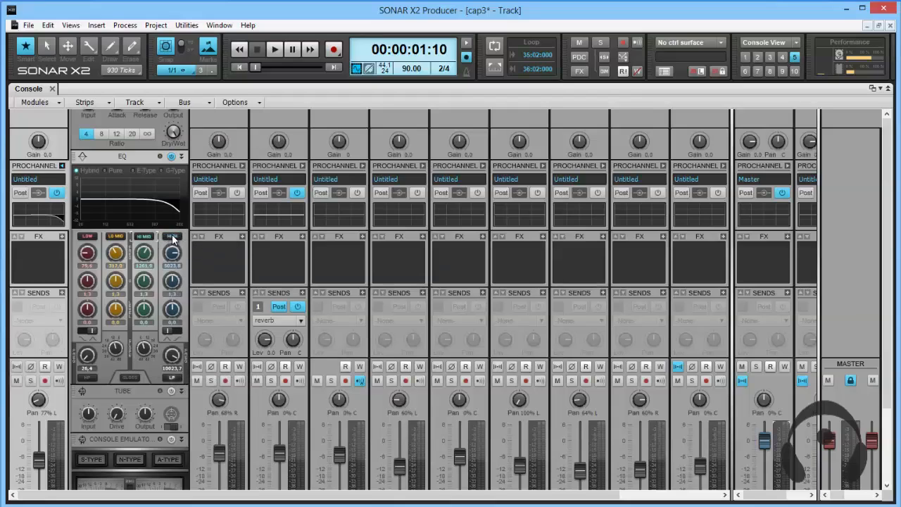
Bypass and re-enable the first track's EQ module, and switch its low-pass filter off.
mouse_move(130, 187)
click(173, 157)
click(172, 158)
click(175, 377)
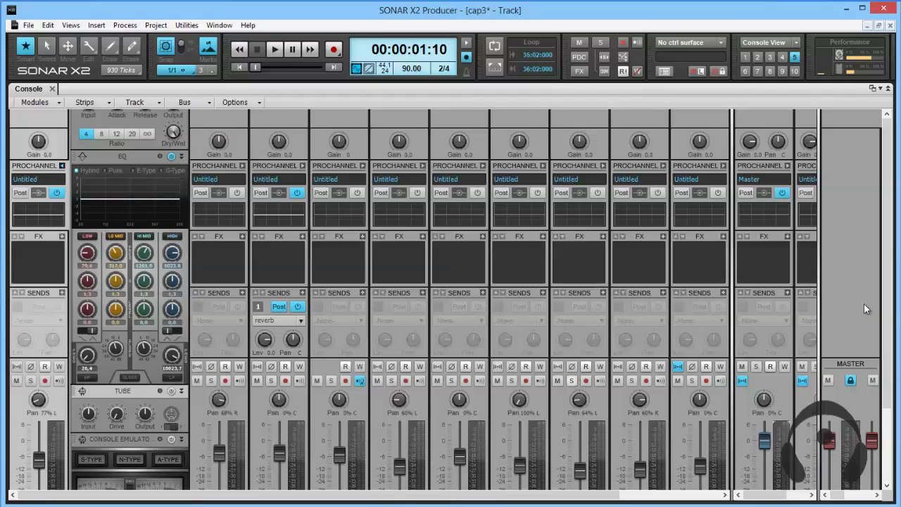
Switch on the Console Emulator module in the Volao nylon track's ProChannel.
drag(888, 284, 895, 367)
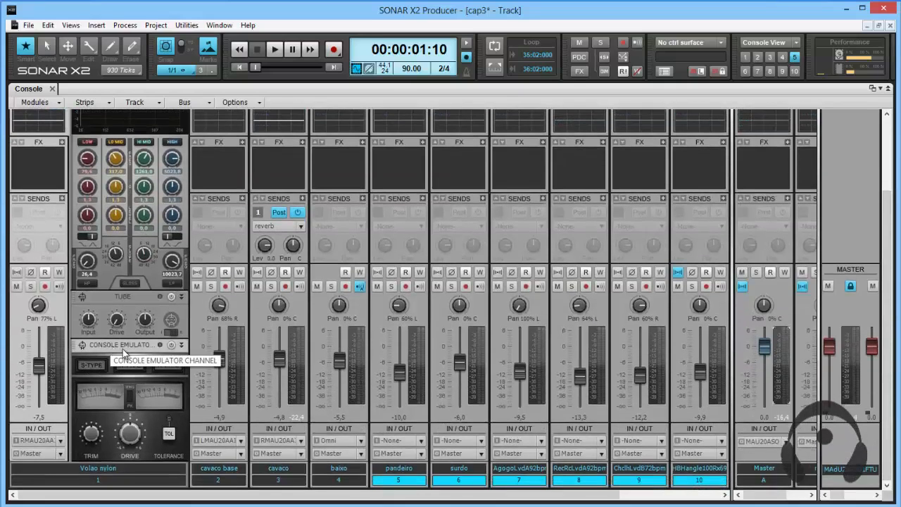
click(172, 346)
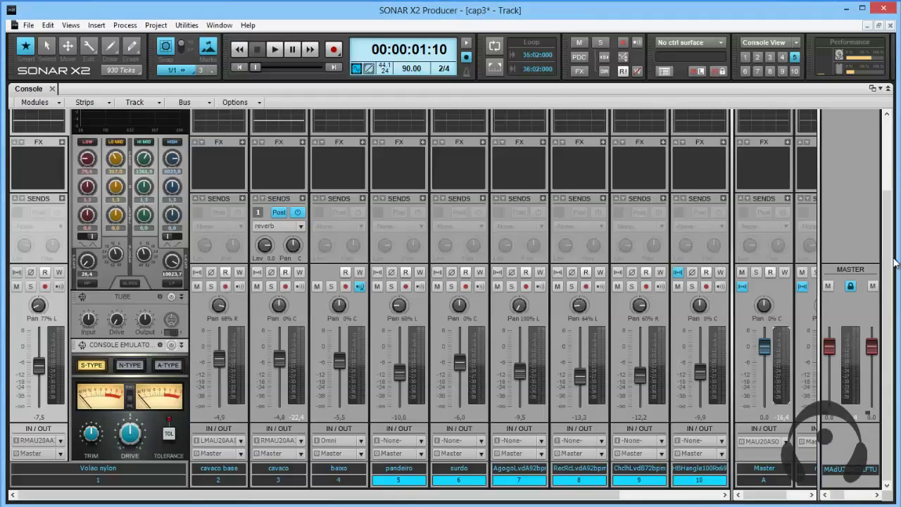
Examine the Compressor, EQ, Tube and Console Emulator modules in the Volao nylon track's ProChannel.
drag(891, 217, 896, 151)
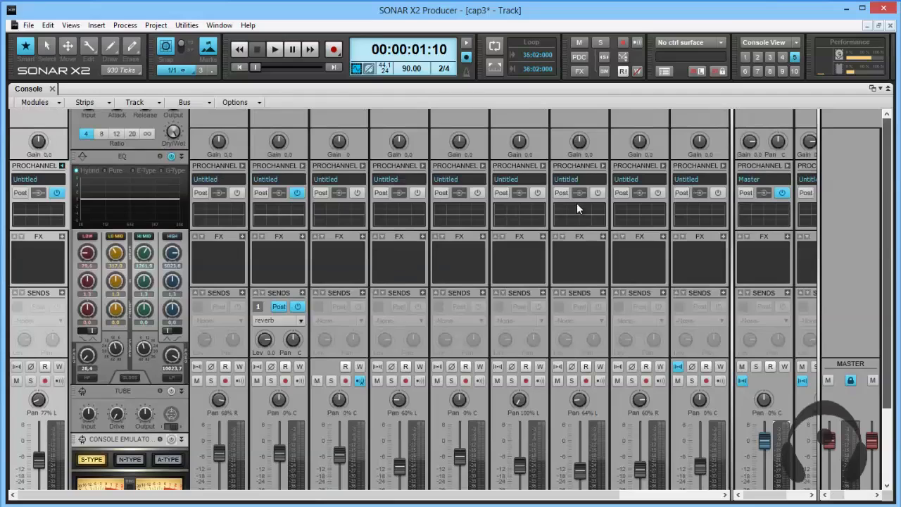
mouse_move(153, 208)
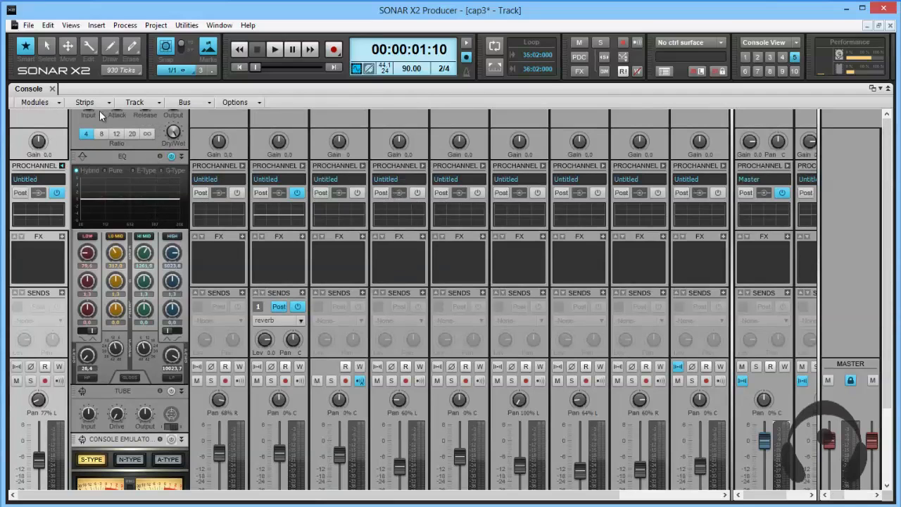
scroll(98, 111, up, 4)
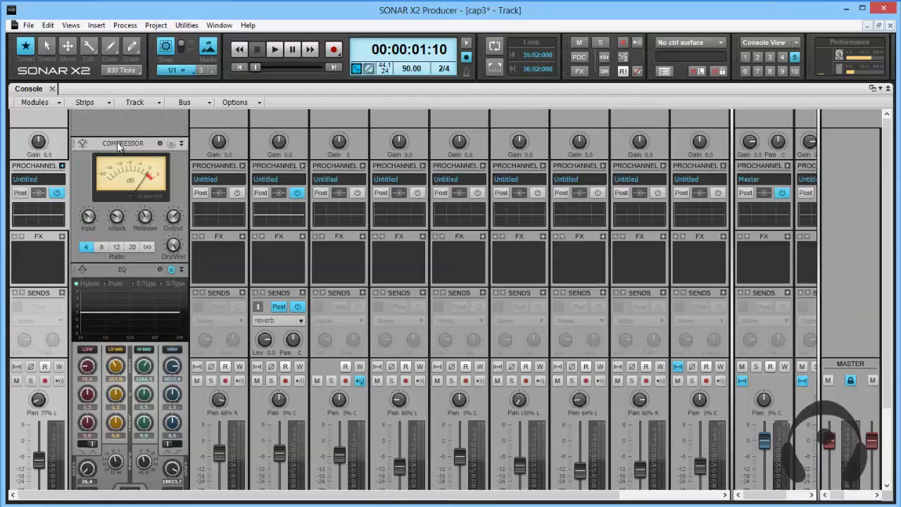
scroll(121, 159, up, 2)
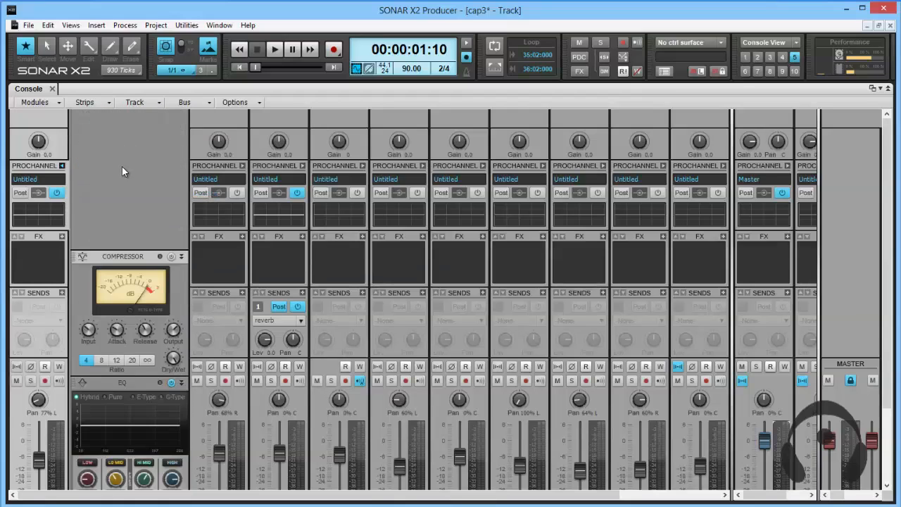
scroll(124, 249, down, 3)
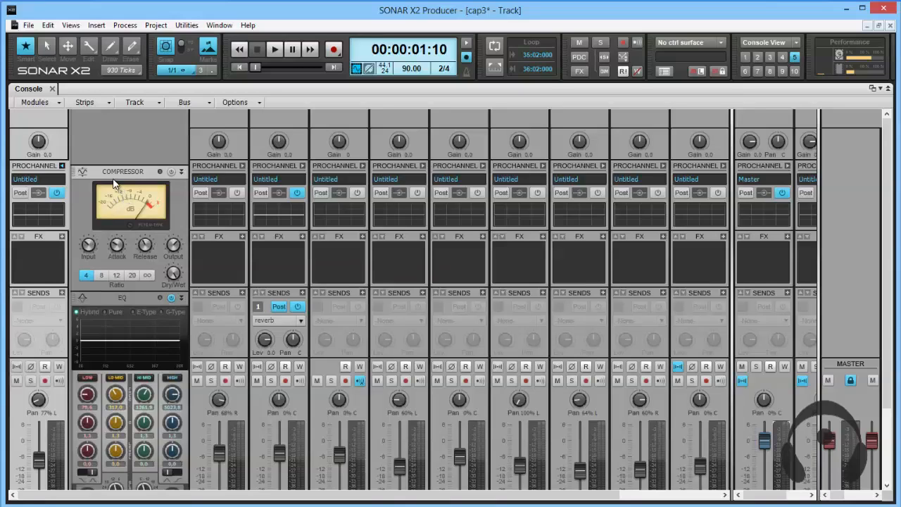
scroll(114, 183, down, 5)
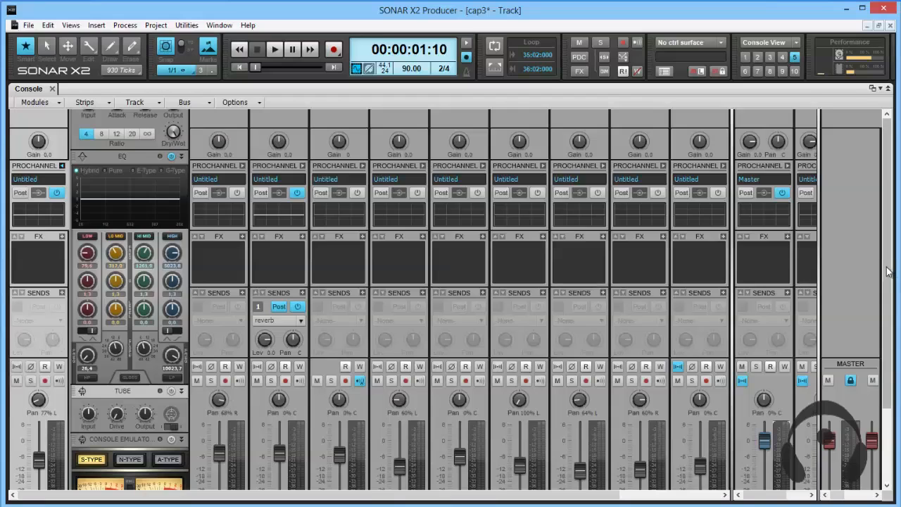
drag(888, 271, 888, 343)
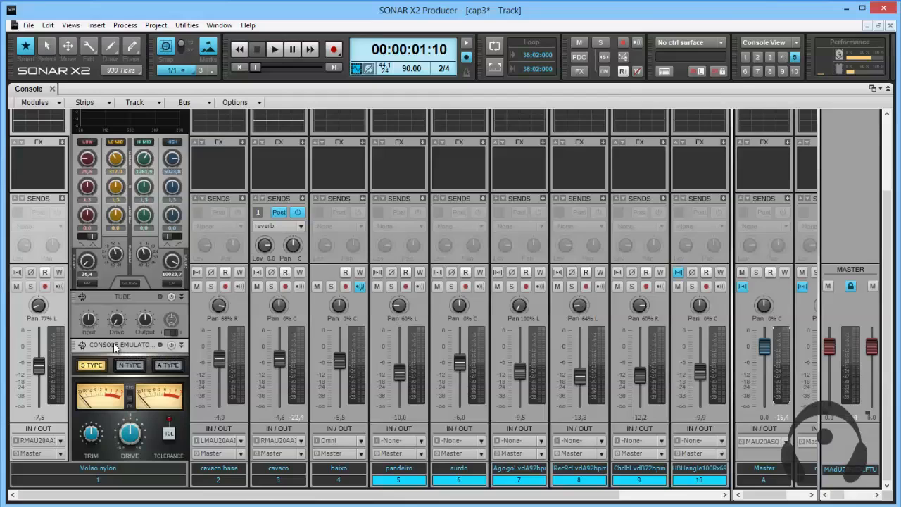
Insert an FX Chain module into the Volao nylon track's ProChannel.
scroll(181, 219, up, 5)
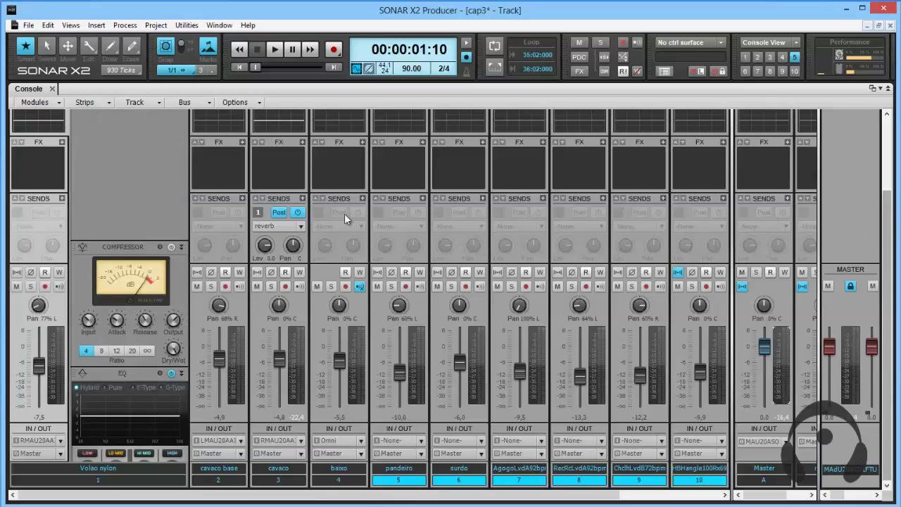
right_click(121, 194)
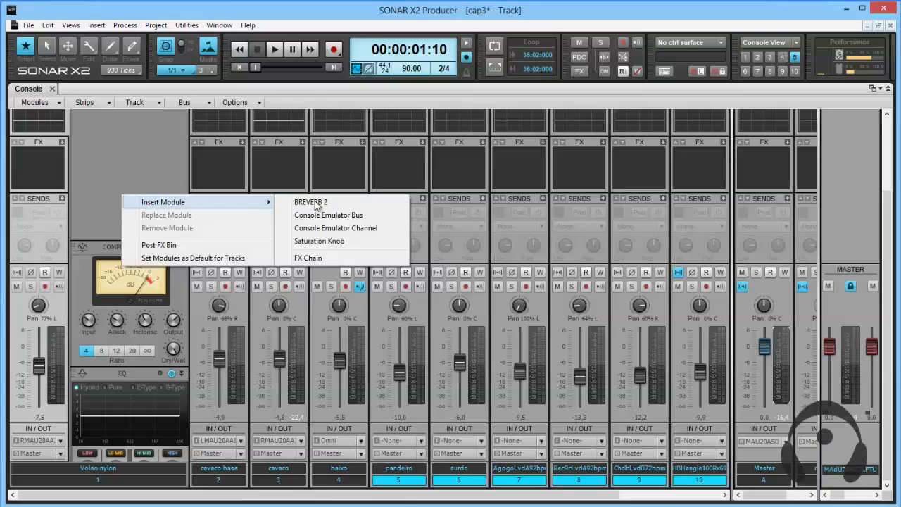
click(318, 258)
scroll(96, 180, up, 11)
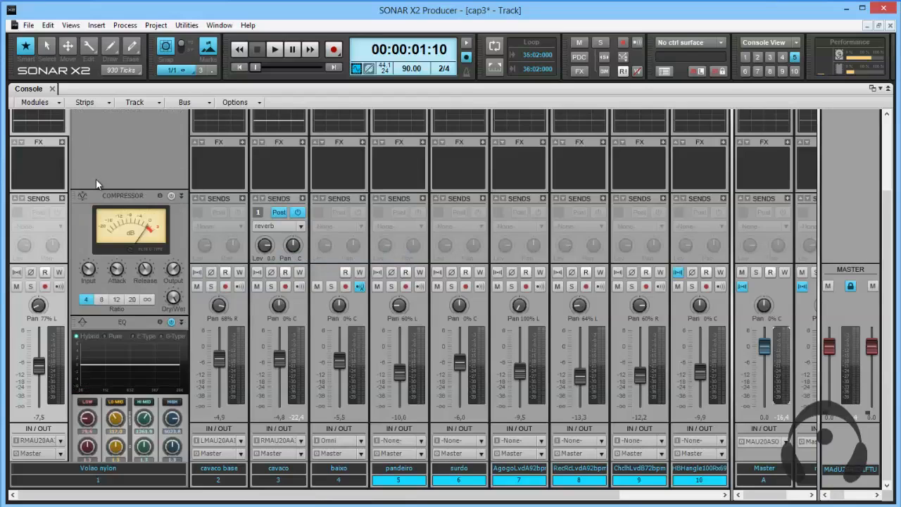
scroll(97, 180, down, 8)
scroll(97, 185, down, 10)
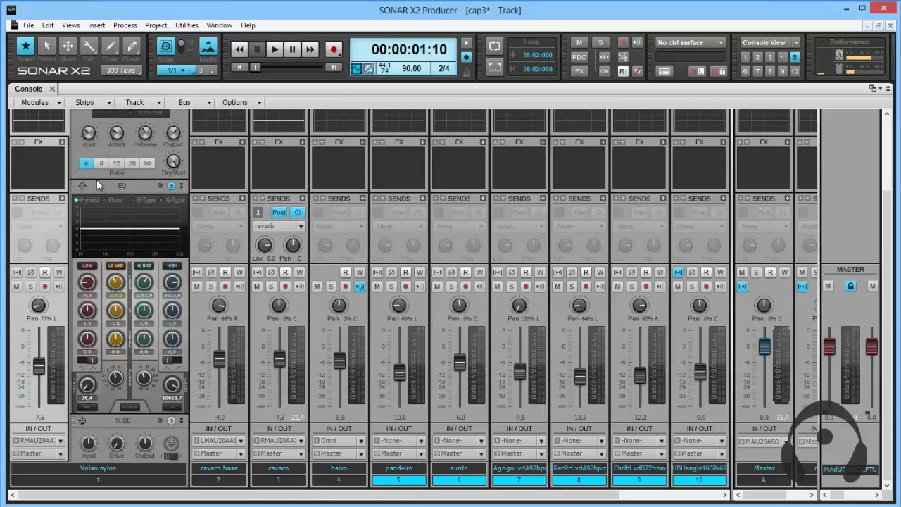
scroll(155, 415, down, 1)
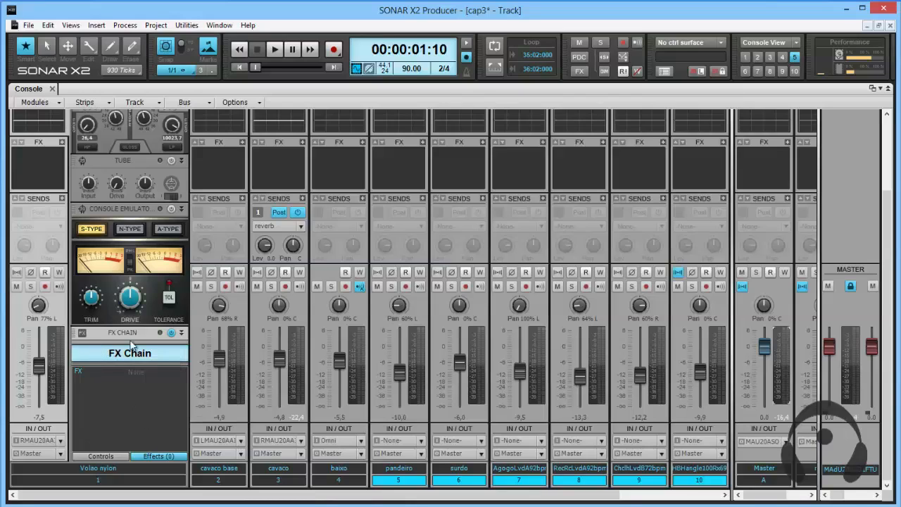
Collapse and re-expand the FX Chain module, and remove it from the ProChannel.
click(182, 333)
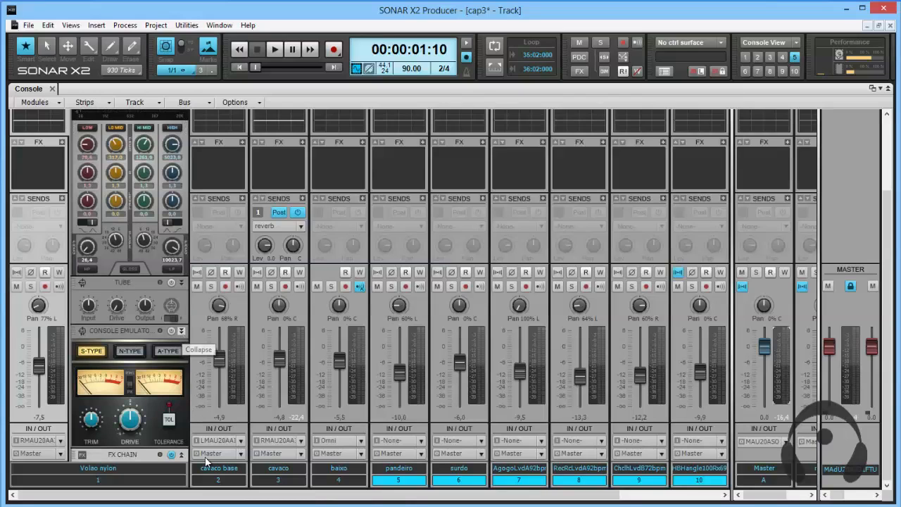
click(180, 454)
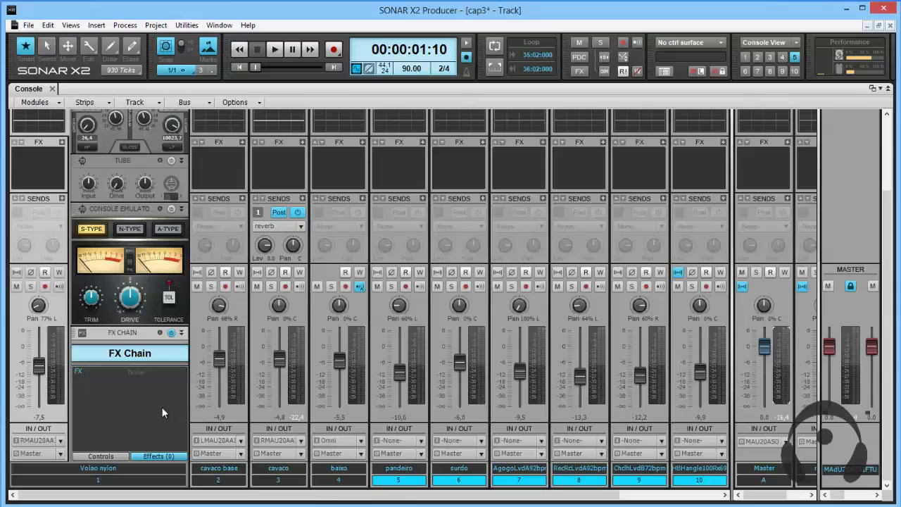
right_click(83, 336)
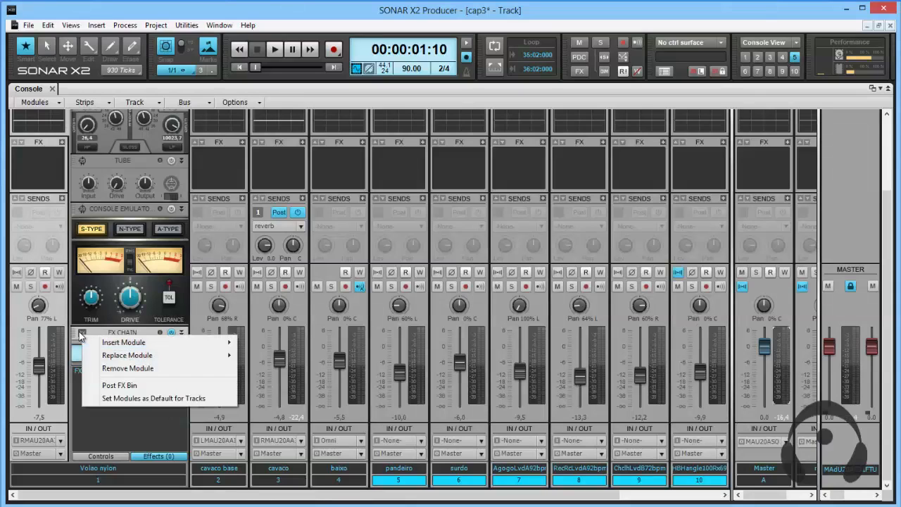
click(129, 368)
Review the modules offered as replacements for the Compressor without choosing one.
scroll(114, 352, up, 5)
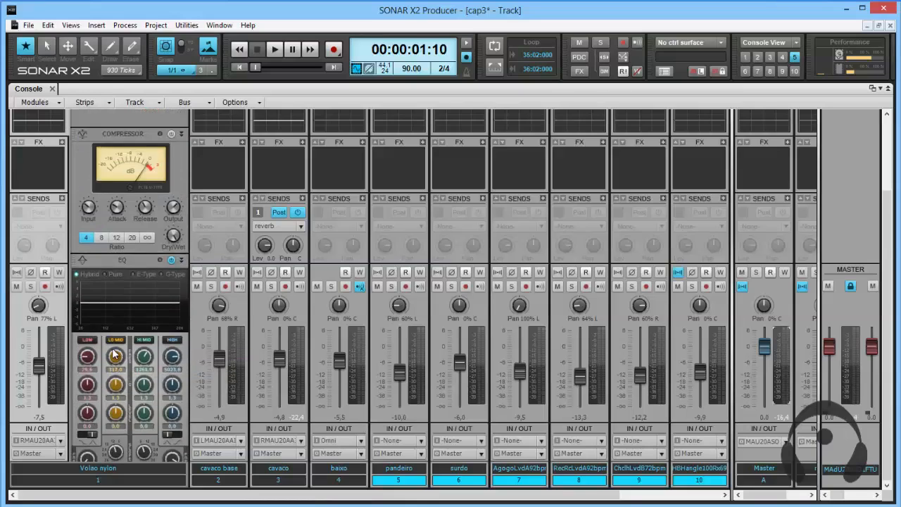
scroll(116, 328, up, 3)
right_click(104, 206)
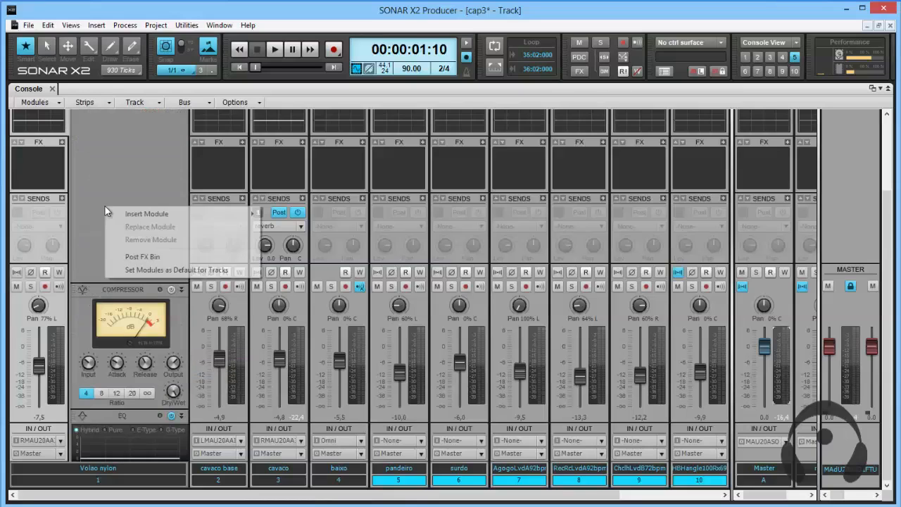
click(78, 290)
right_click(79, 290)
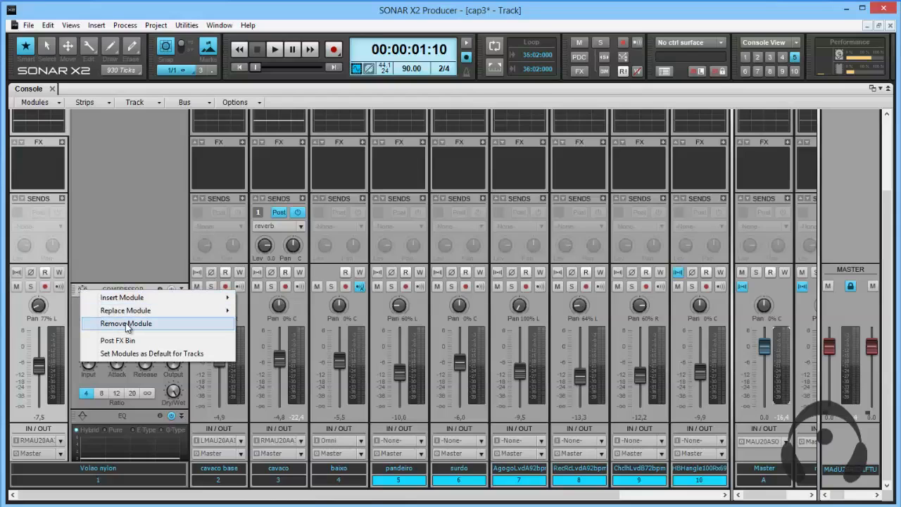
mouse_move(139, 314)
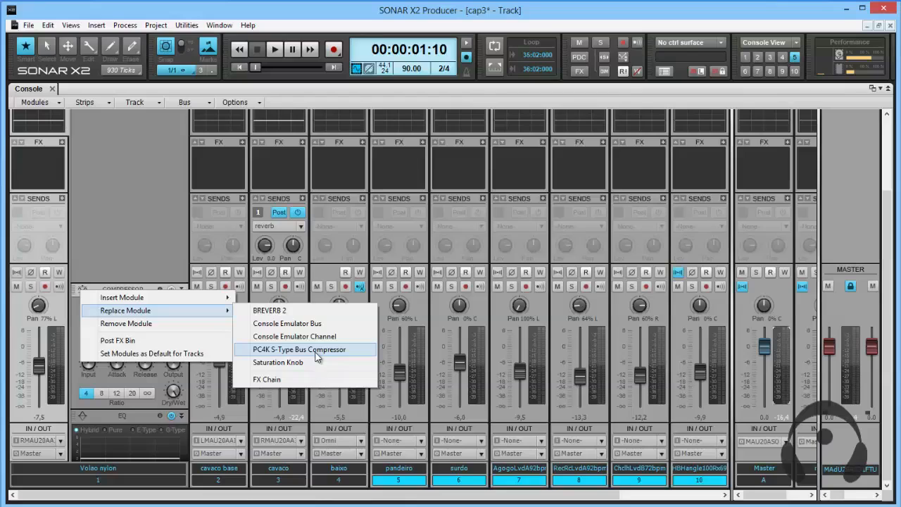
click(197, 345)
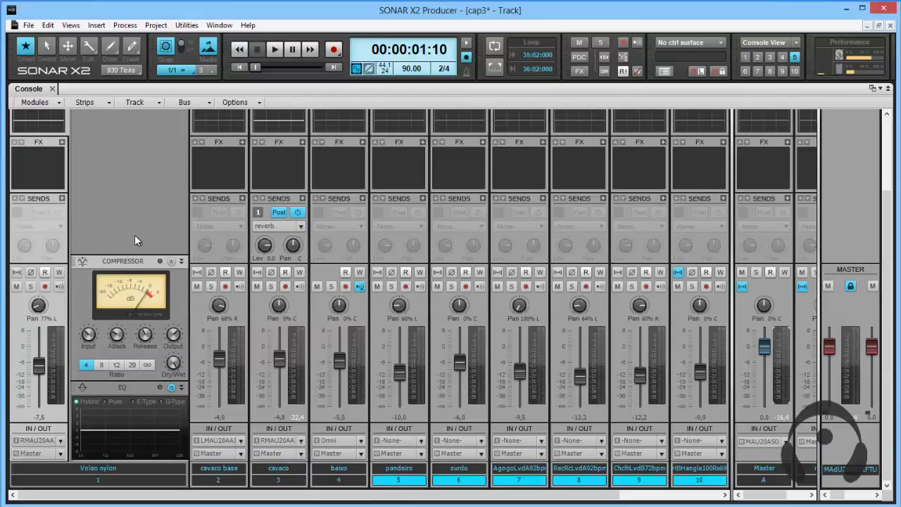
Move the EQ module ahead of the Compressor in the Volao nylon track's ProChannel.
scroll(135, 235, down, 2)
scroll(134, 234, down, 2)
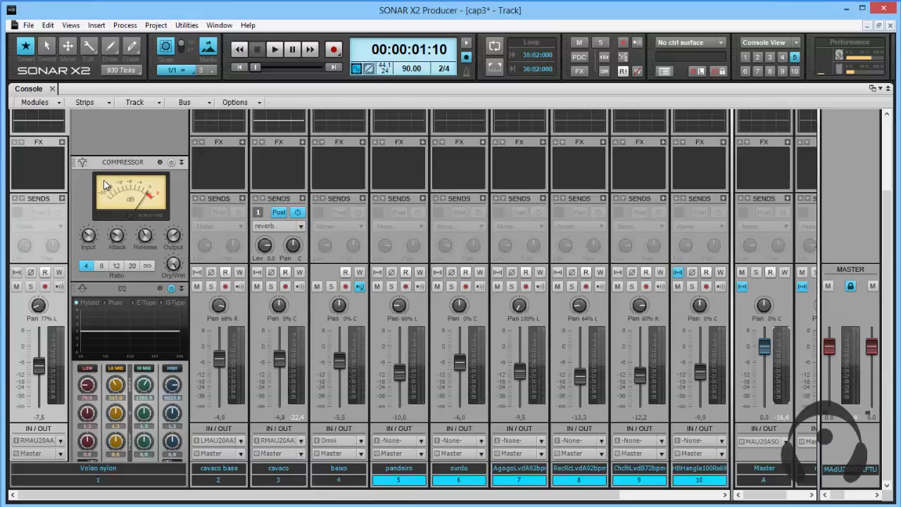
drag(109, 287, 132, 210)
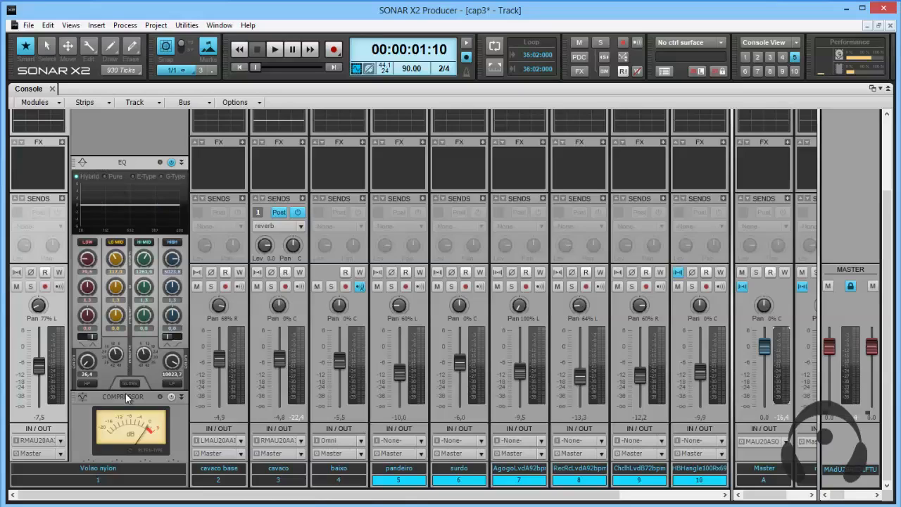
Move the Compressor module back ahead of the EQ in the Volao nylon track's ProChannel.
drag(121, 399, 125, 178)
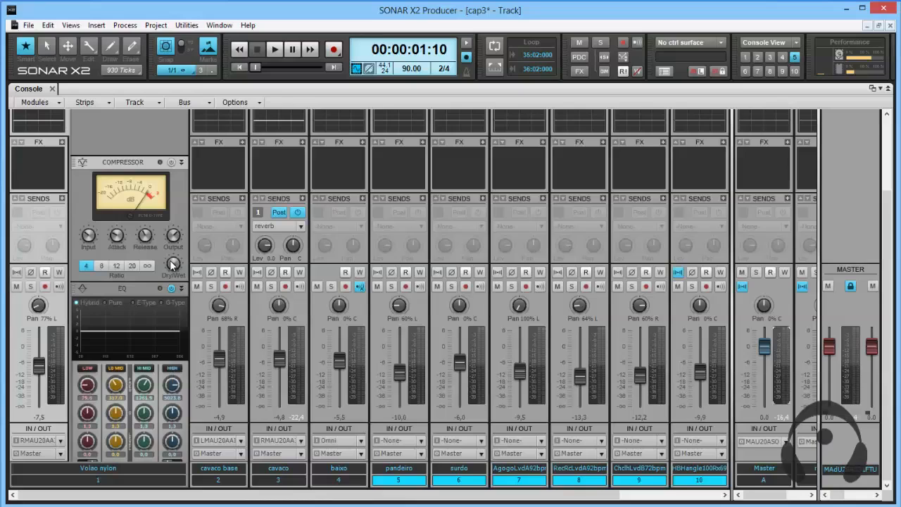
scroll(125, 318, down, 5)
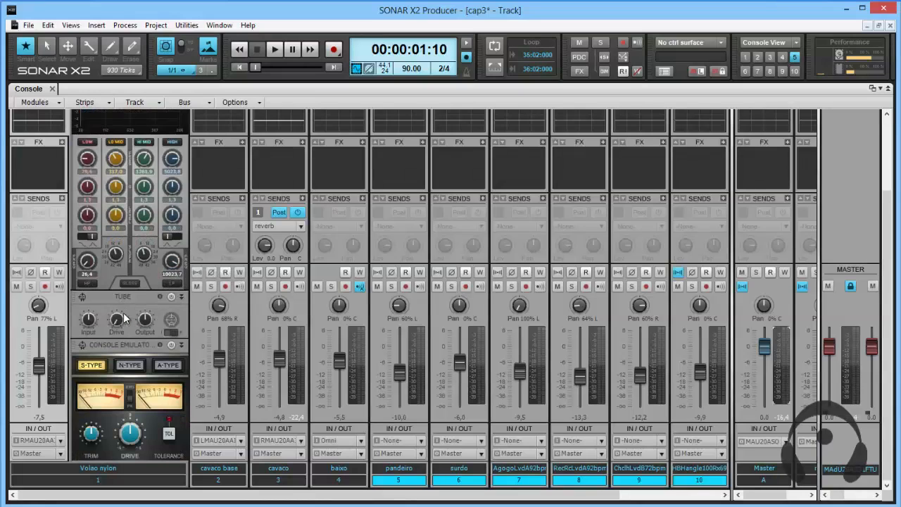
scroll(121, 352, up, 5)
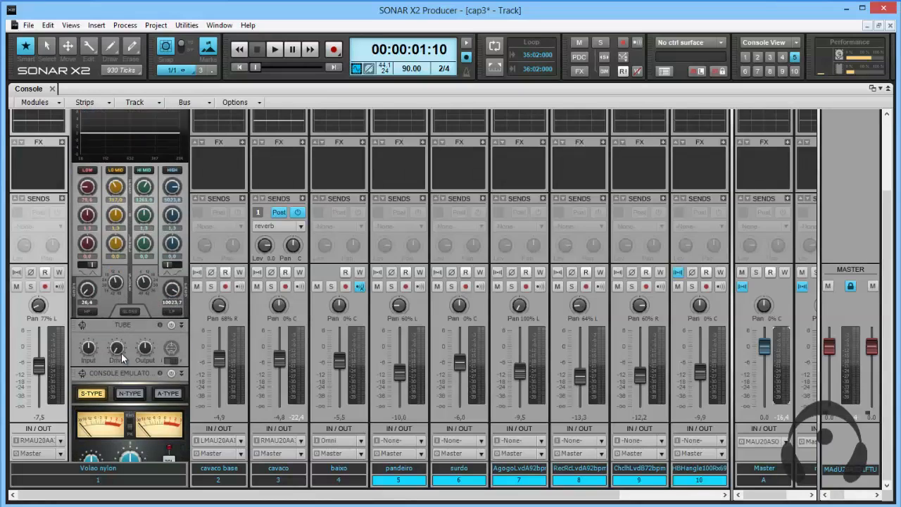
scroll(121, 351, up, 3)
Review the modules that can be inserted into the Volao nylon track's ProChannel without choosing one.
right_click(110, 209)
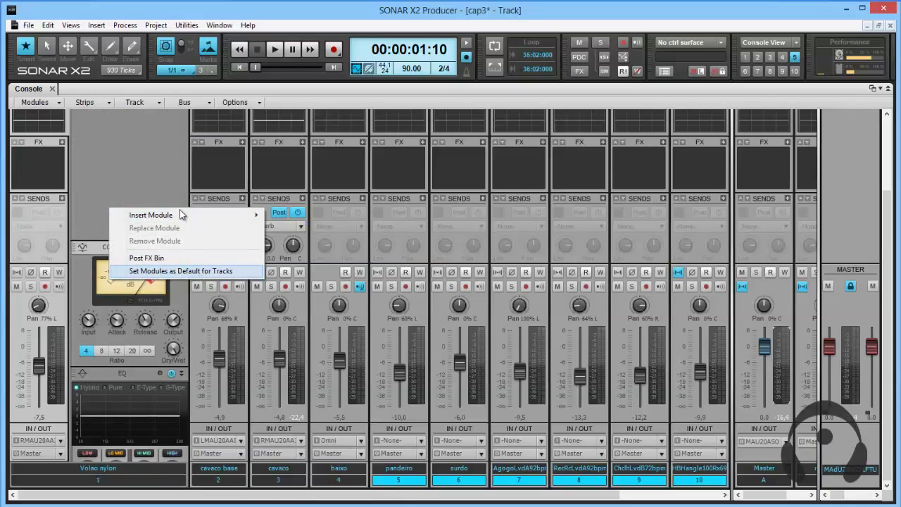
mouse_move(180, 214)
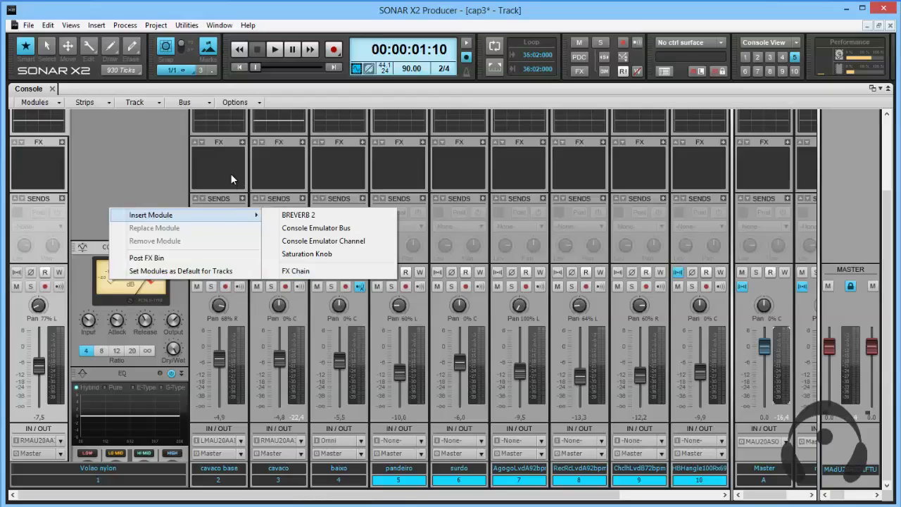
click(112, 169)
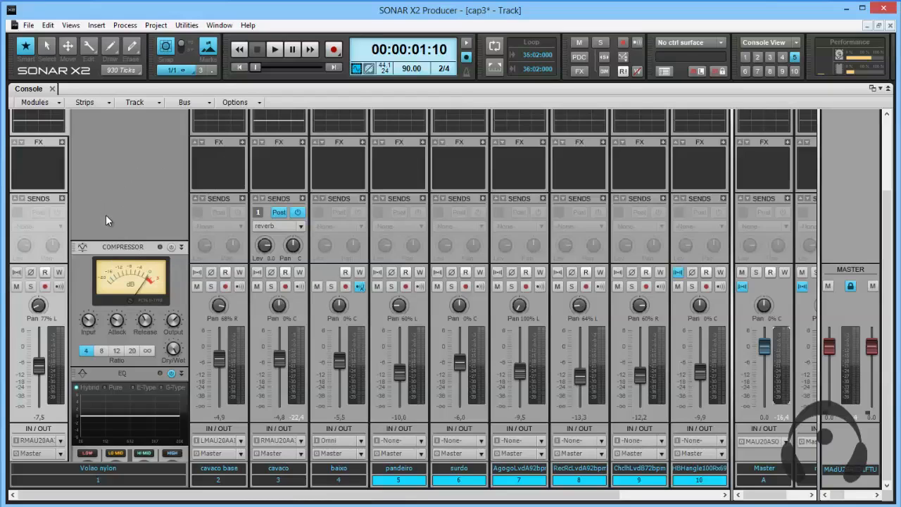
scroll(105, 214, down, 5)
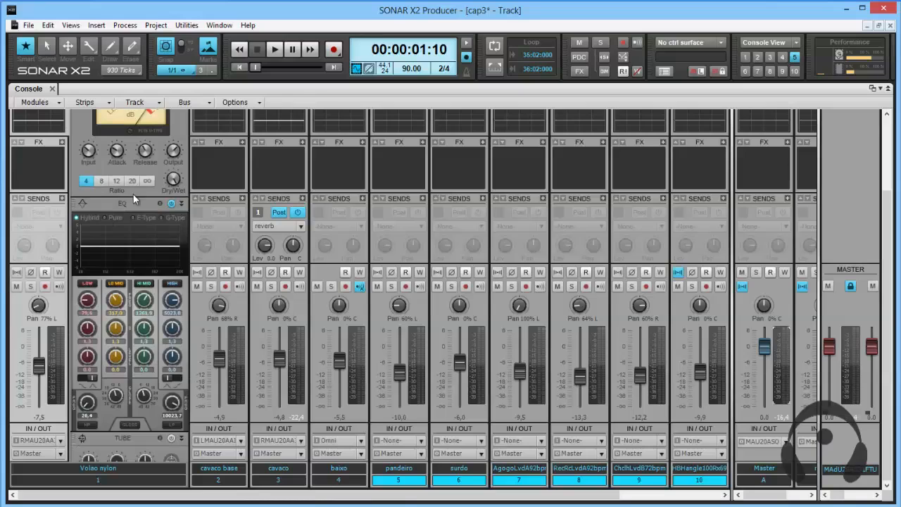
scroll(133, 194, up, 3)
Insert an FX Chain module after the Console Emulator in the Volao nylon track's ProChannel.
right_click(126, 171)
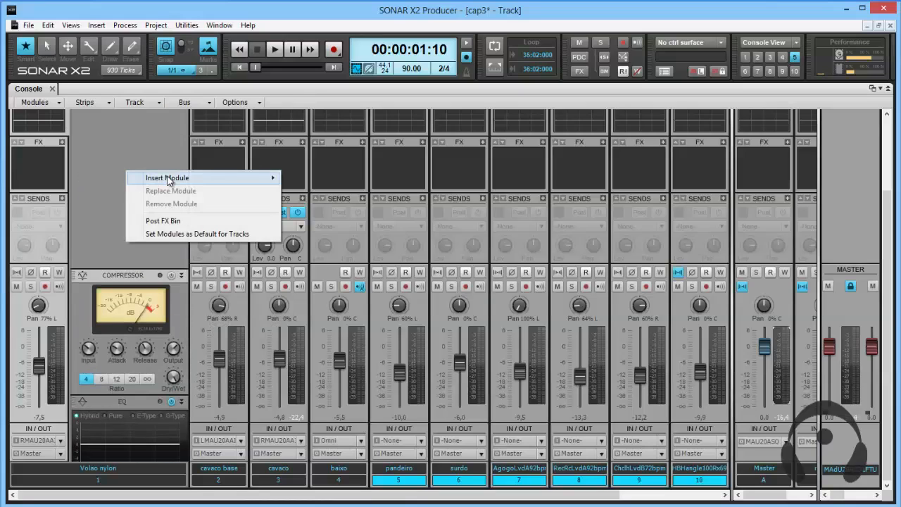
mouse_move(168, 181)
click(312, 233)
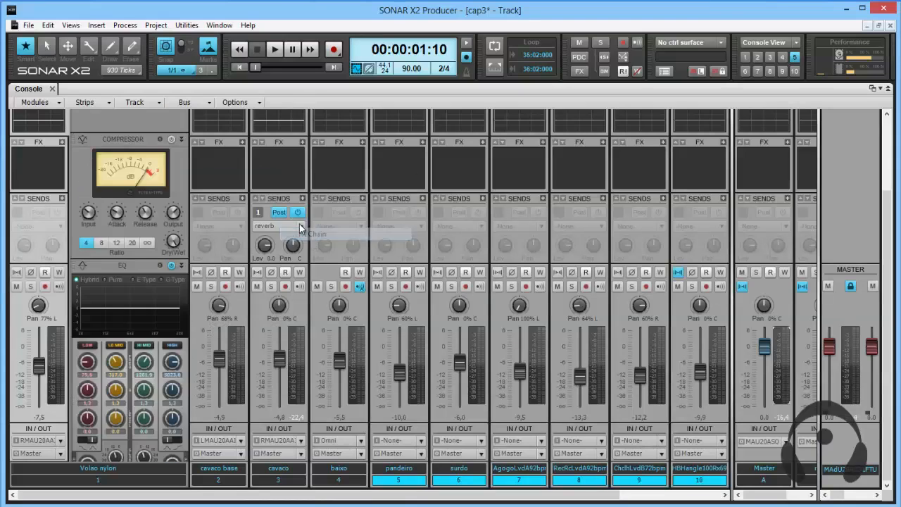
scroll(151, 239, down, 3)
scroll(147, 238, down, 5)
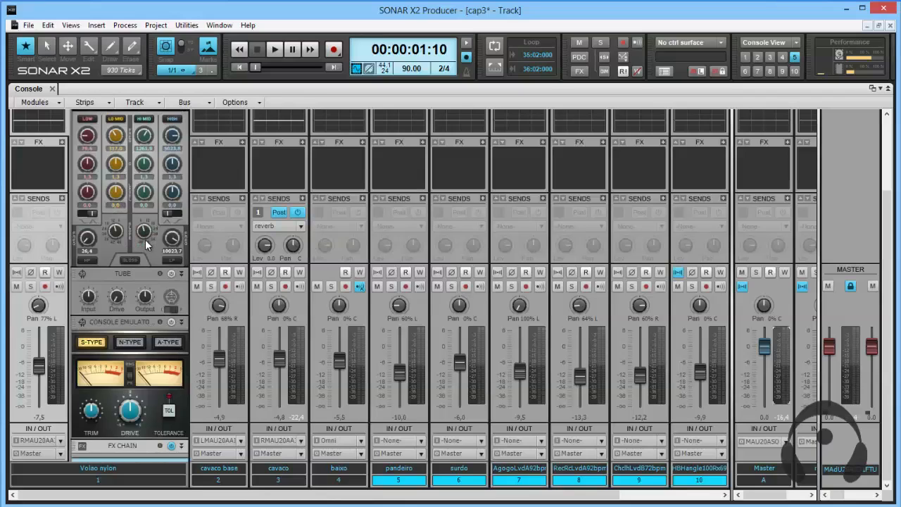
Look into the Vocals preset folder, and load the AC Clean Faze.fxc preset from Guitar and Bass into the FX Chain module.
right_click(126, 392)
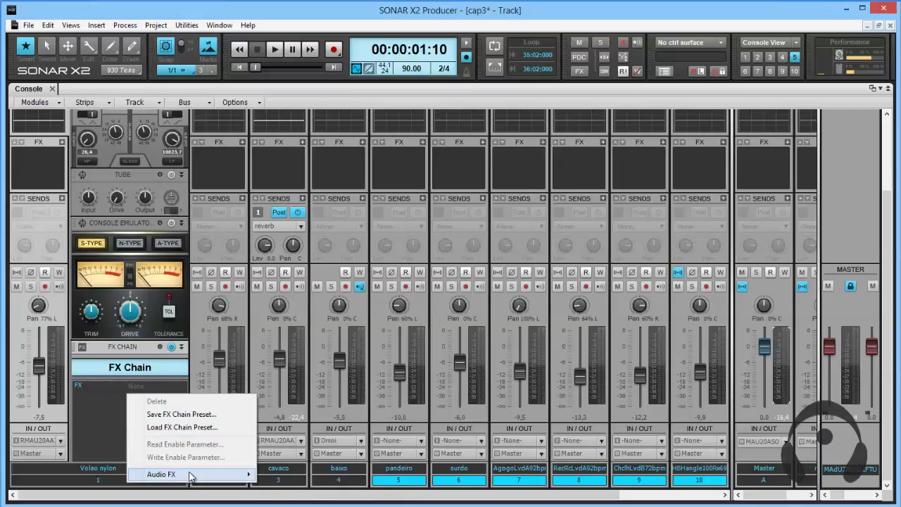
click(174, 428)
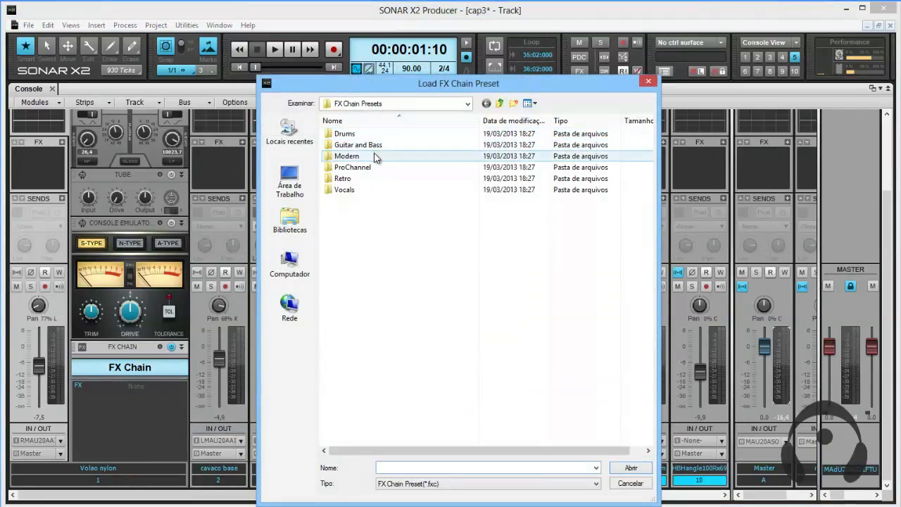
double_click(364, 191)
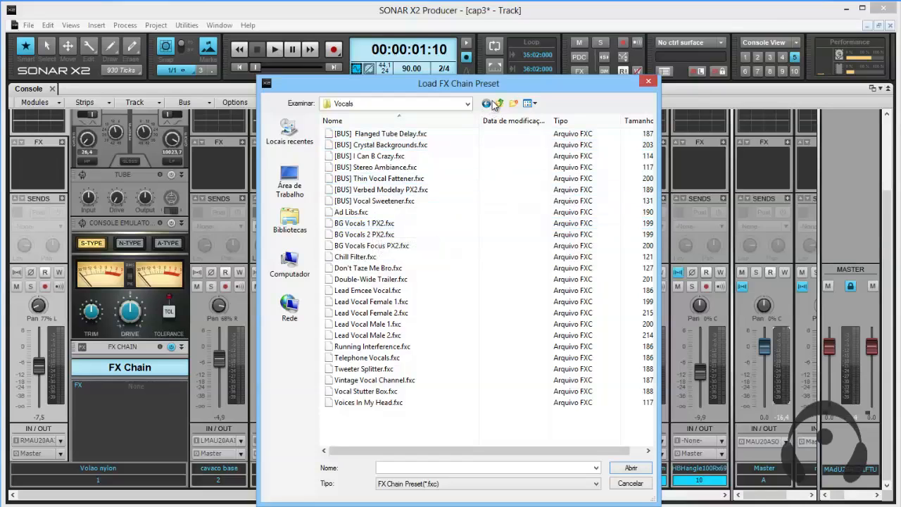
click(498, 104)
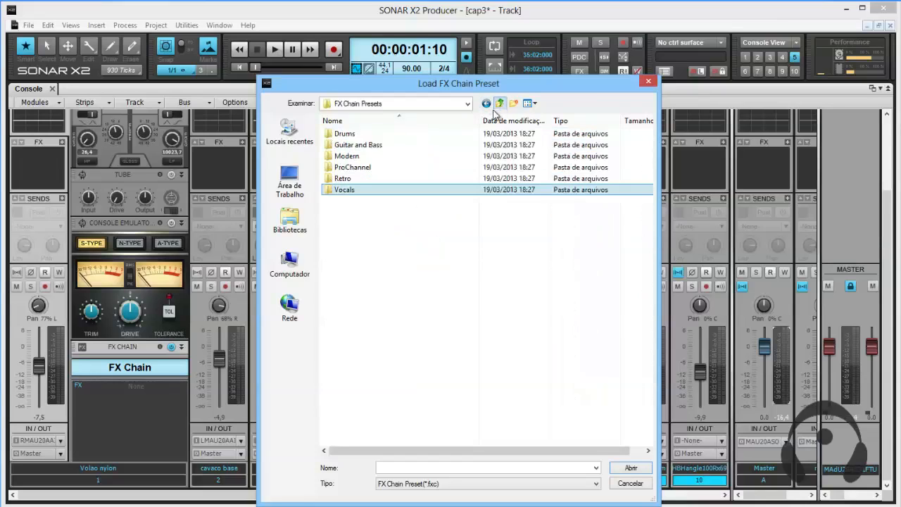
double_click(392, 145)
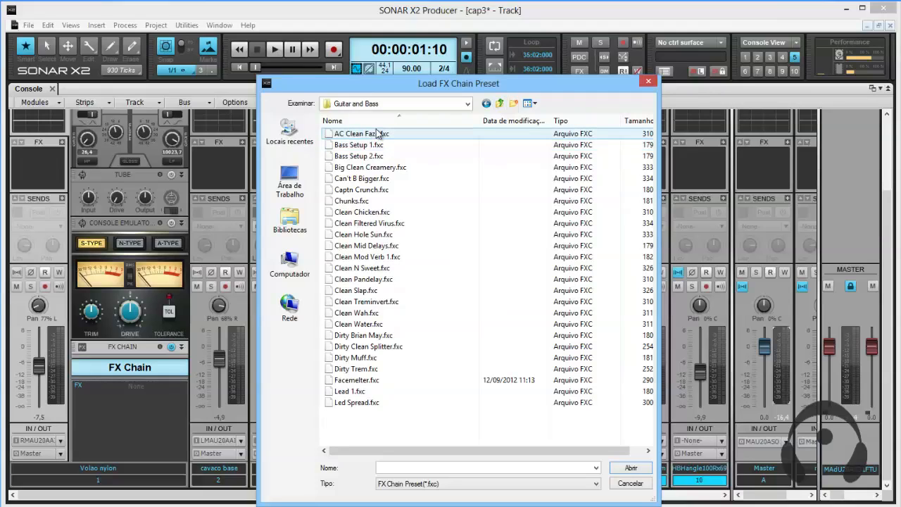
double_click(378, 133)
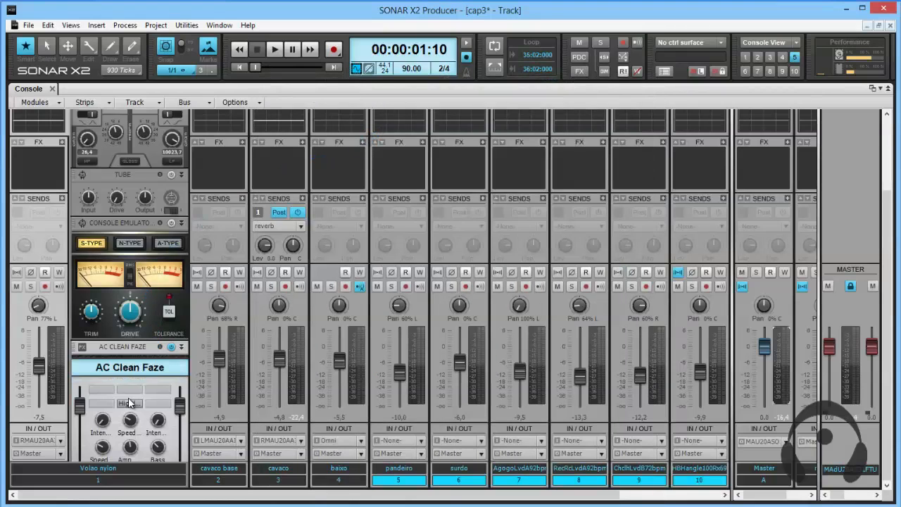
Examine the effects contained in the AC Clean Faze chain and return to its controls.
scroll(132, 382, down, 1)
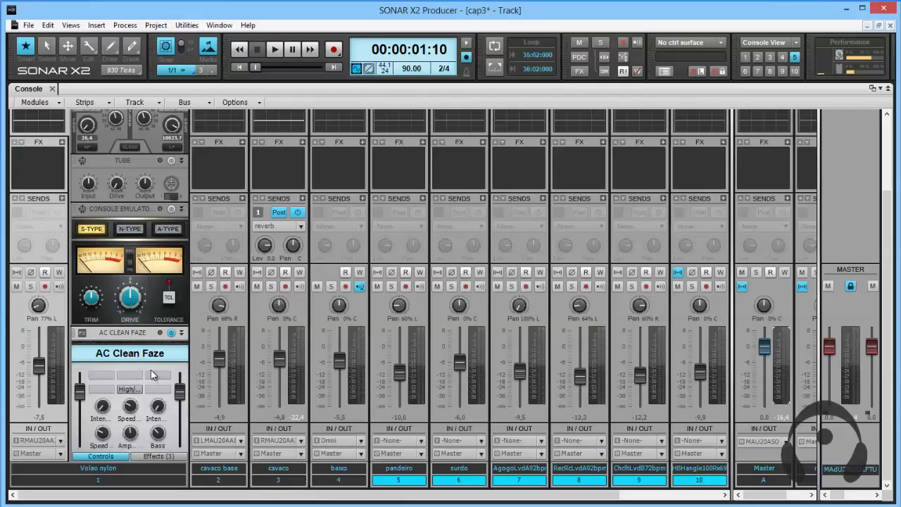
click(159, 456)
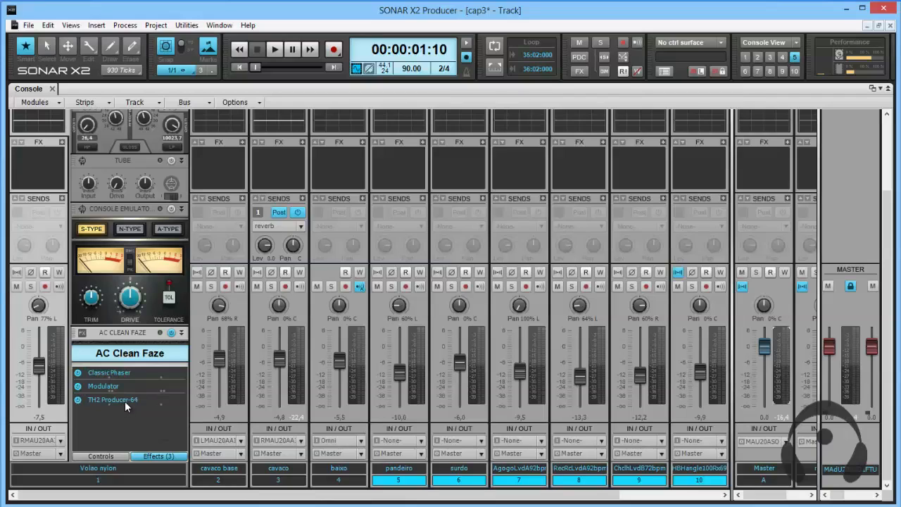
click(105, 456)
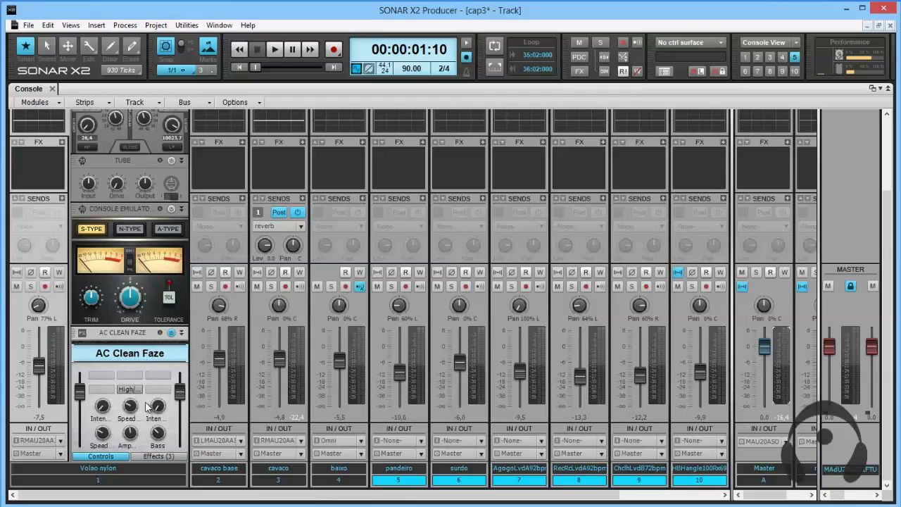
Solo the Volao nylon track and adjust the AC Clean Faze intensity and speed knobs during playback.
click(30, 286)
key(space)
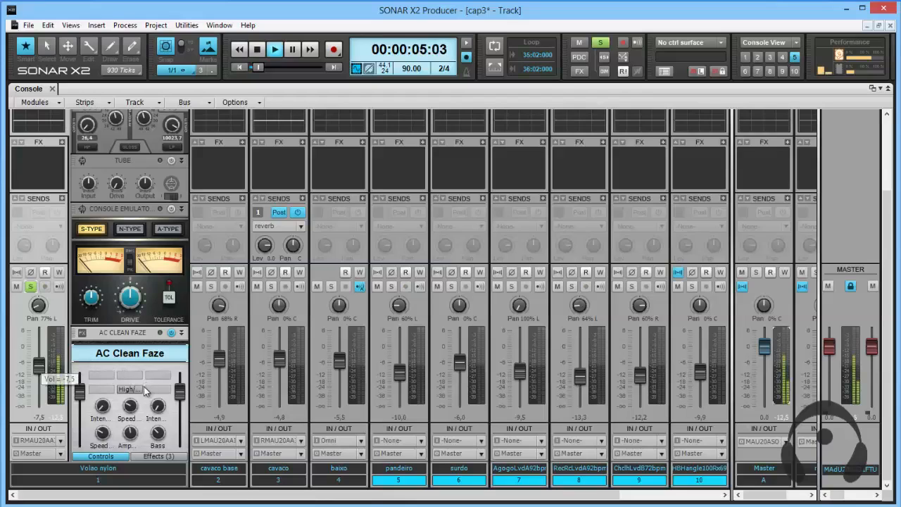
drag(130, 406, 106, 415)
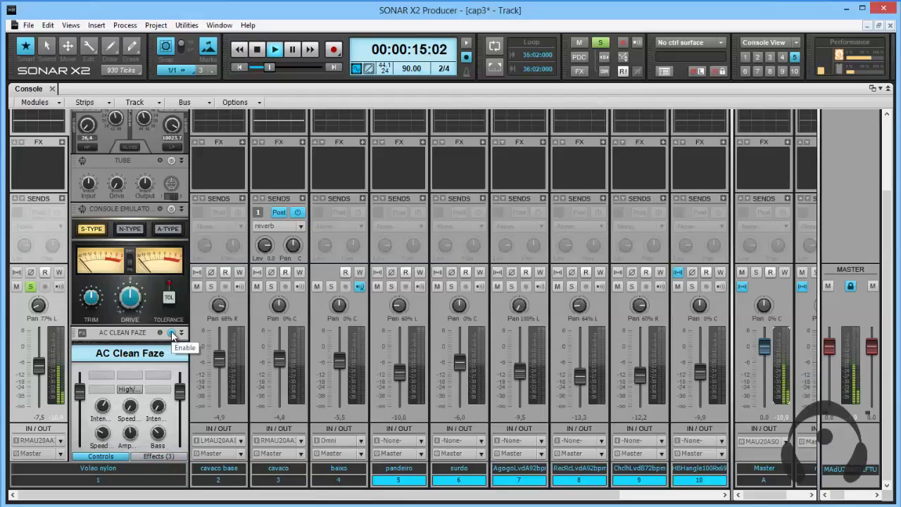
Disable the AC Clean Faze module, remove it from the Volao nylon ProChannel, and stop playback.
click(171, 334)
right_click(127, 333)
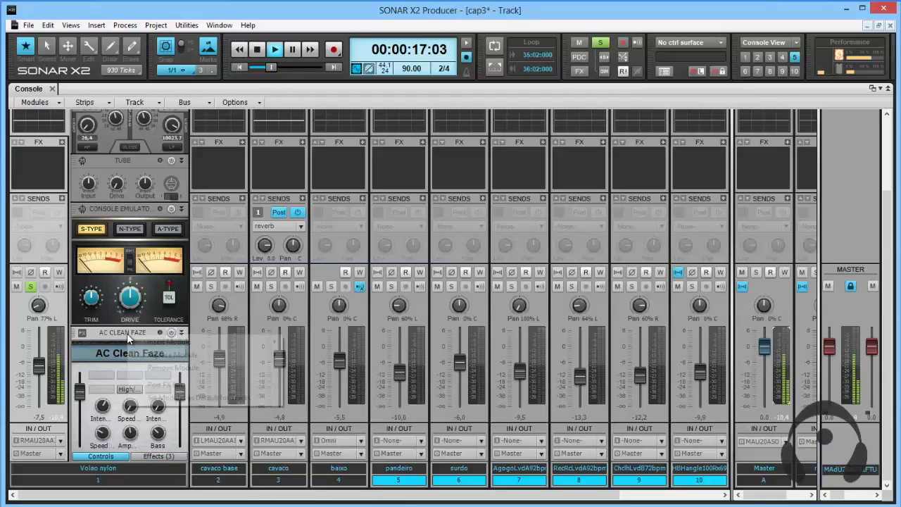
click(175, 367)
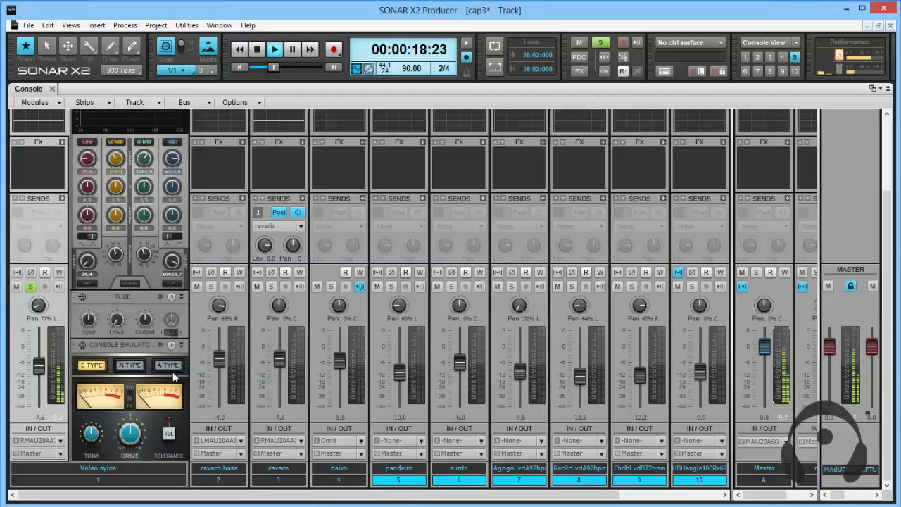
scroll(155, 373, up, 5)
key(space)
scroll(125, 155, down, 5)
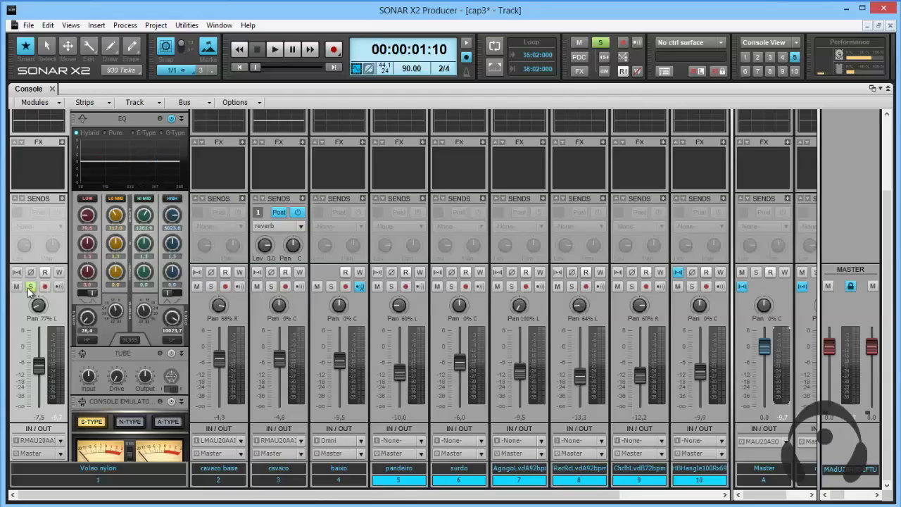
Insert the Cakewalk Analyst effect in the Volao nylon track's FX bin and play the song to view its spectrum.
right_click(42, 170)
mouse_move(119, 299)
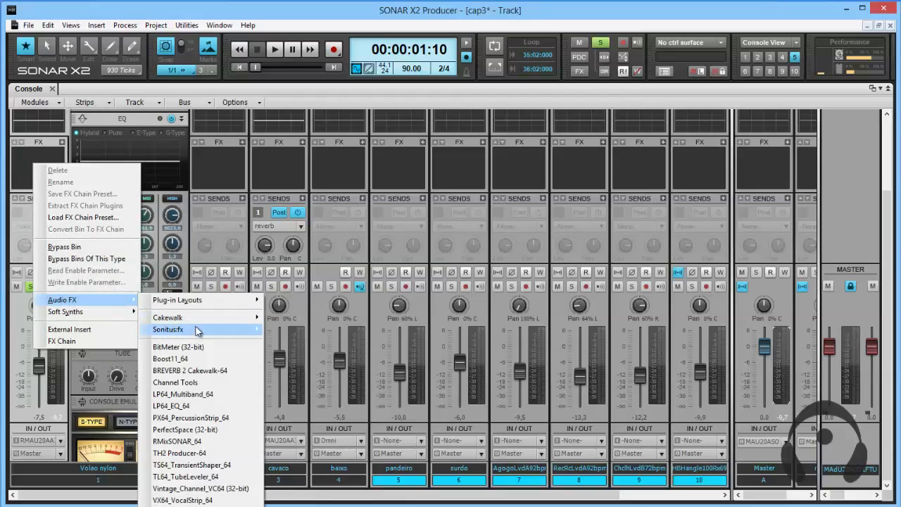
mouse_move(197, 323)
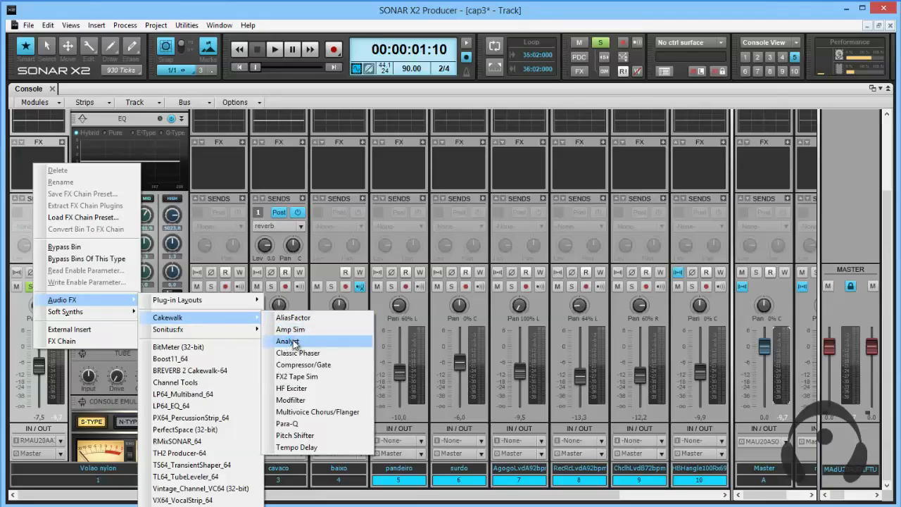
click(294, 342)
drag(341, 142, 425, 132)
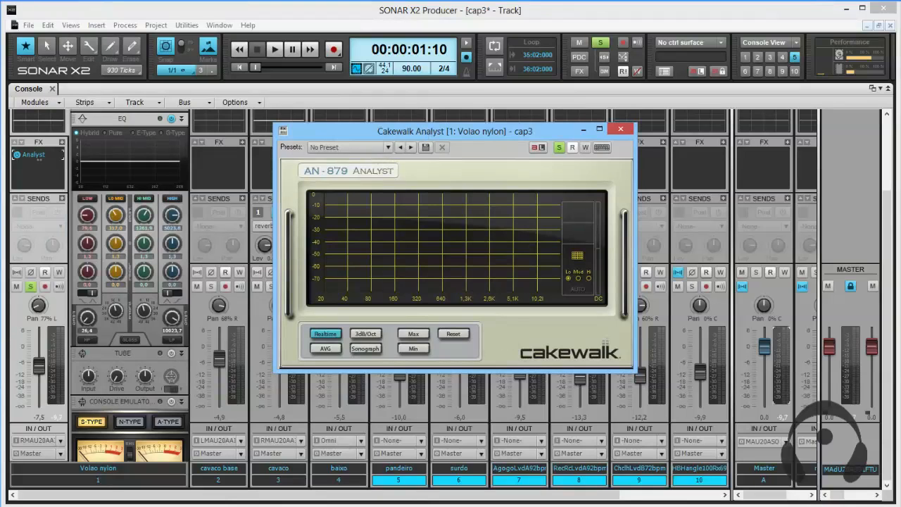
key(space)
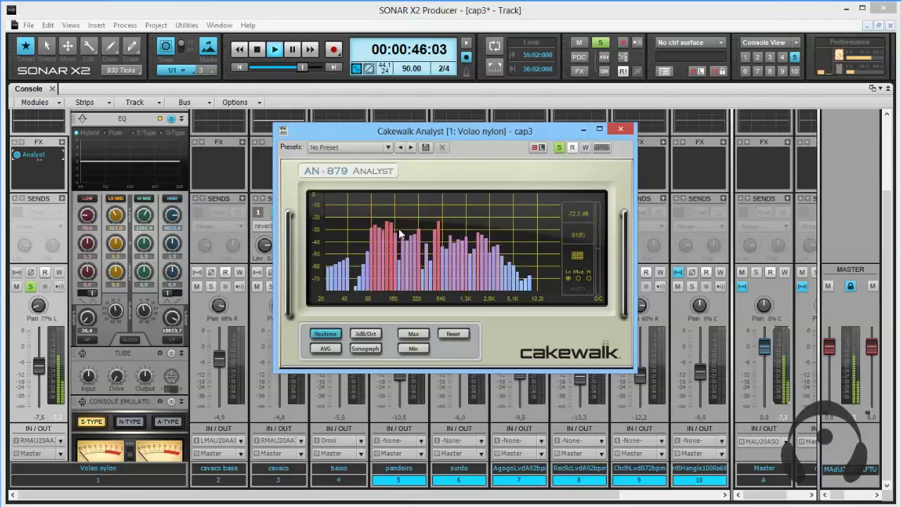
Switch the solo from Volao nylon to cavaco base and move the Analyst effect to the cavaco base FX bin.
click(211, 287)
click(30, 285)
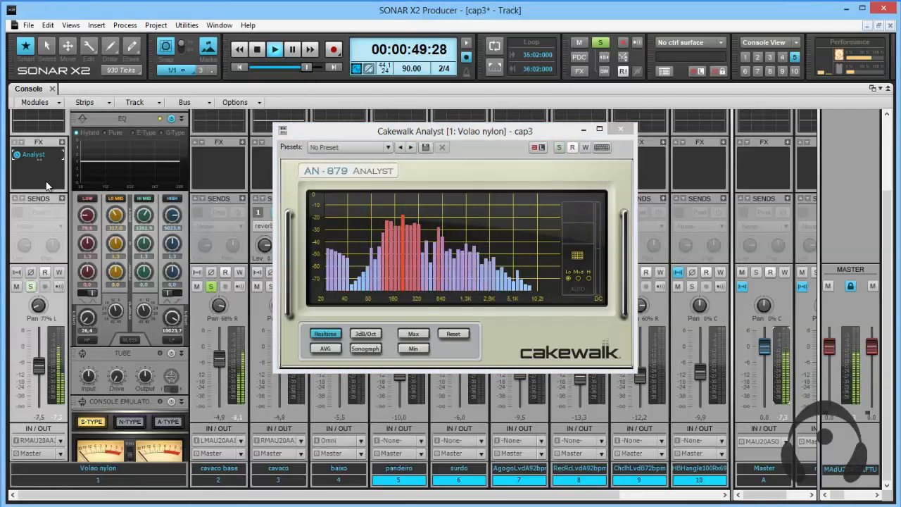
drag(33, 157, 219, 151)
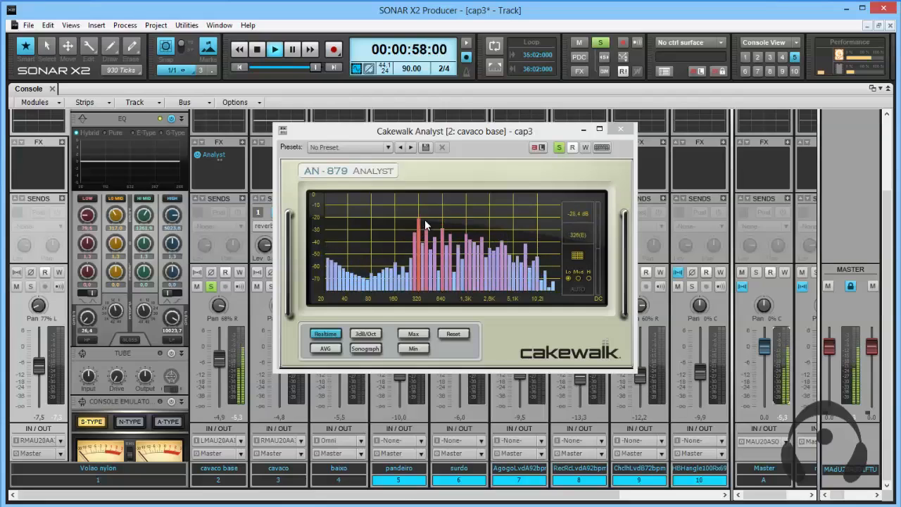
Return the Analyst effect to the Volao nylon FX bin to view that track's spectrum, and stop playback.
drag(212, 156, 53, 159)
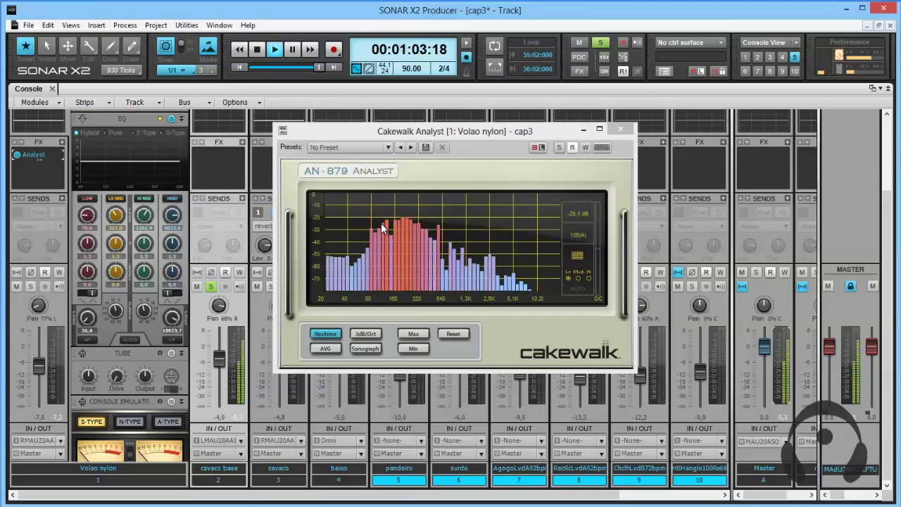
key(space)
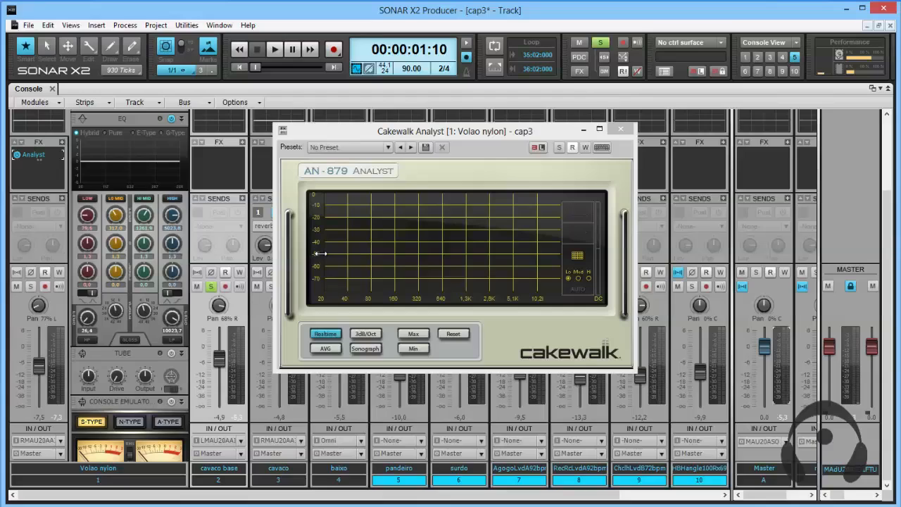
Move the Analyst effect to the cavaco base FX bin and play the song from the start to examine its spectrum.
drag(31, 156, 220, 168)
key(space)
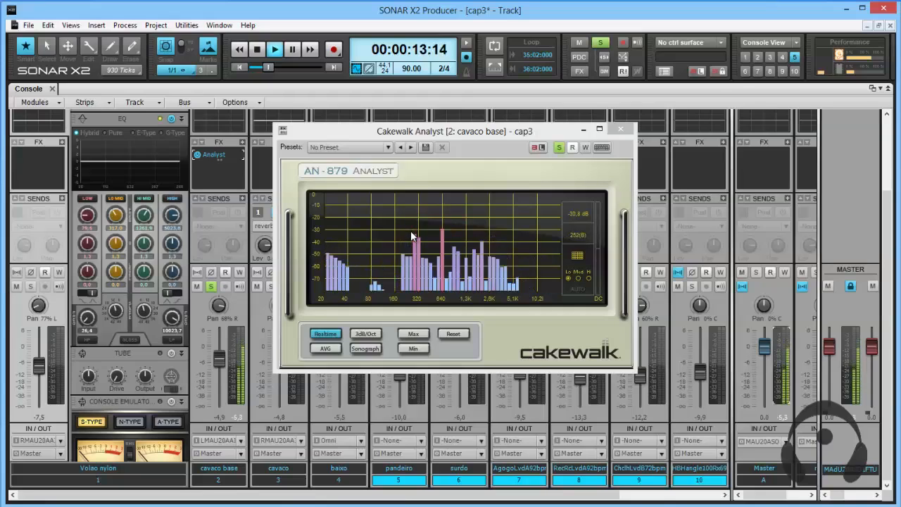
key(space)
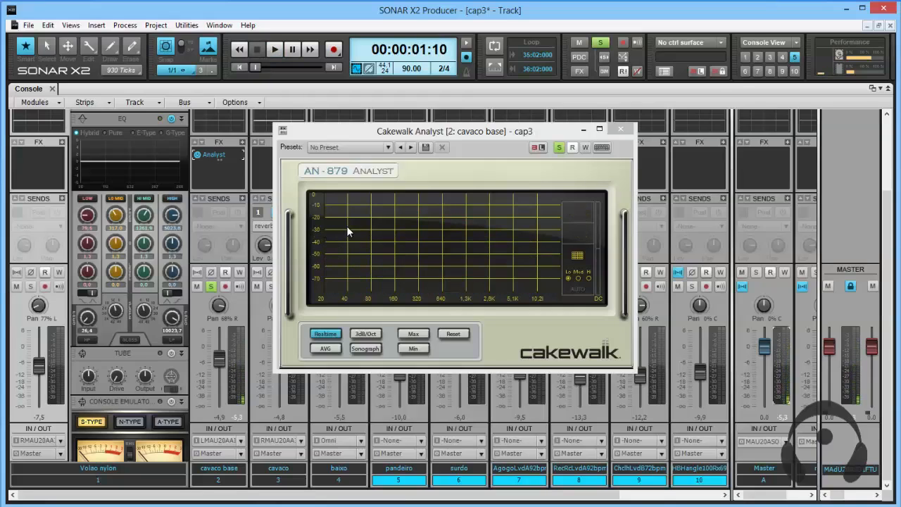
key(space)
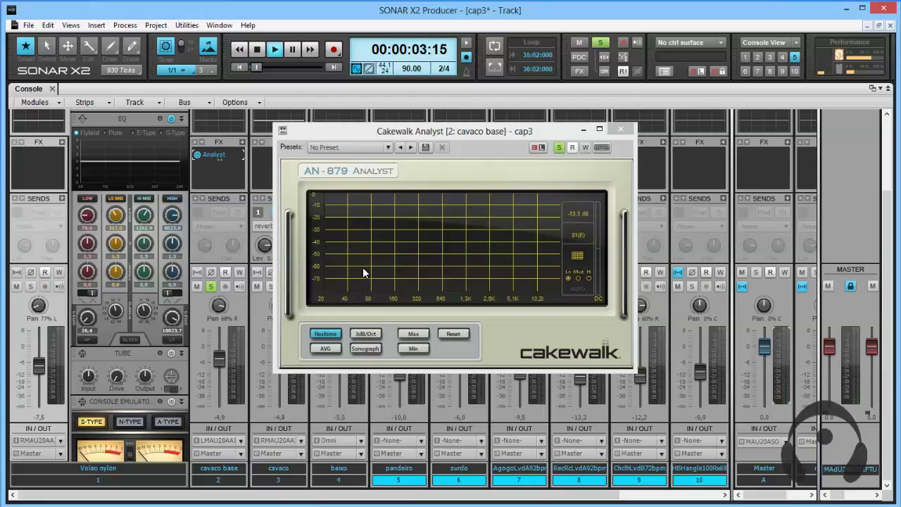
Stop playback and close the Analyst effect window.
key(space)
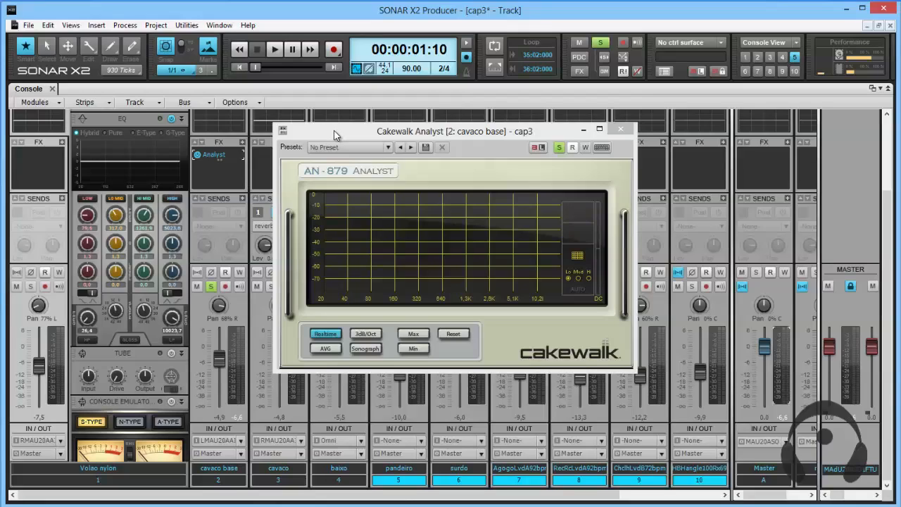
click(622, 129)
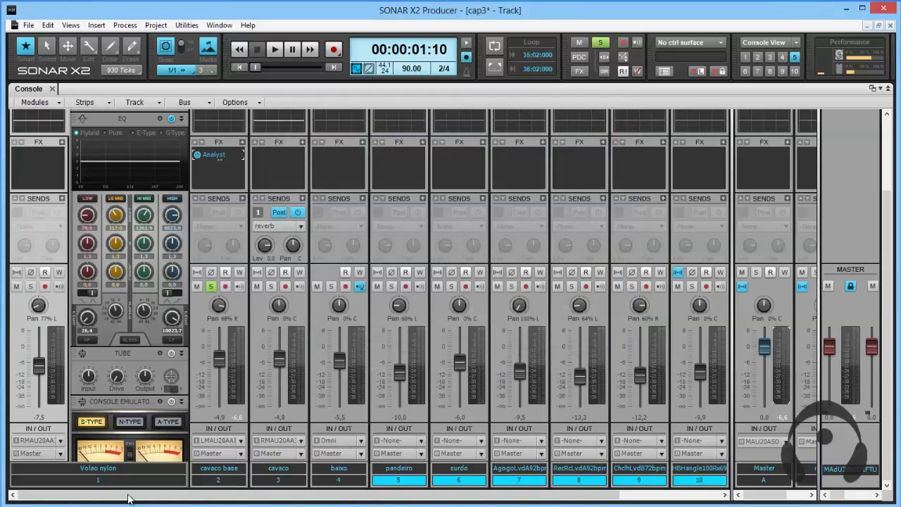
Select all the tracks from Volao nylon through track 12 in the console.
shift+click(84, 481)
click(152, 483)
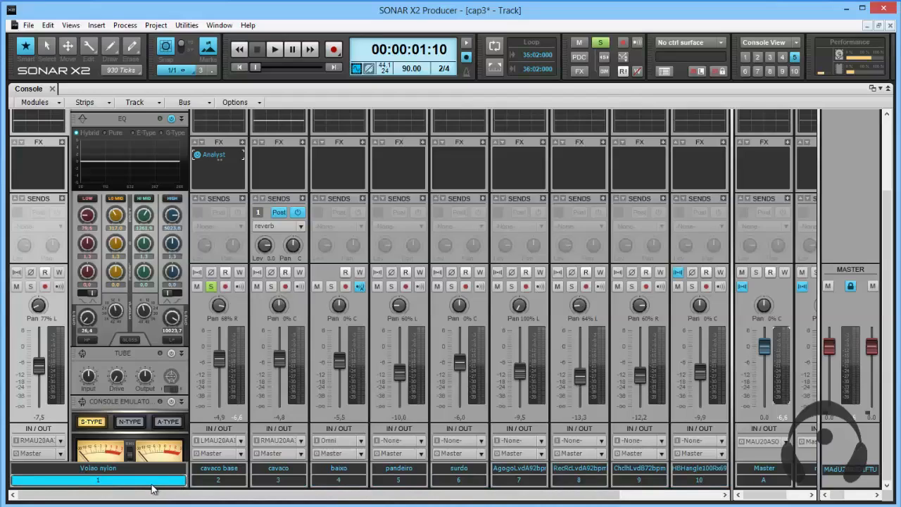
click(712, 497)
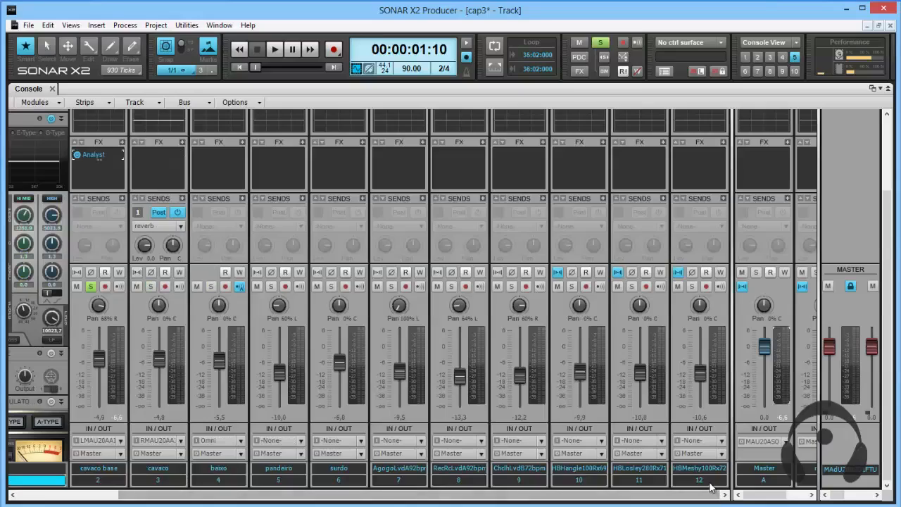
shift+click(709, 481)
drag(692, 497, 497, 501)
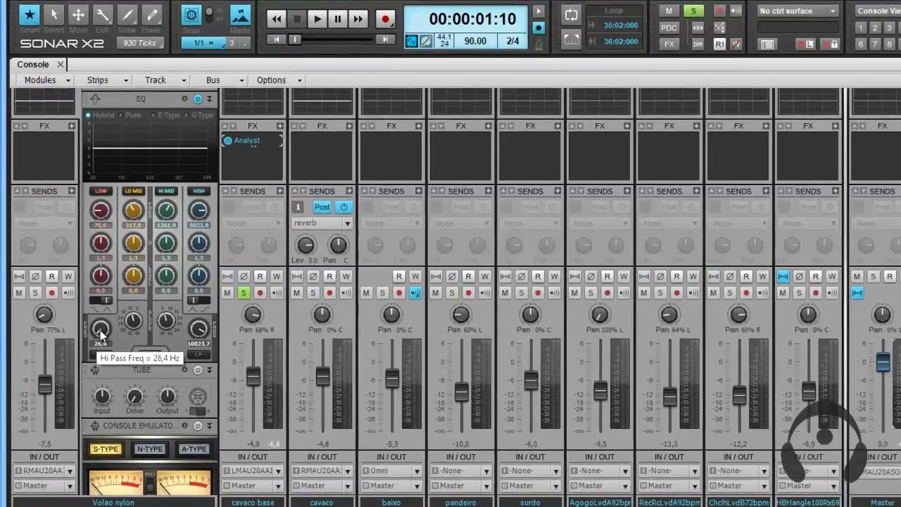
Enable the EQ high-pass filter on all selected tracks together and set its frequency to about 420.8 Hz.
drag(87, 322, 87, 318)
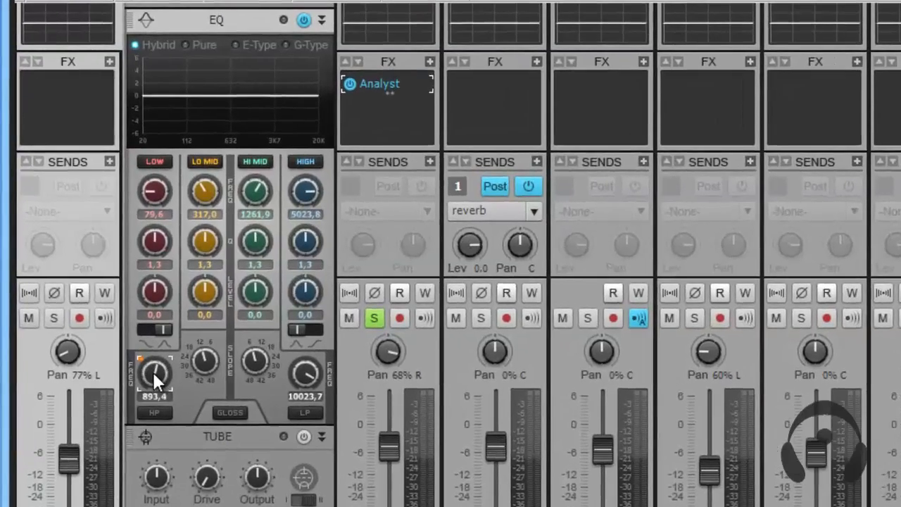
drag(153, 371, 159, 418)
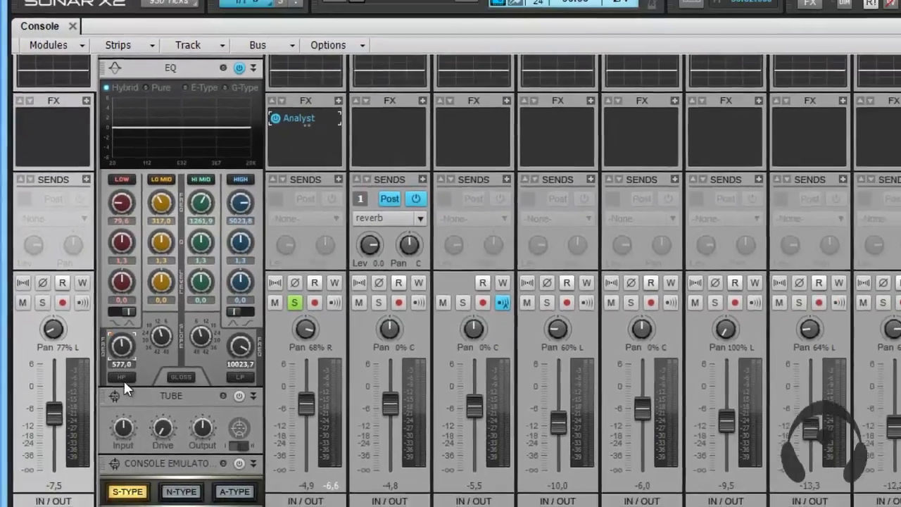
ctrl+click(123, 378)
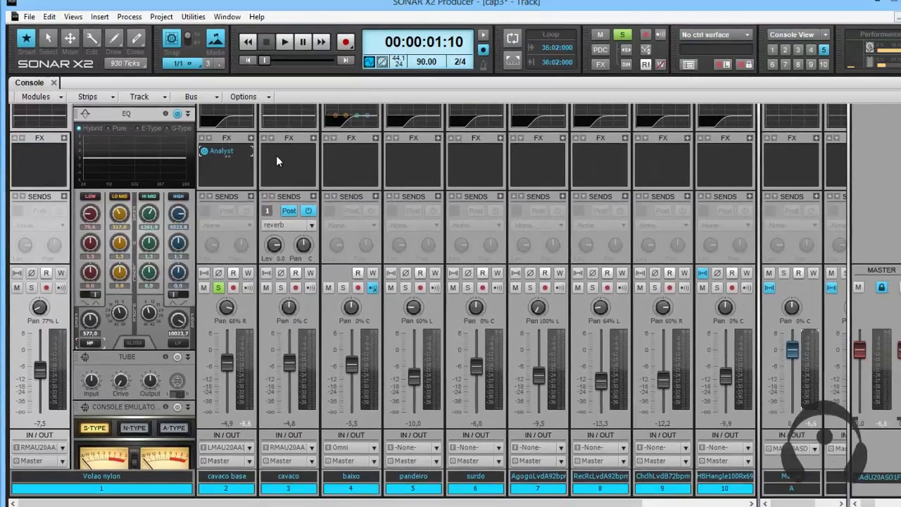
scroll(185, 201, up, 2)
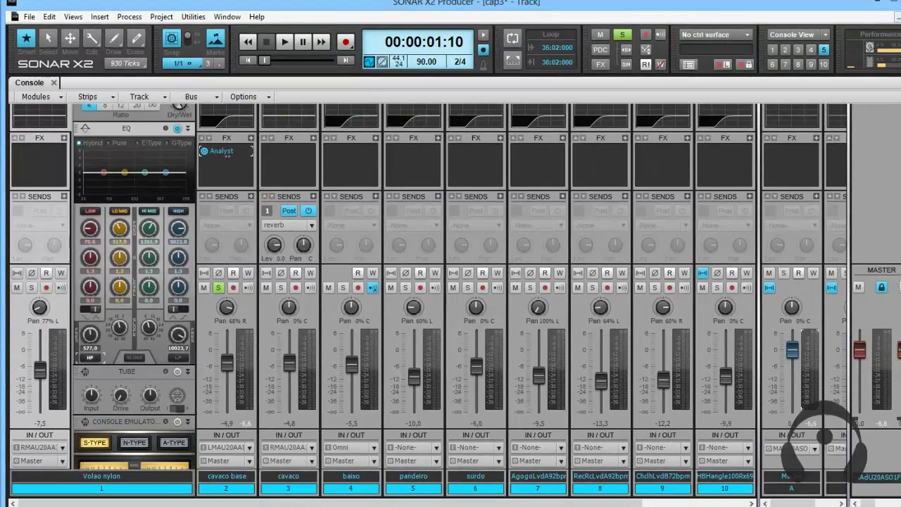
scroll(52, 124, up, 2)
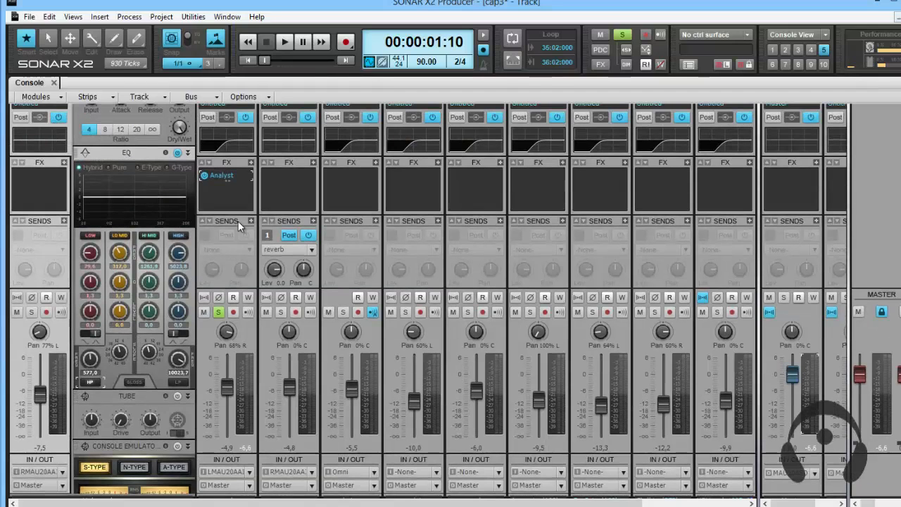
scroll(238, 223, down, 2)
scroll(238, 221, up, 1)
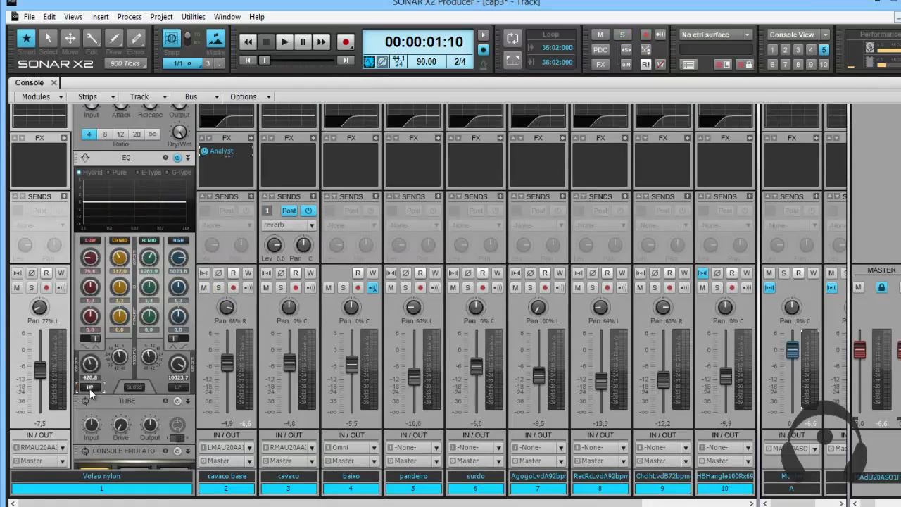
Switch Volao nylon's EQ off and on again to demonstrate bypassing the high-pass filter.
click(178, 159)
click(178, 159)
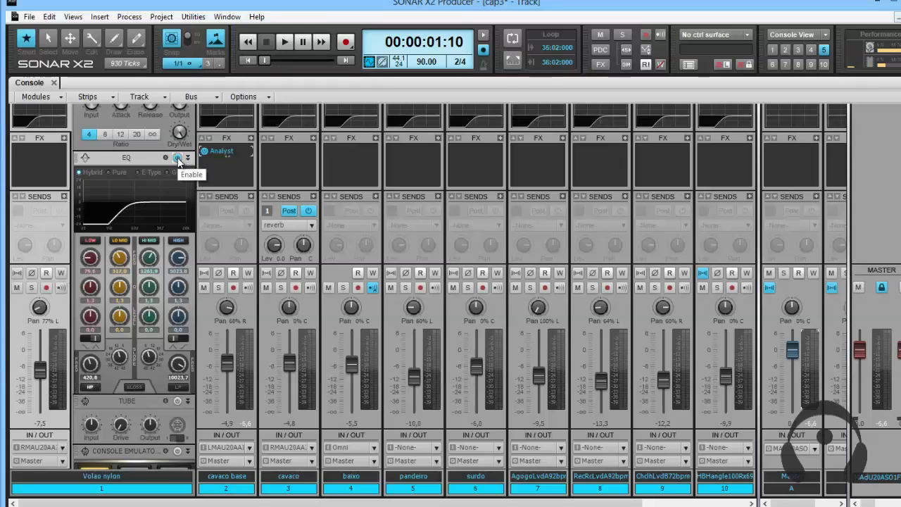
scroll(273, 234, up, 1)
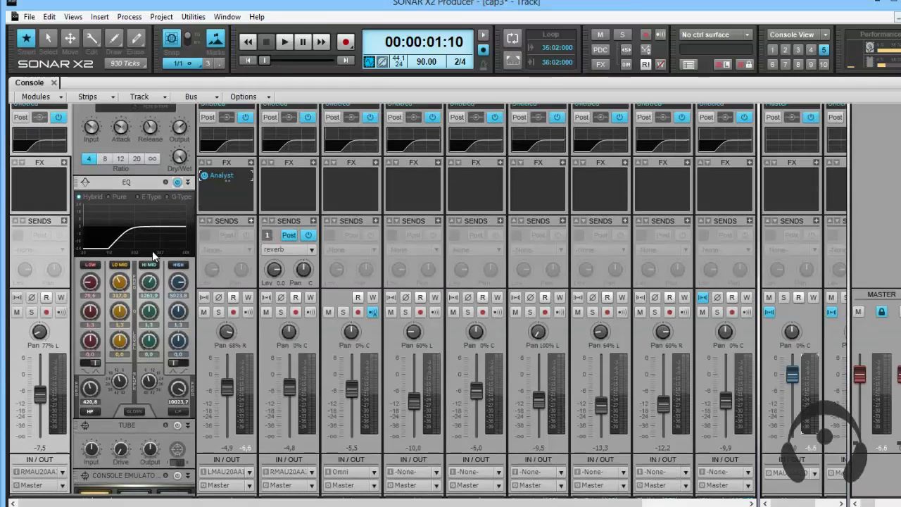
Lower Volao nylon's high-pass frequency to about 100.4 Hz together with the other selected tracks, and toggle its EQ off and on.
mouse_move(157, 318)
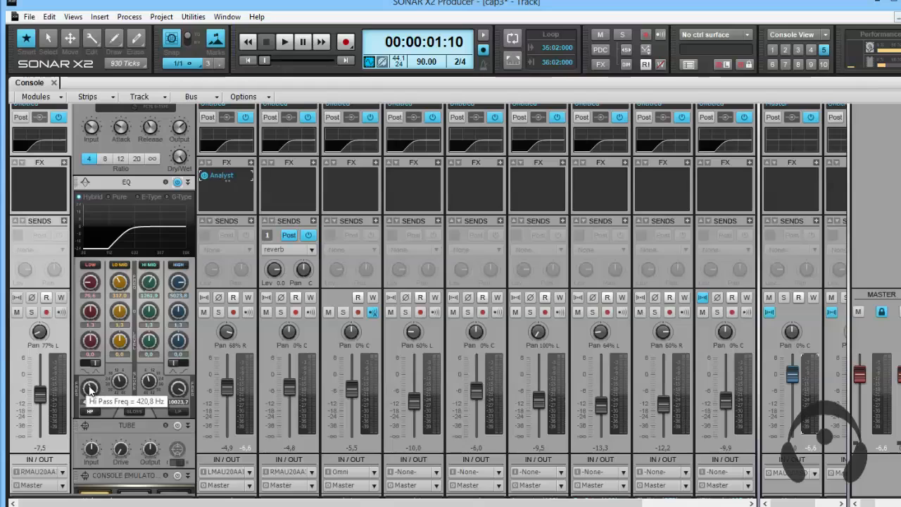
scroll(90, 388, down, 2)
scroll(91, 389, down, 5)
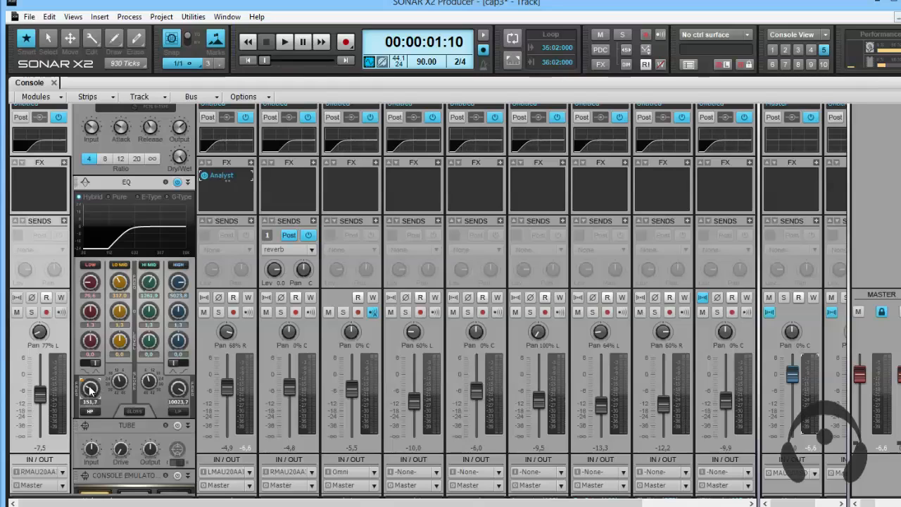
scroll(90, 388, up, 2)
scroll(90, 388, down, 1)
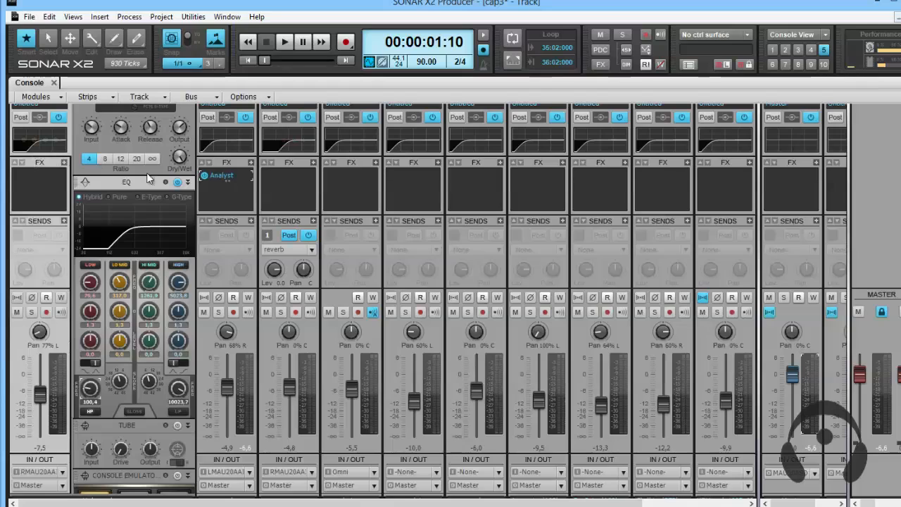
click(179, 184)
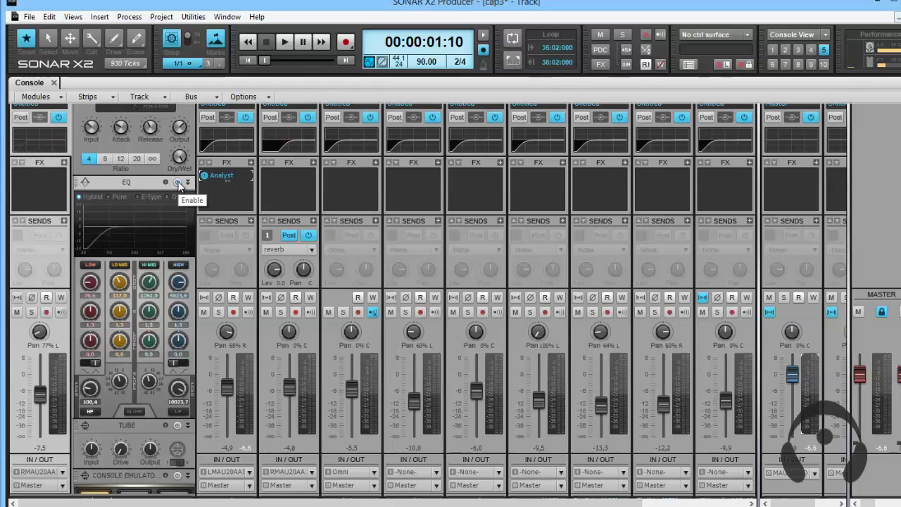
click(179, 184)
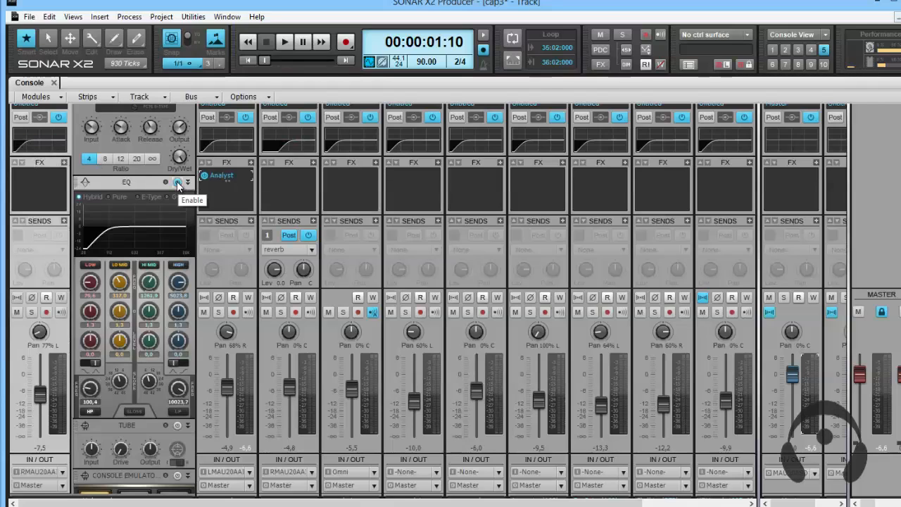
click(308, 118)
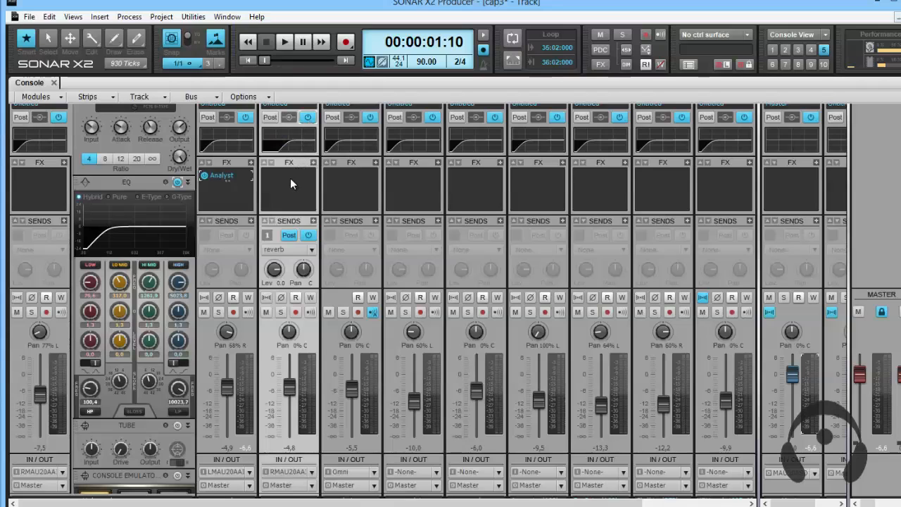
click(313, 163)
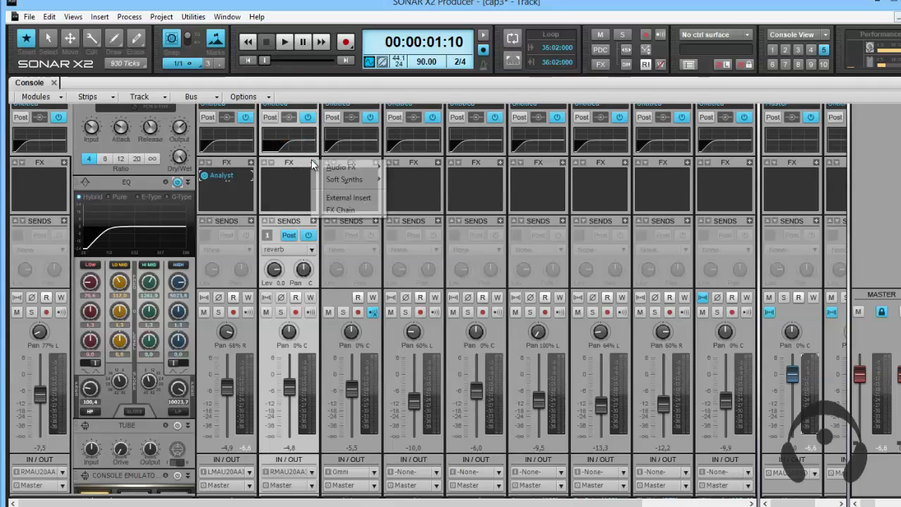
click(287, 185)
Expand the cavaco track's ProChannel to check its EQ curve, and collapse it again.
scroll(287, 182, up, 1)
scroll(288, 174, up, 1)
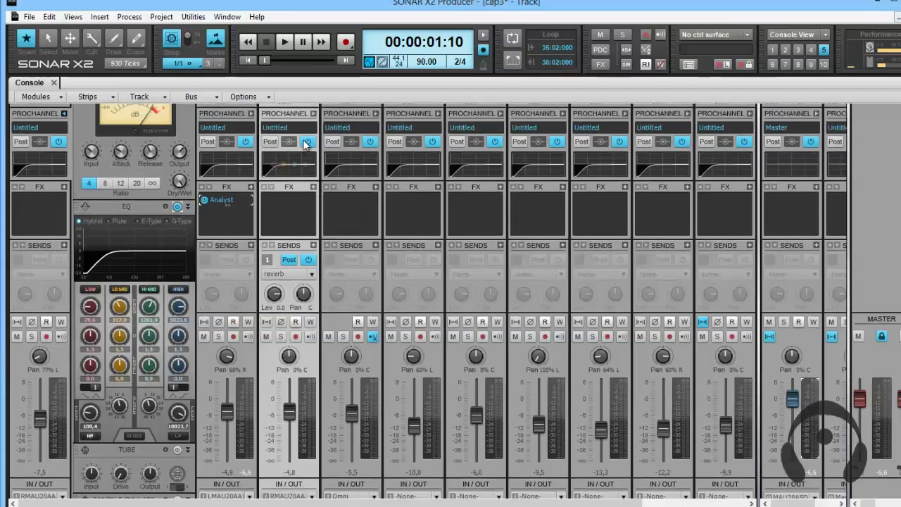
click(314, 114)
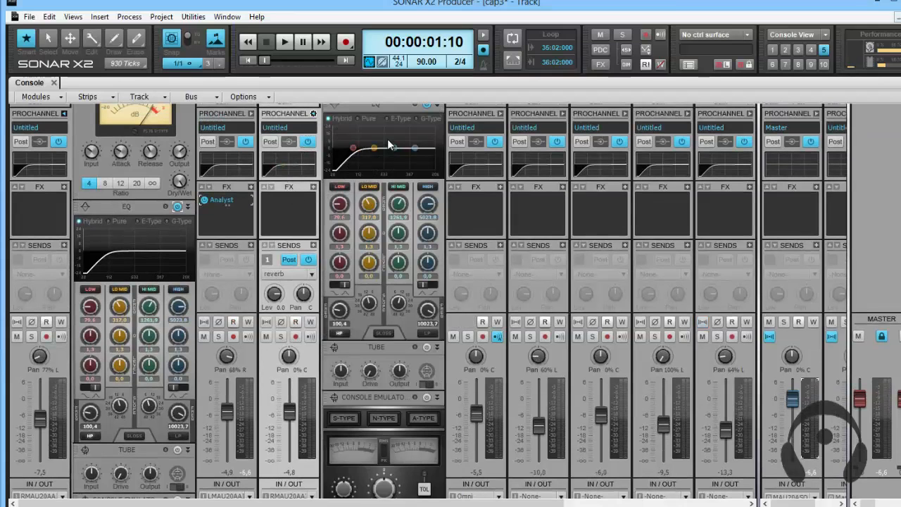
scroll(318, 173, up, 2)
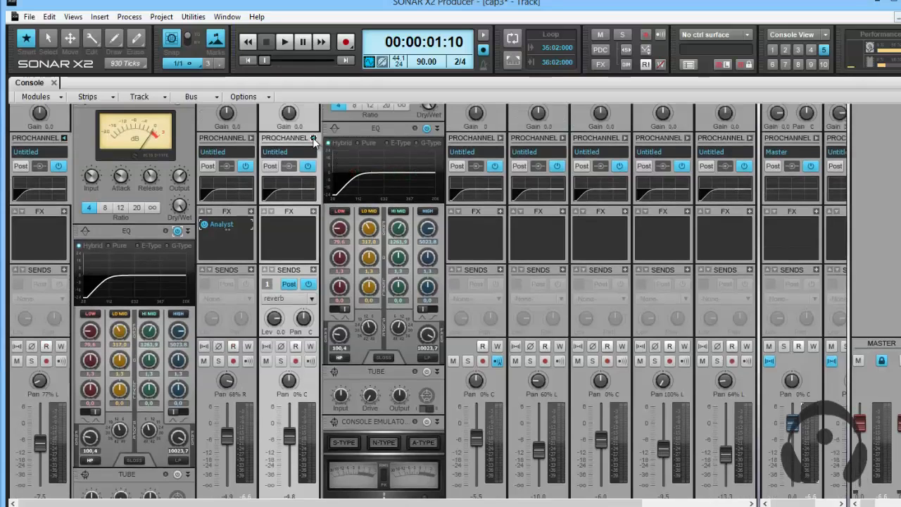
click(314, 137)
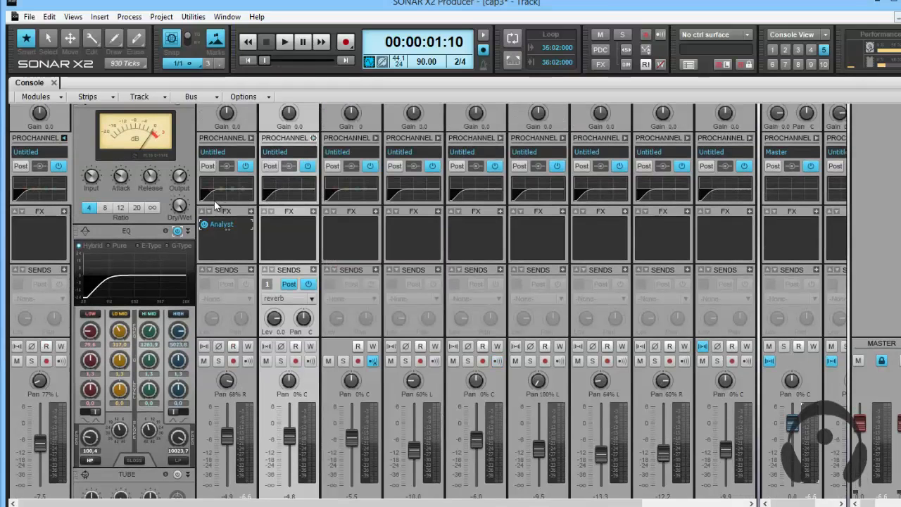
scroll(250, 279, down, 1)
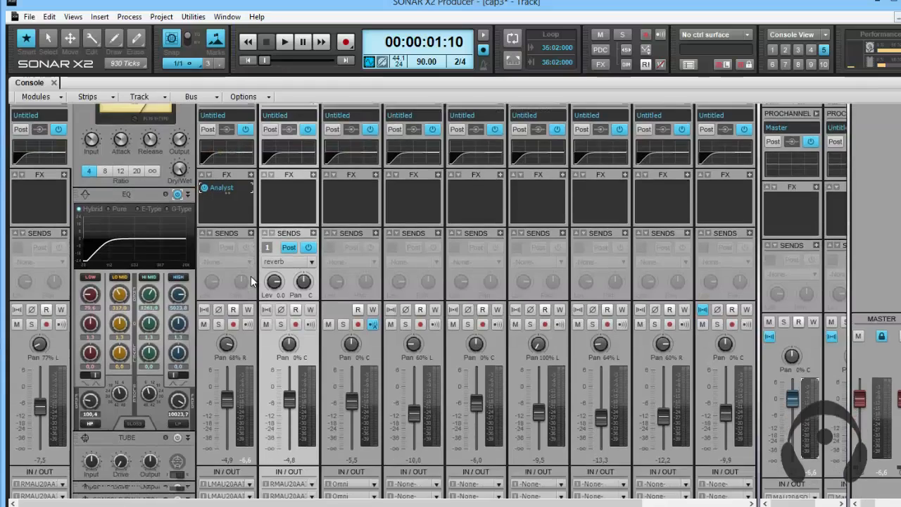
scroll(250, 276, up, 2)
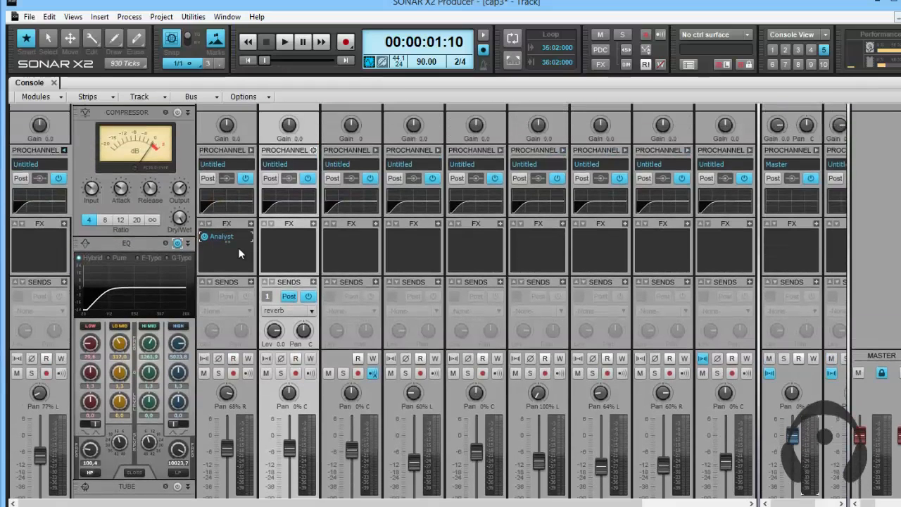
Play cavaco base in solo with its ProChannel expanded, and open its Analyst window clear of the EQ.
click(218, 372)
key(space)
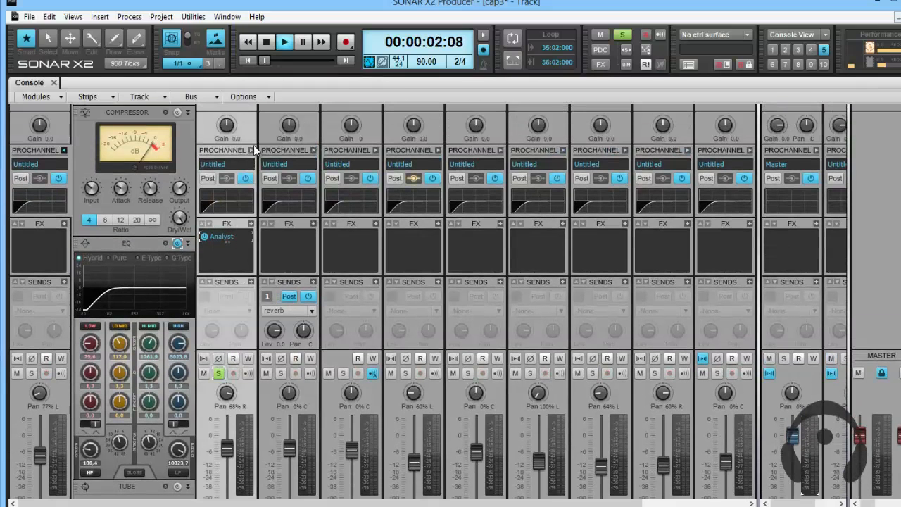
click(251, 150)
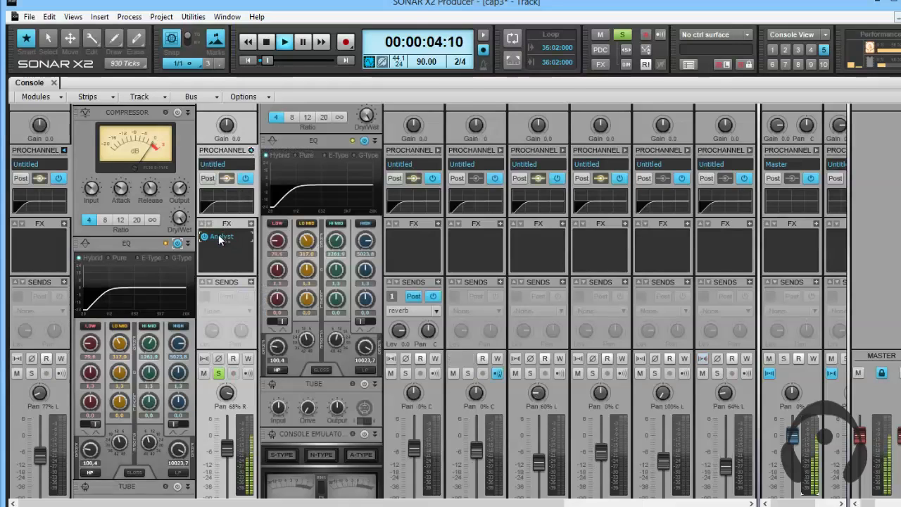
double_click(220, 239)
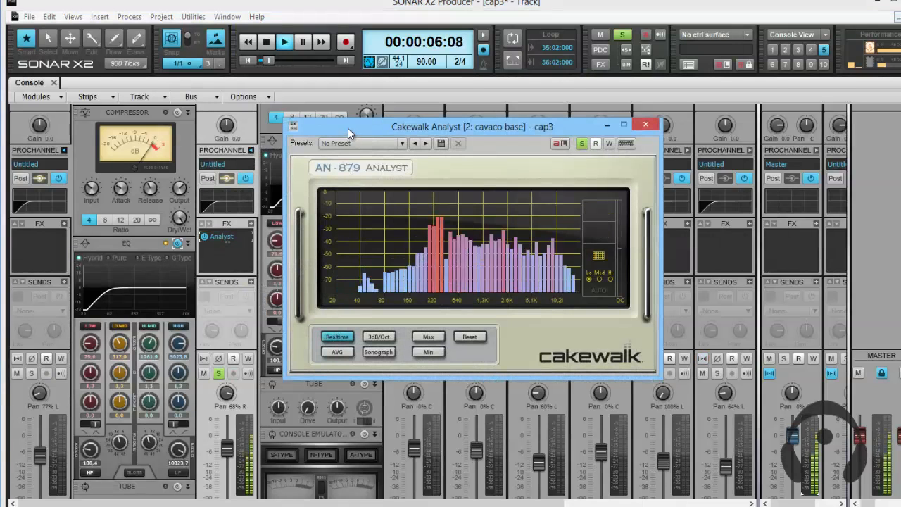
drag(393, 123, 573, 117)
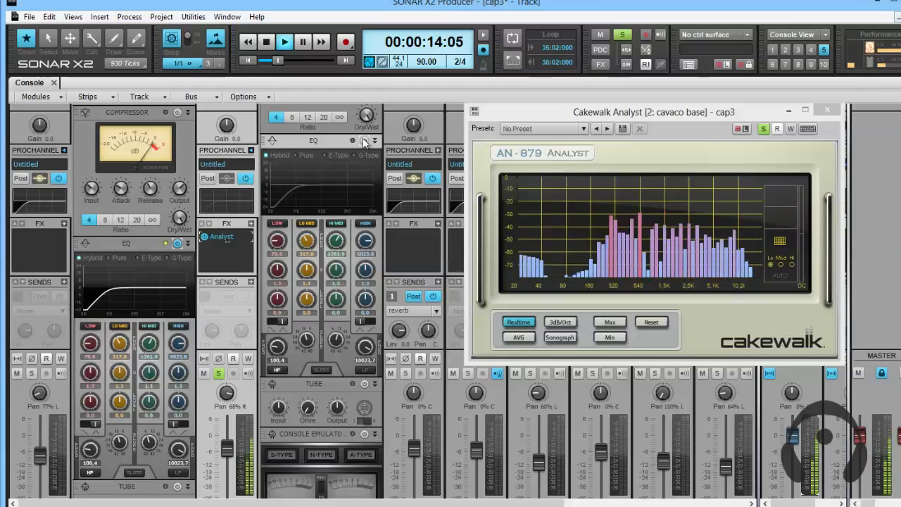
Set the high-pass frequency in cavaco base's EQ to 250 Hz.
double_click(276, 360)
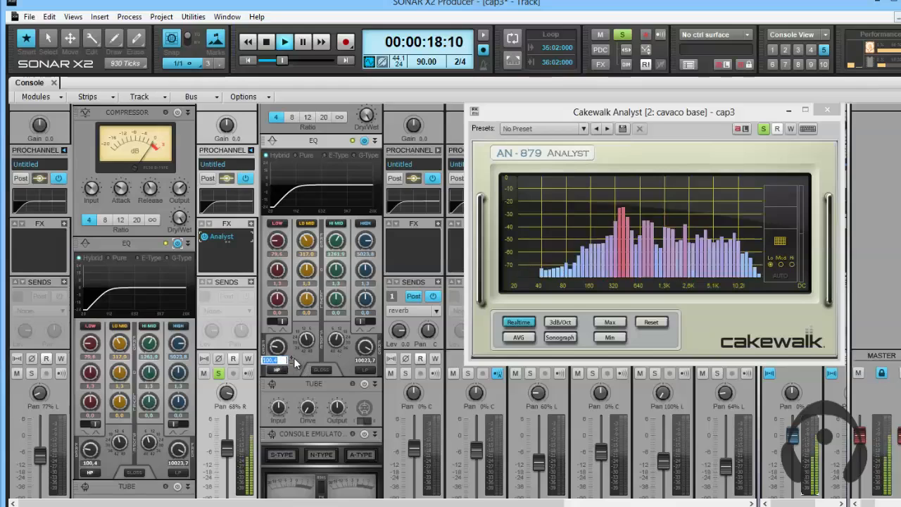
text(250)
key(Return)
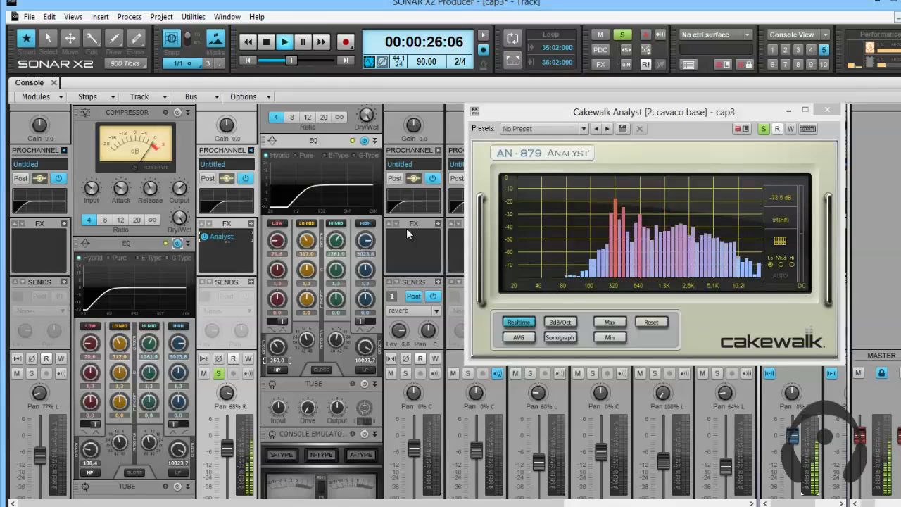
Bypass and re-enable cavaco base's EQ to compare its spectrum in the Analyst, stop playback and move the Analyst window off the console's upper area.
click(366, 140)
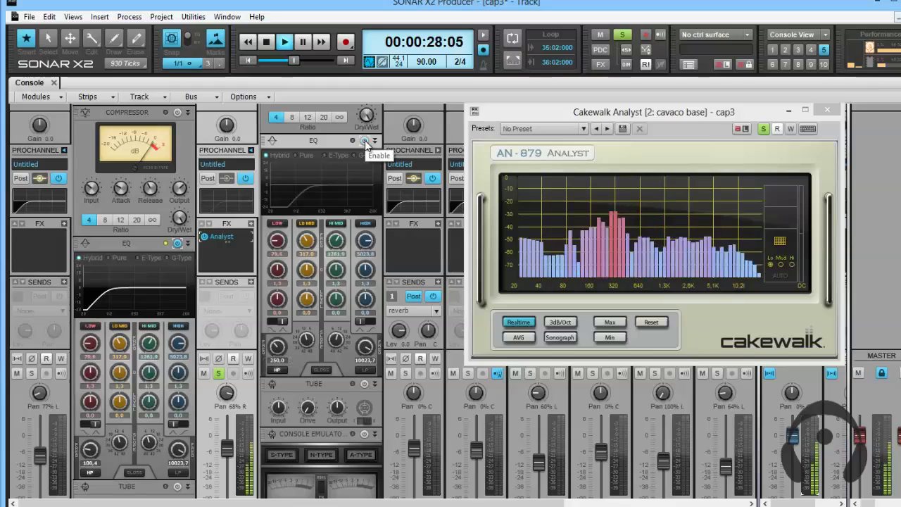
click(365, 141)
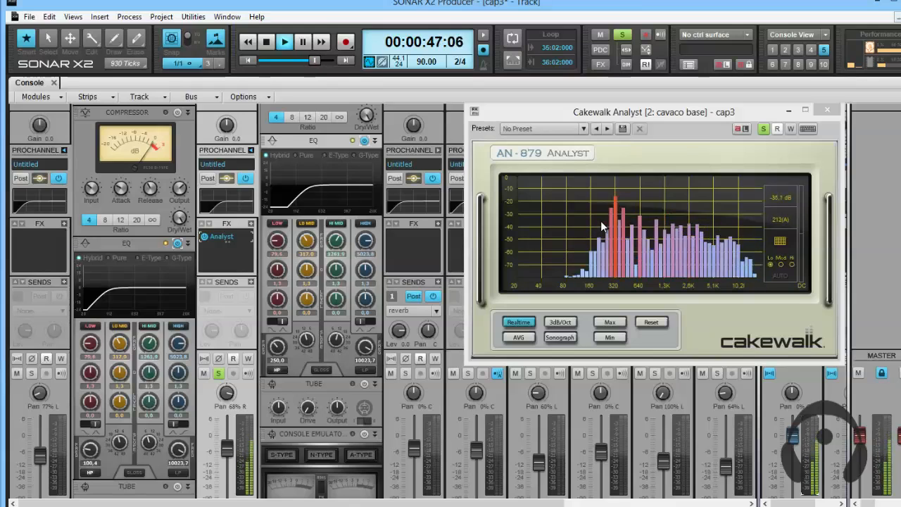
key(space)
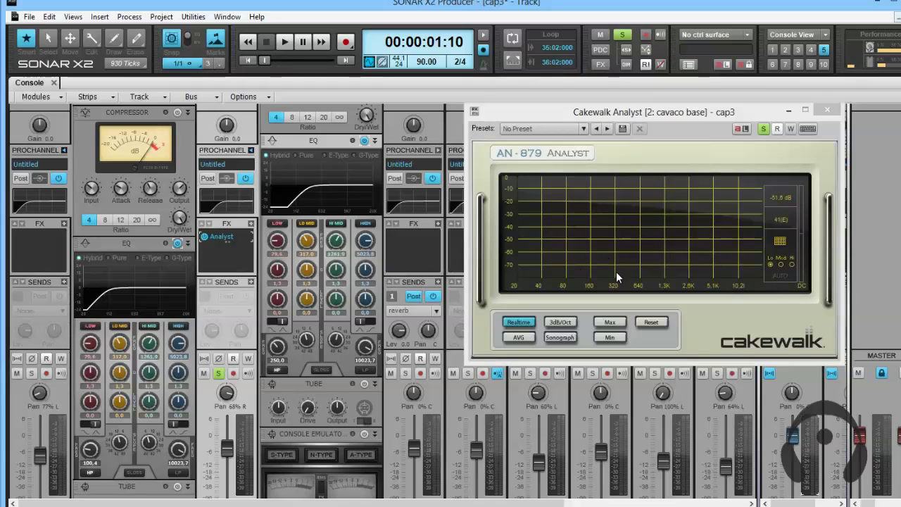
drag(523, 114, 479, 268)
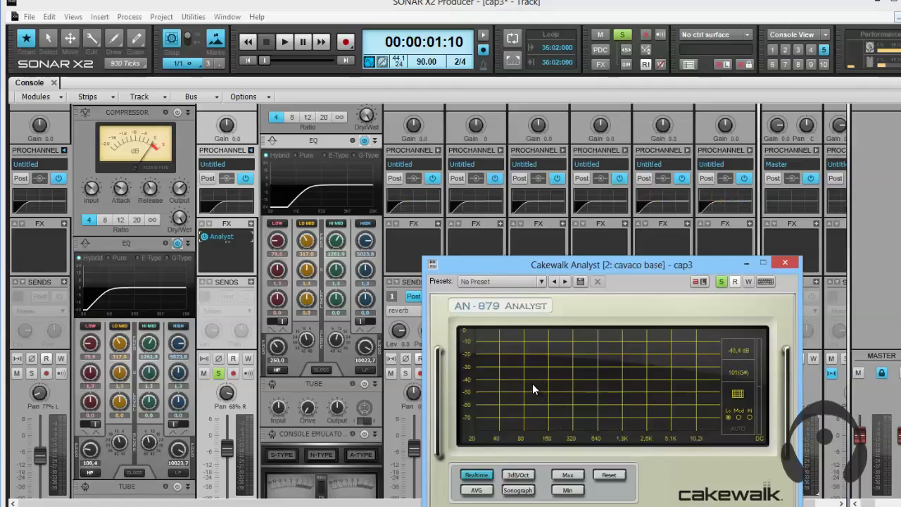
Close cavaco base's Analyst window and keep the cavaco base strip selected.
click(787, 263)
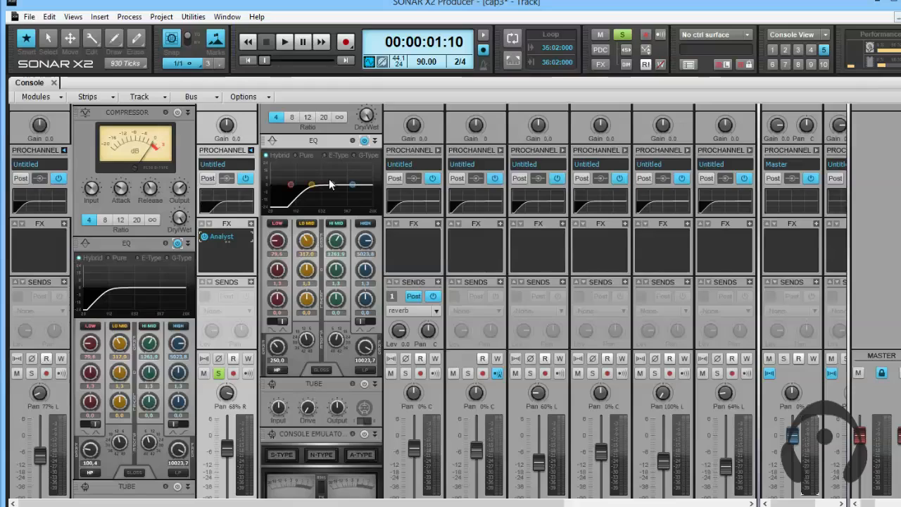
click(427, 237)
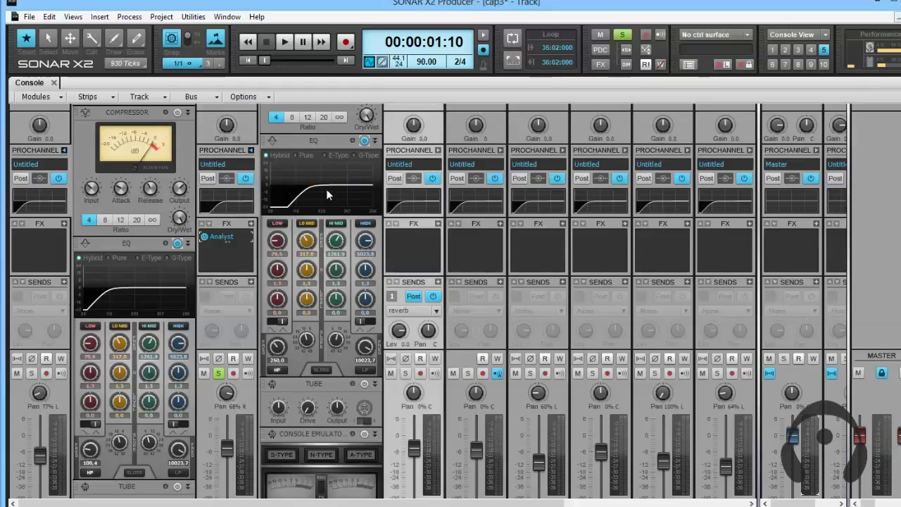
click(235, 262)
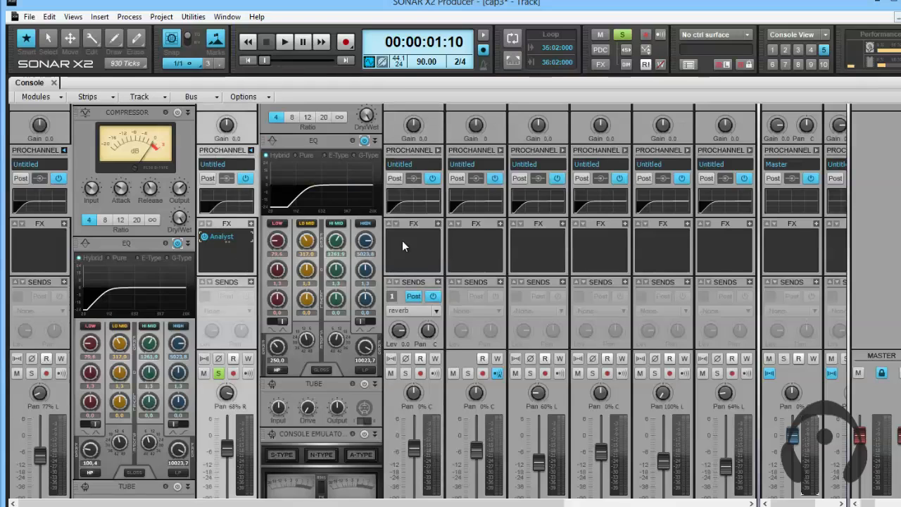
Expand the baixo track's ProChannel to show its EQ.
scroll(406, 250, down, 3)
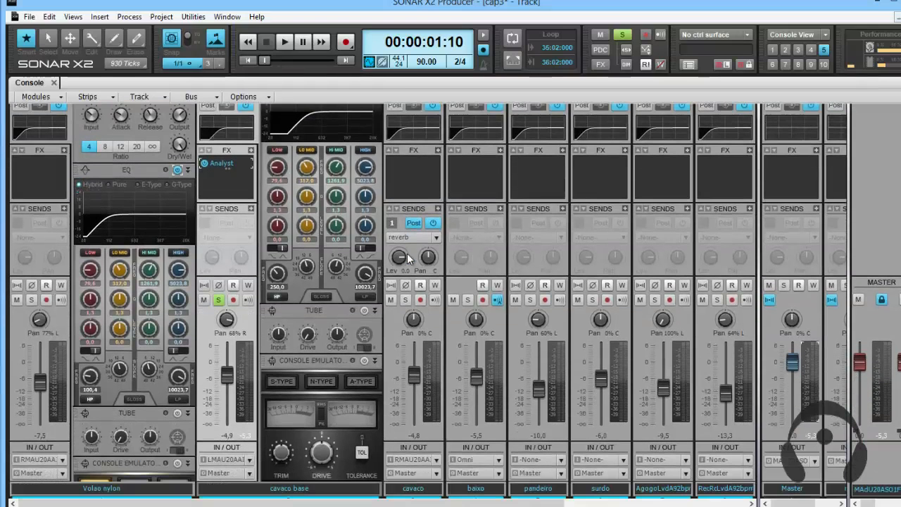
click(473, 129)
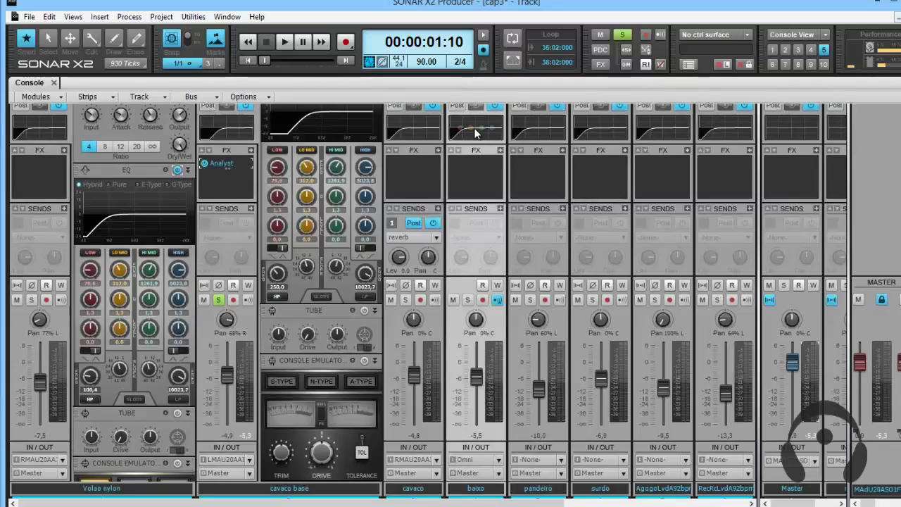
scroll(458, 151, up, 1)
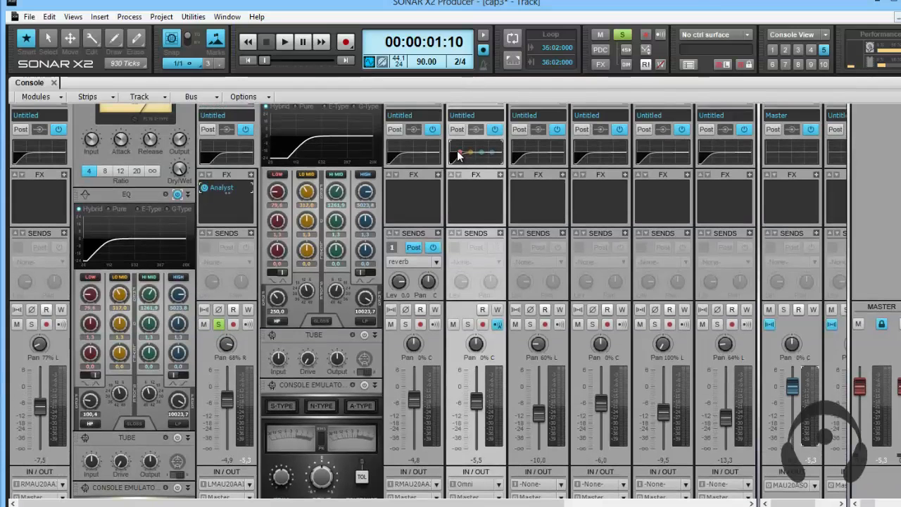
scroll(475, 162, up, 1)
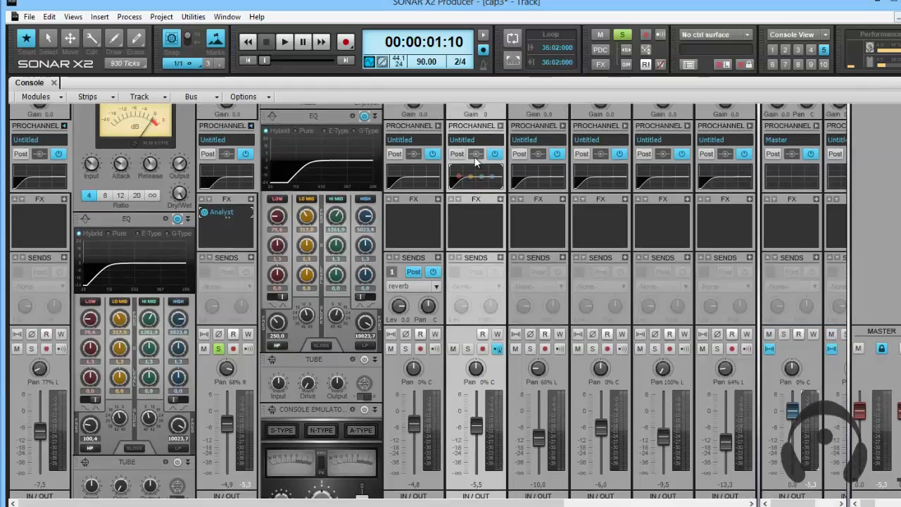
scroll(485, 156, up, 1)
click(497, 151)
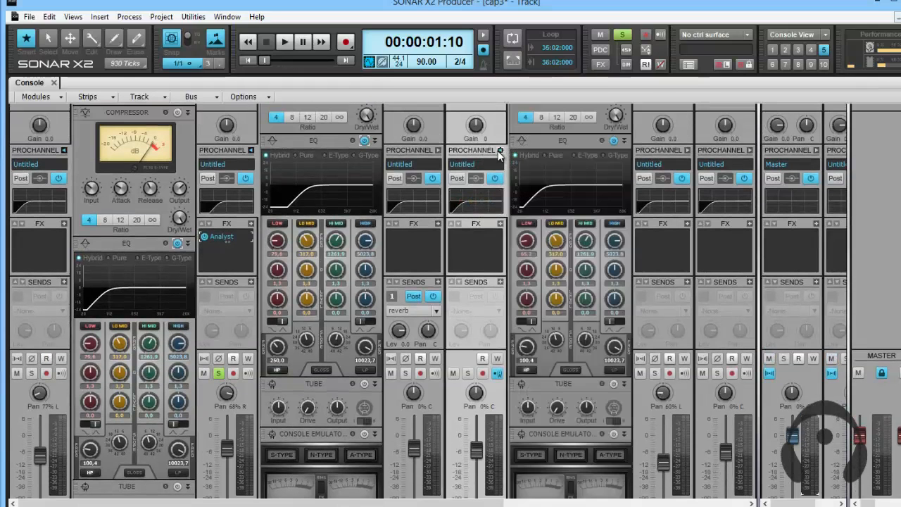
Switch baixo's high-pass filter off and on again, and set its frequency to 20 Hz.
click(529, 369)
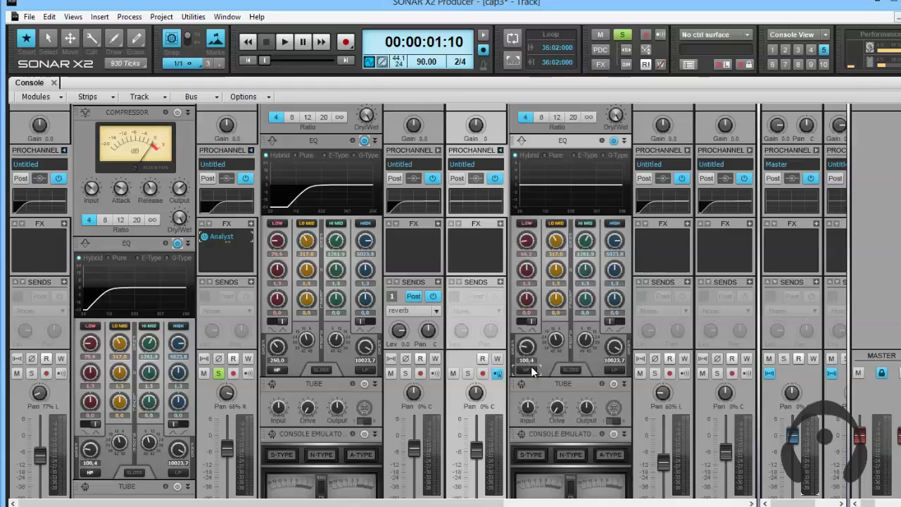
click(529, 369)
drag(526, 344, 526, 348)
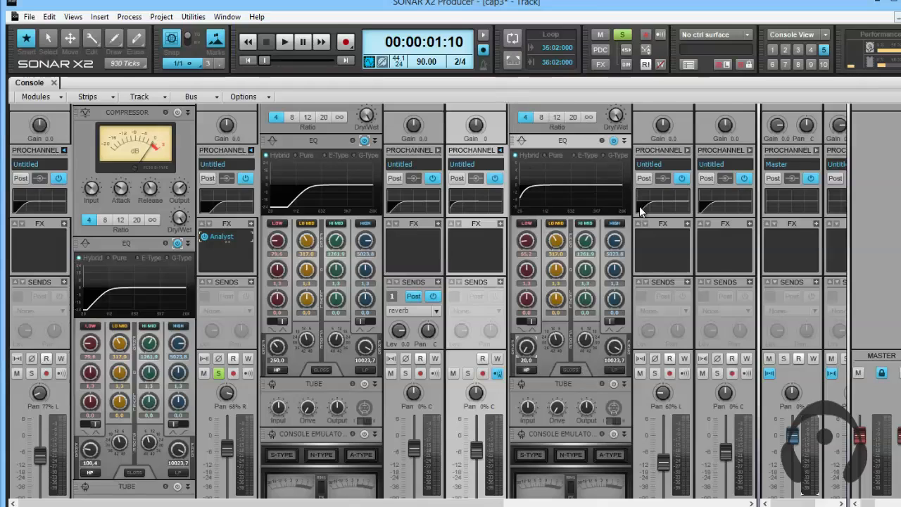
Set the high-pass frequency in Volao nylon's EQ to 119 Hz.
scroll(640, 211, up, 1)
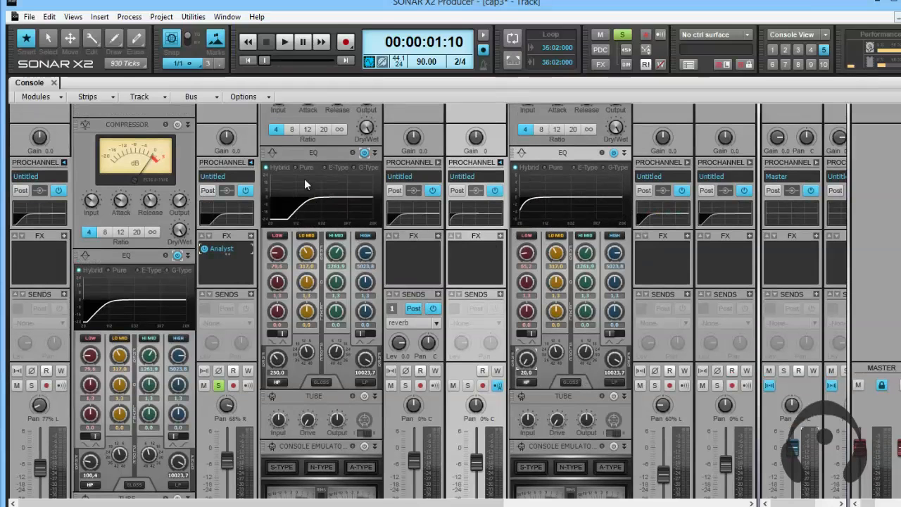
scroll(414, 271, down, 5)
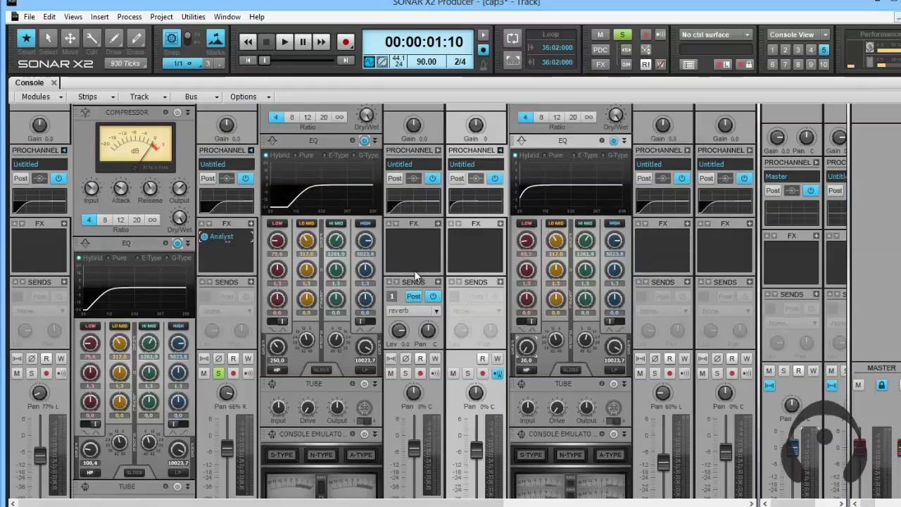
scroll(415, 277, down, 2)
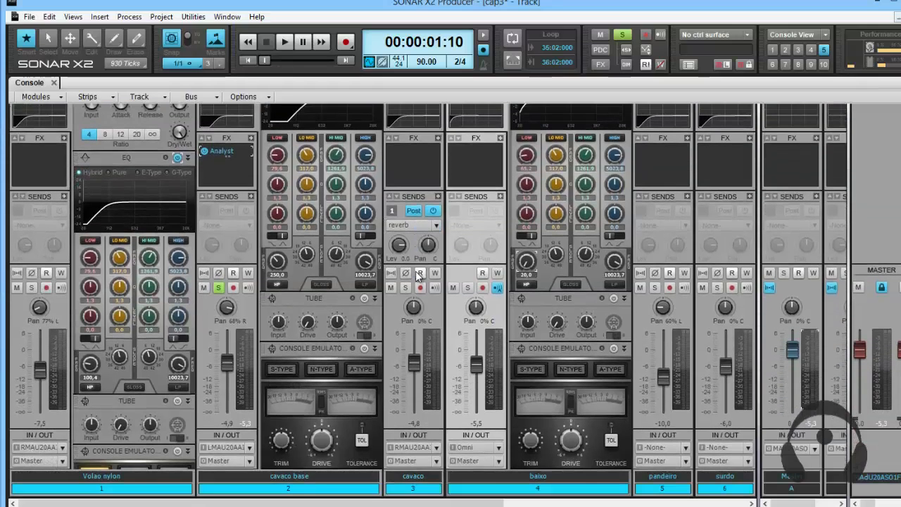
scroll(418, 276, up, 2)
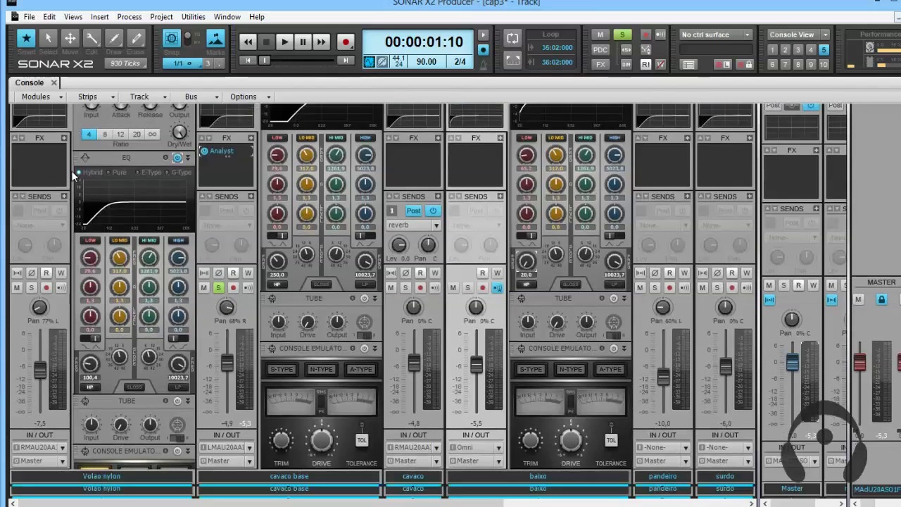
scroll(73, 177, down, 2)
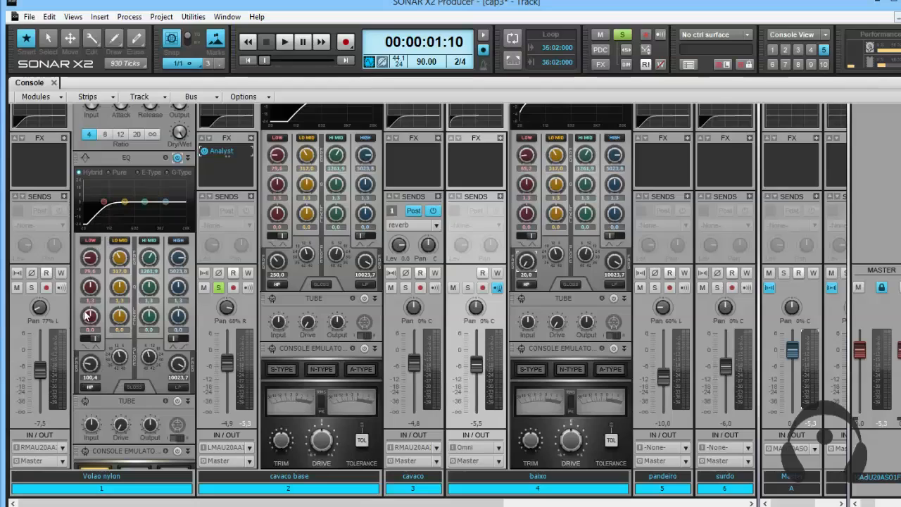
drag(90, 368, 88, 366)
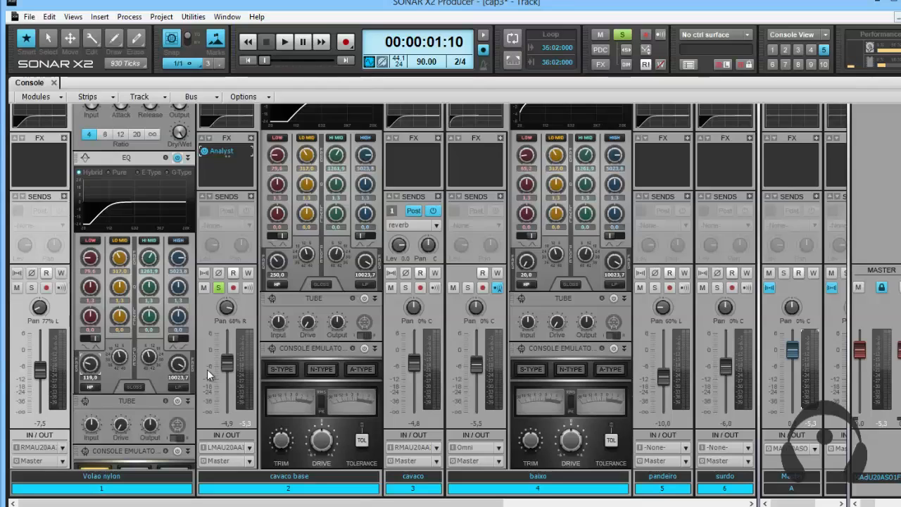
Select the cavaco strip and expand its ProChannel.
click(230, 173)
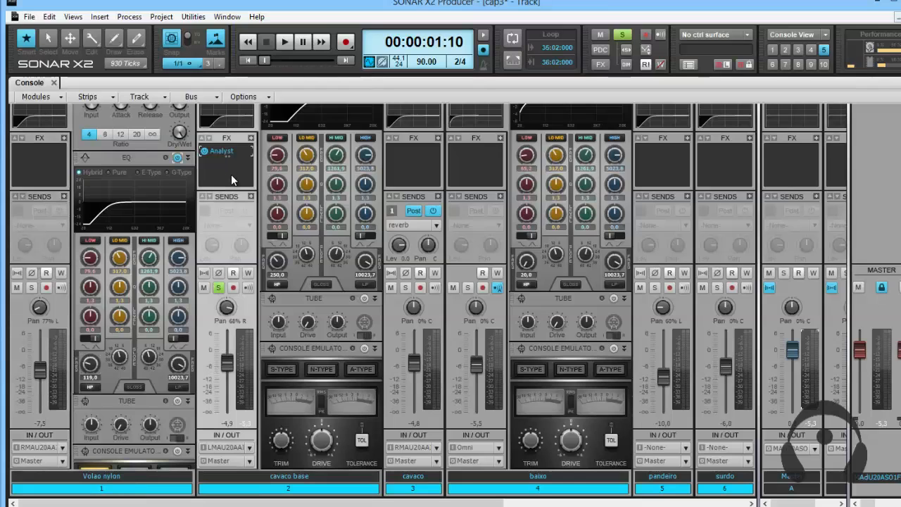
scroll(415, 186, up, 1)
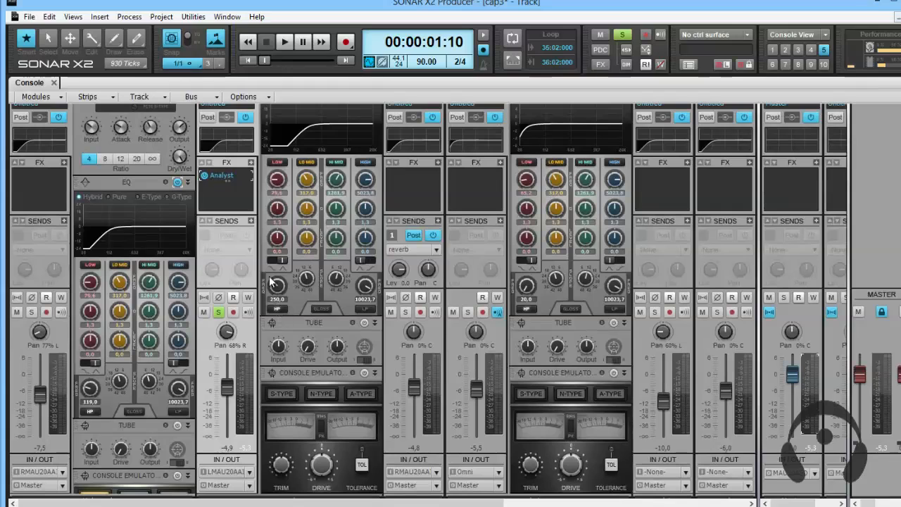
click(415, 187)
scroll(416, 190, down, 1)
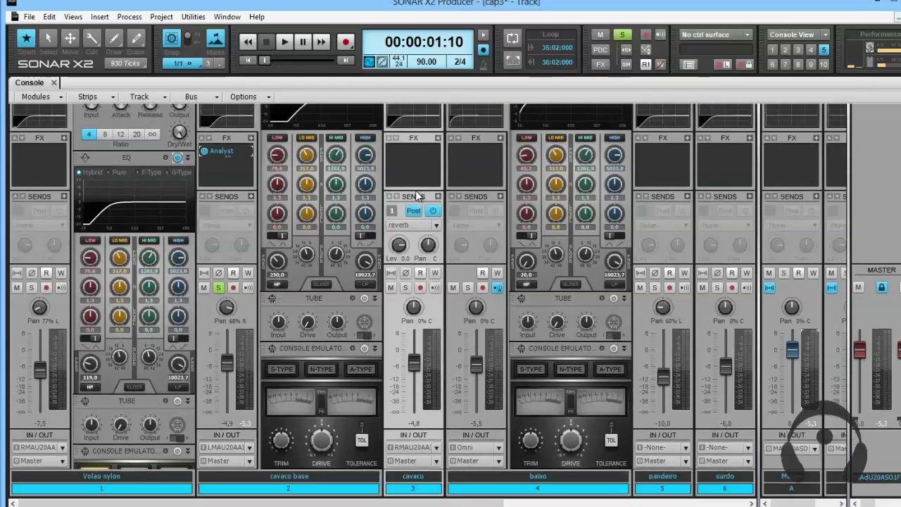
scroll(417, 188, up, 1)
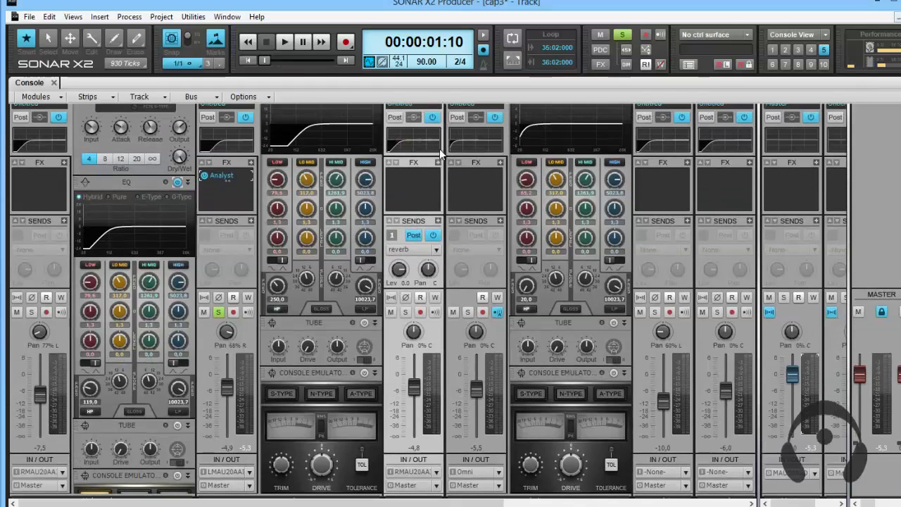
scroll(439, 146, up, 1)
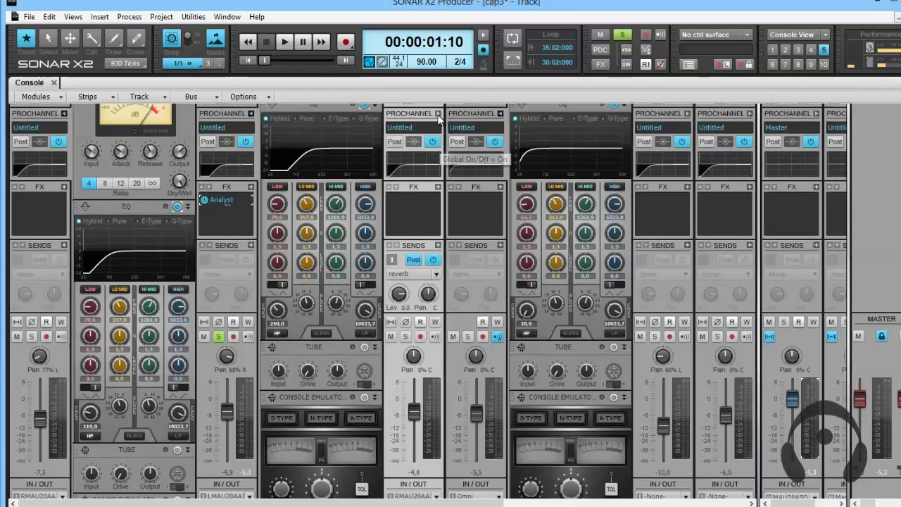
click(437, 113)
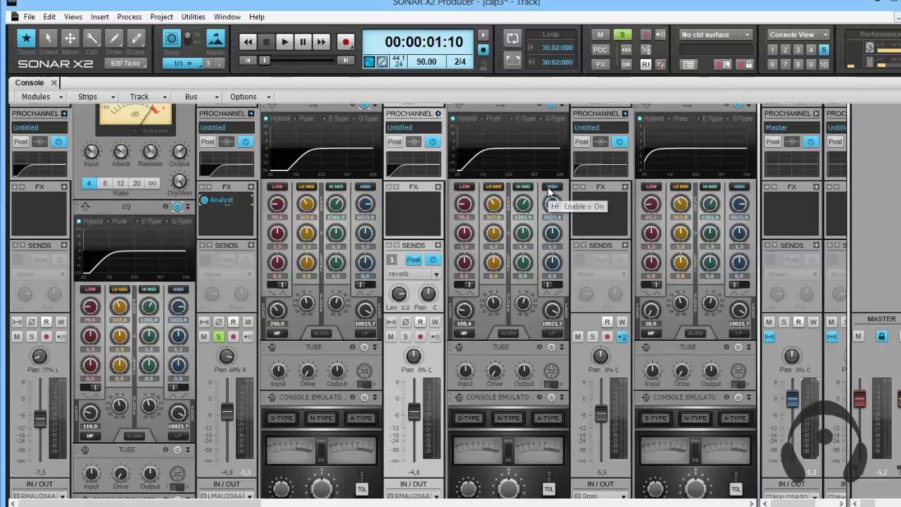
Raise the high-pass frequency in cavaco's EQ to 213.2 Hz.
scroll(449, 304, down, 2)
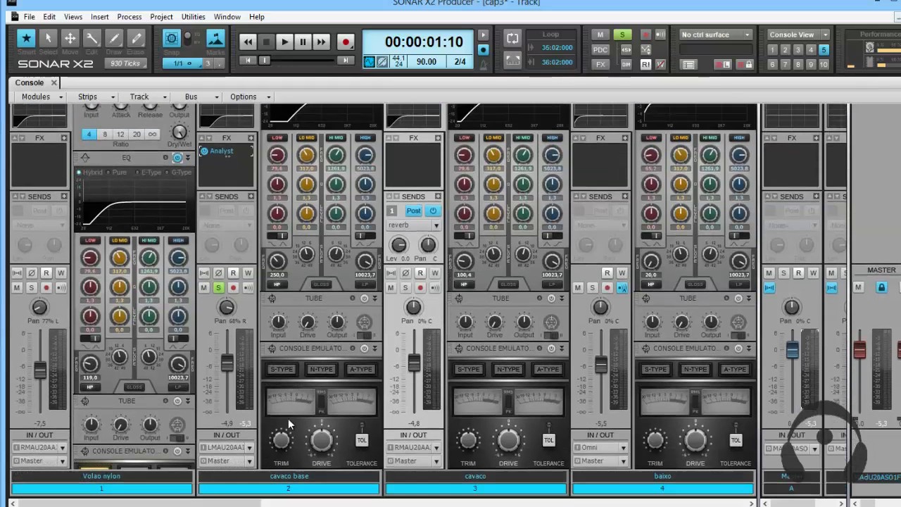
scroll(476, 460, up, 1)
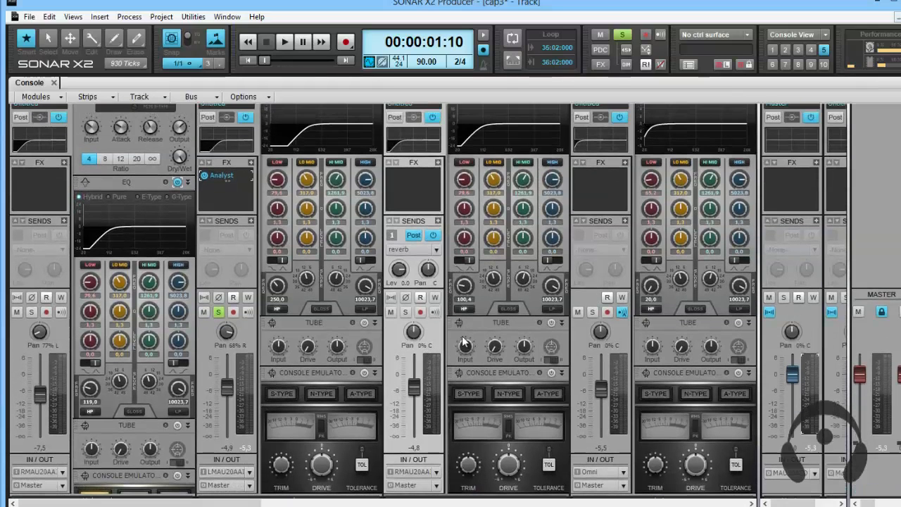
scroll(462, 288, up, 2)
scroll(463, 287, up, 3)
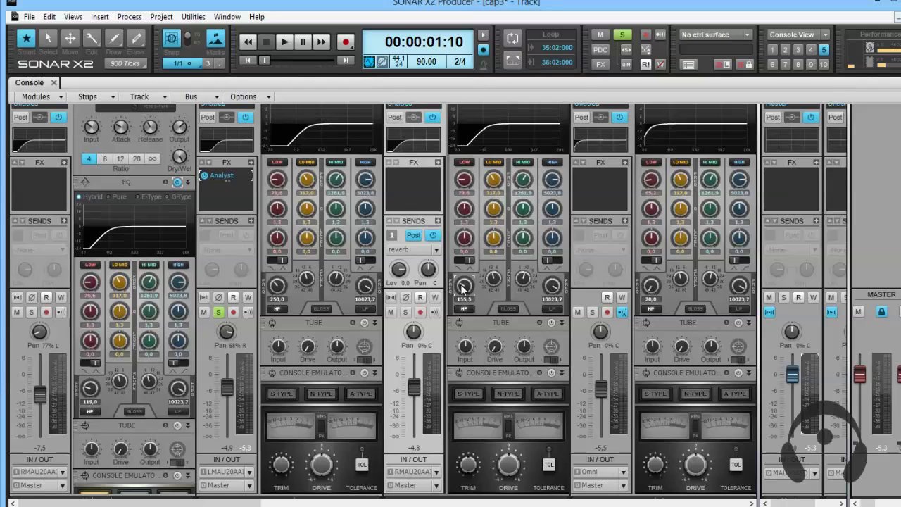
scroll(463, 287, up, 3)
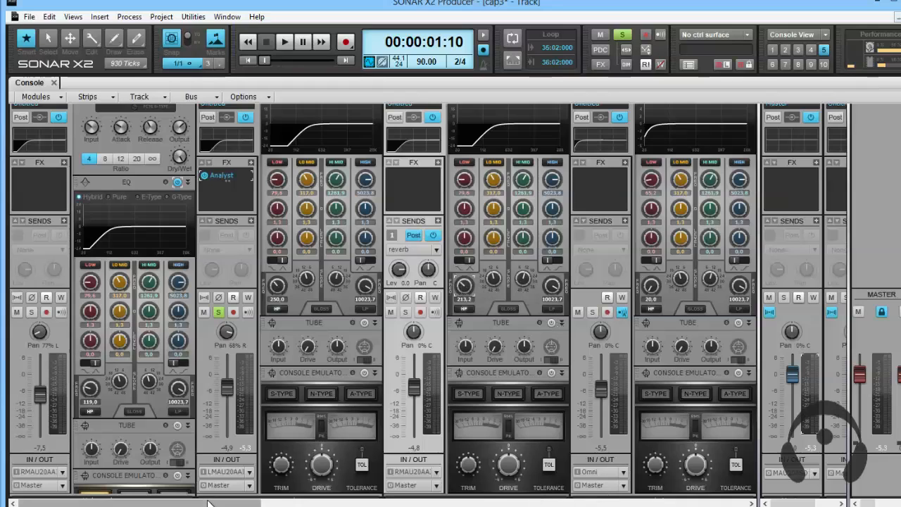
Set the high-pass frequency in the agogo track's EQ to 98 Hz and play that track in solo.
drag(210, 503, 273, 503)
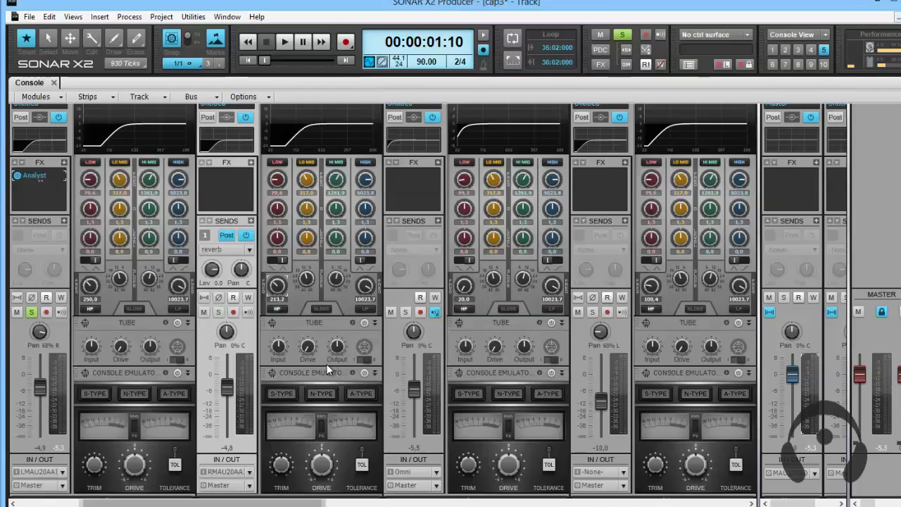
scroll(392, 270, down, 2)
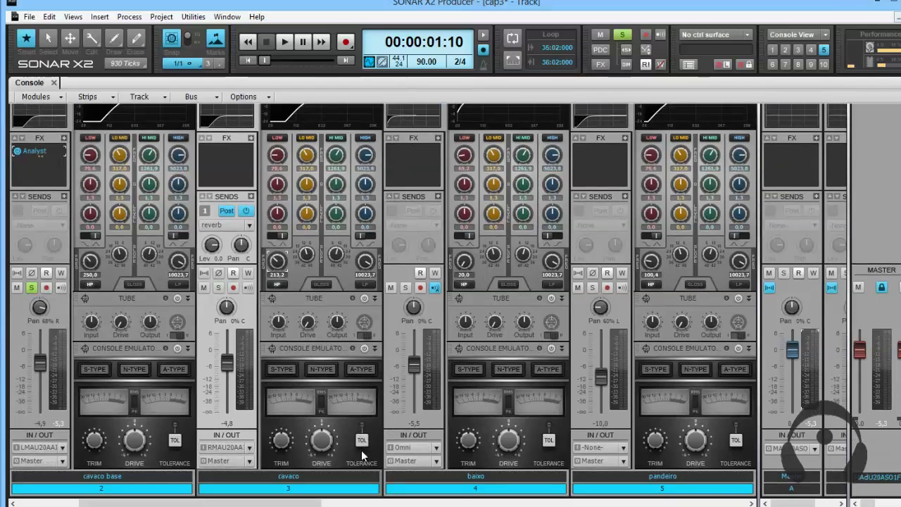
click(449, 504)
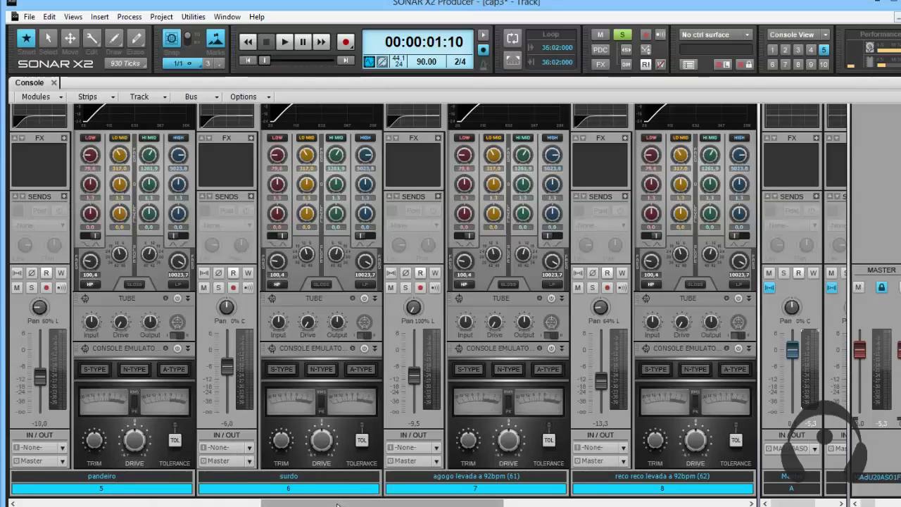
mouse_move(342, 504)
mouse_down()
mouse_move(312, 504)
mouse_move(328, 504)
mouse_up()
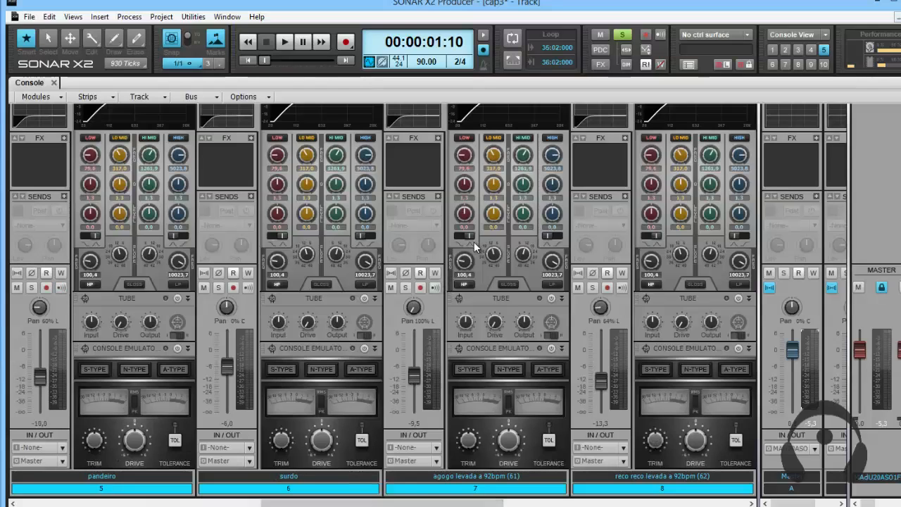
drag(464, 261, 464, 265)
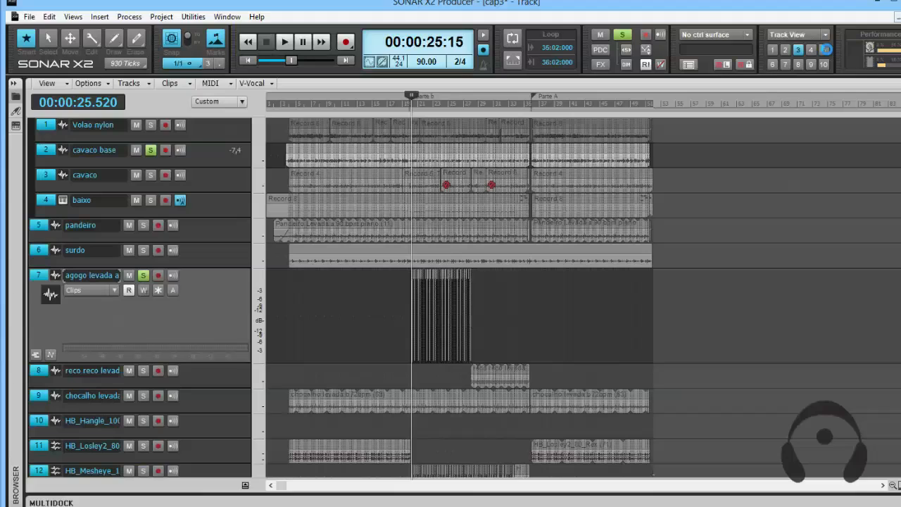
key(space)
Adjust cavaco base's high-pass frequency to 210.9 Hz while it plays in solo, and restart playback to hear it.
click(826, 50)
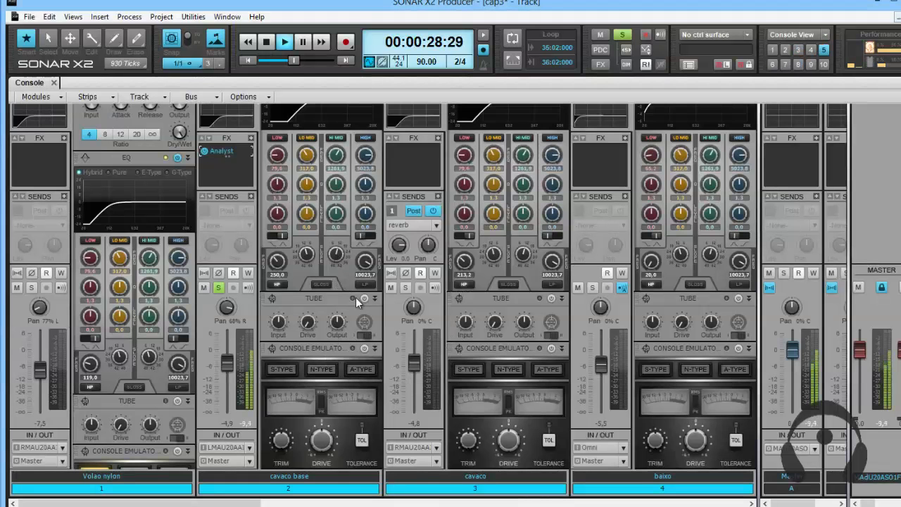
mouse_move(278, 261)
mouse_down()
mouse_move(277, 246)
mouse_move(277, 263)
mouse_up()
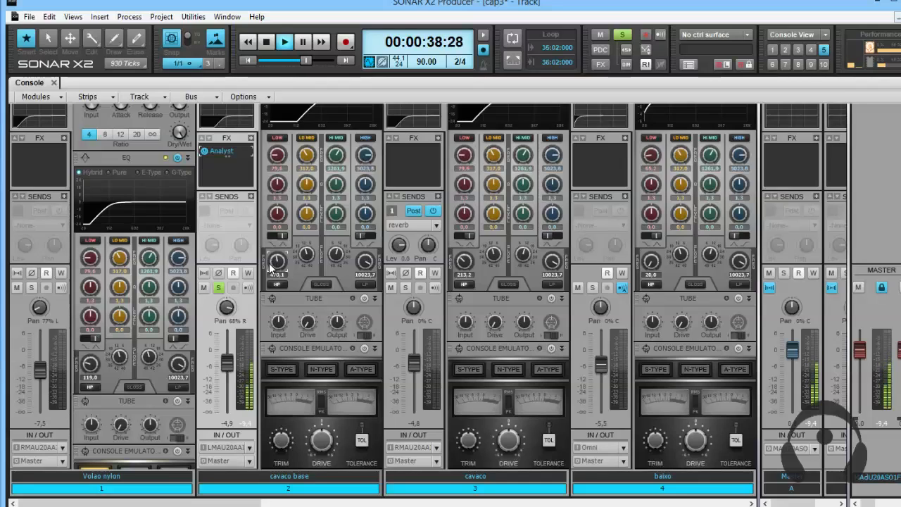
drag(270, 266, 277, 262)
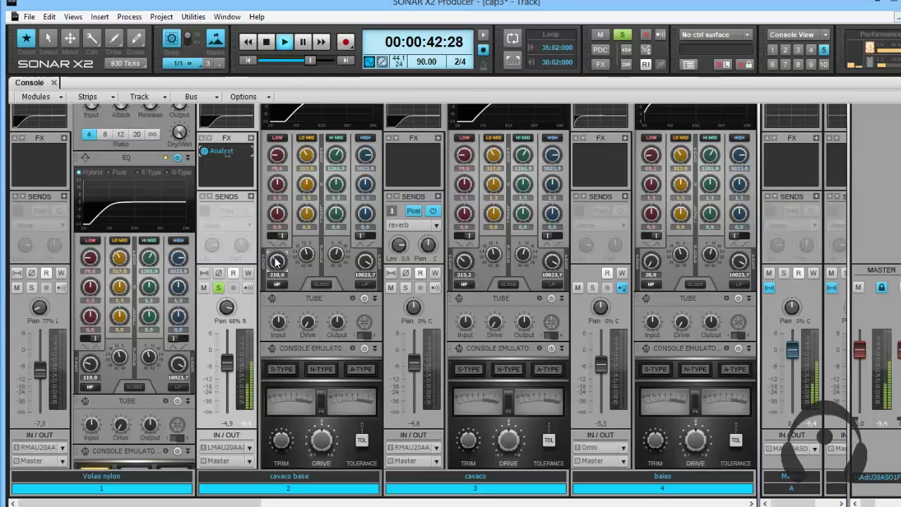
key(space)
key(space)
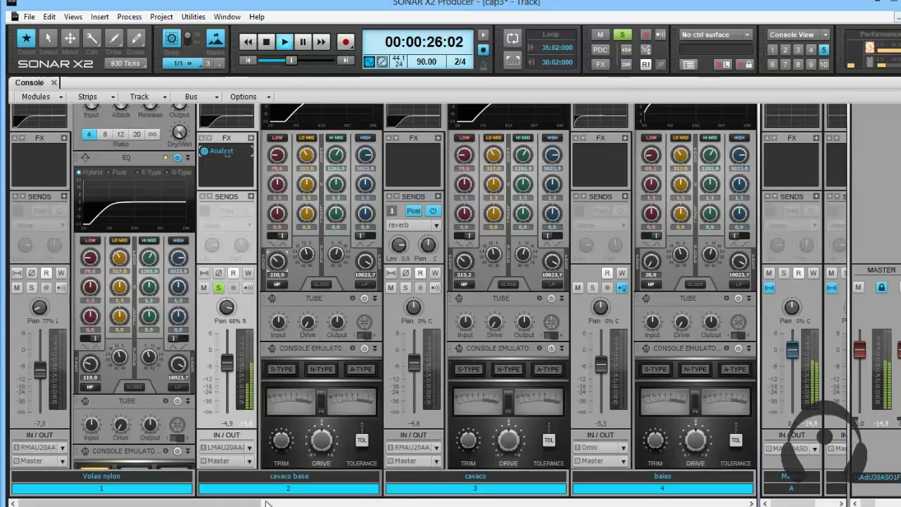
Set the EQ high-pass frequency to 144.5 Hz on the pandeiro track and 605.7 Hz on the agogo track.
drag(266, 502, 343, 501)
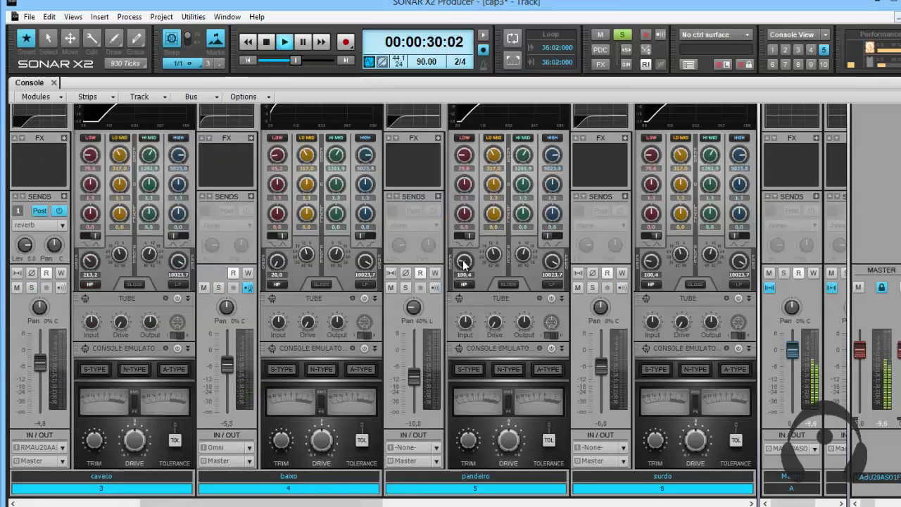
drag(463, 262, 463, 259)
drag(285, 504, 417, 504)
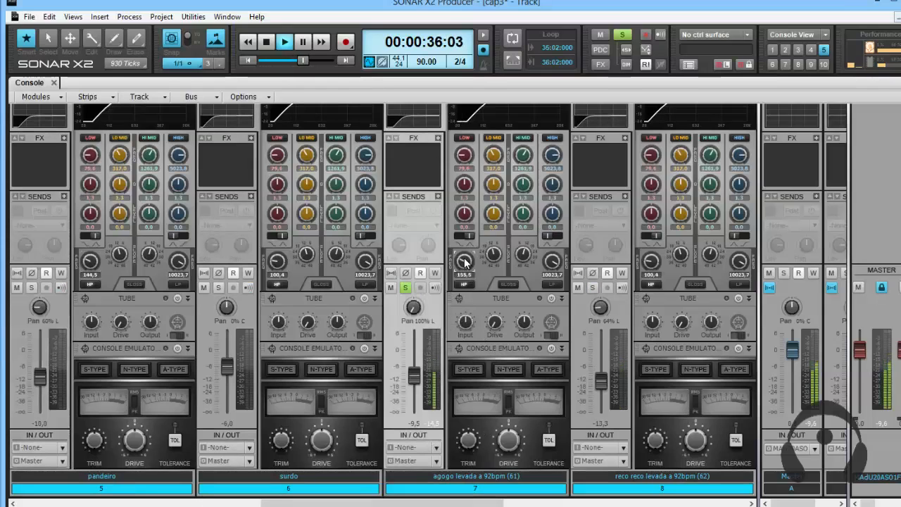
drag(465, 262, 463, 265)
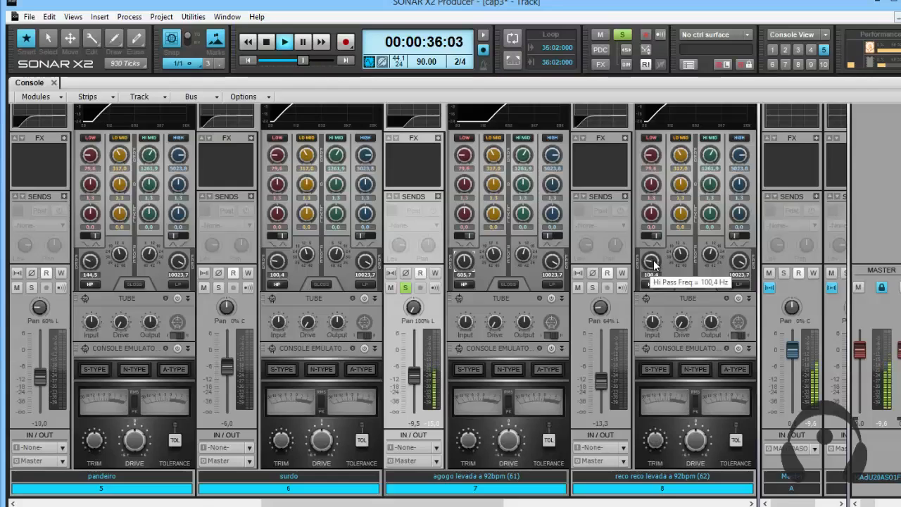
Raise the high-pass frequency to 2141.5 Hz on reco reco and 1417.2 Hz on chocalho, playing both tracks in solo.
drag(653, 264, 652, 266)
click(593, 288)
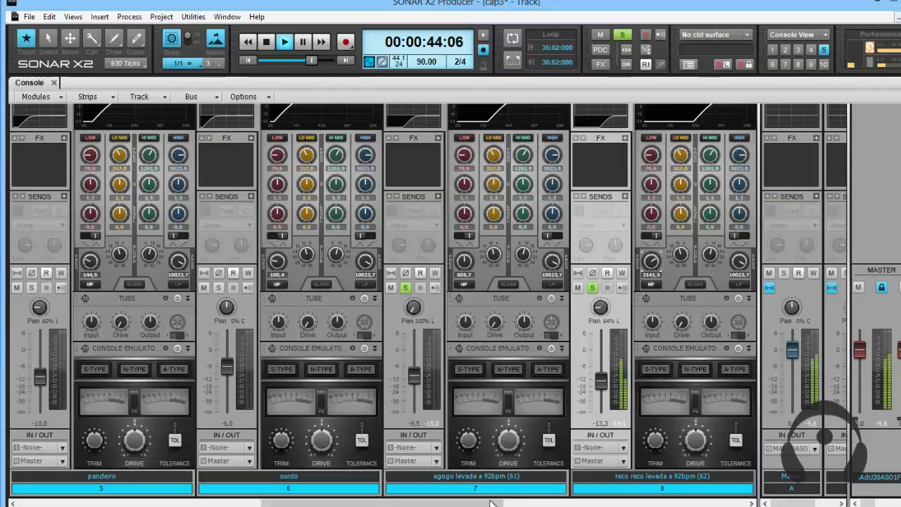
drag(501, 502, 560, 499)
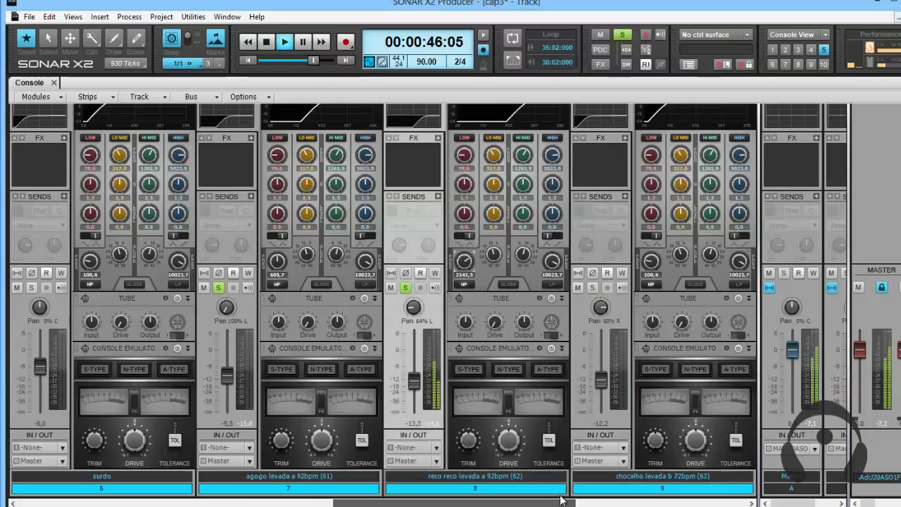
click(594, 289)
drag(650, 262, 652, 273)
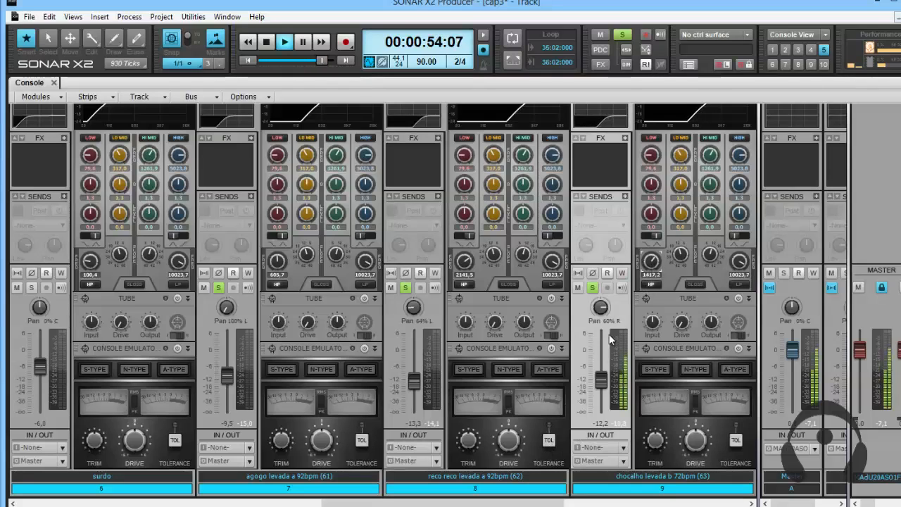
Solo the two tracks after chocalho and switch off the high-pass filter in the first one's EQ.
scroll(607, 332, up, 2)
scroll(615, 212, up, 1)
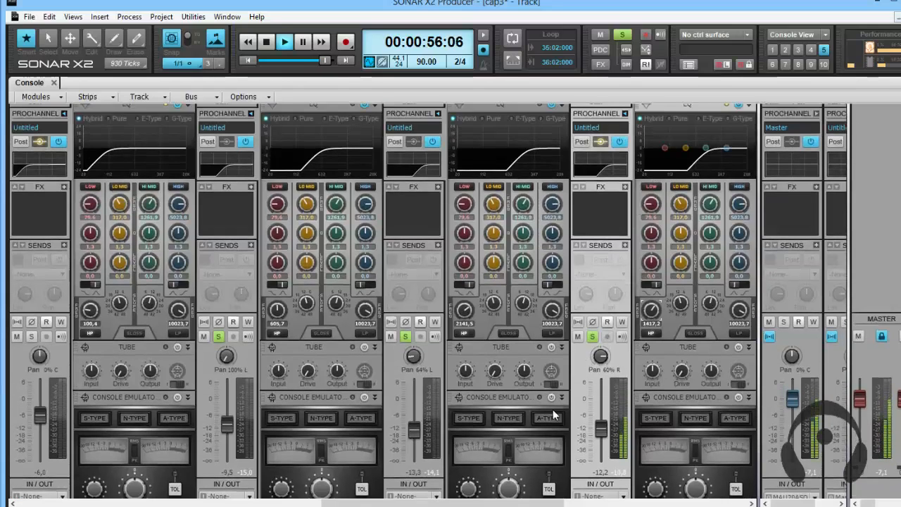
drag(482, 502, 601, 503)
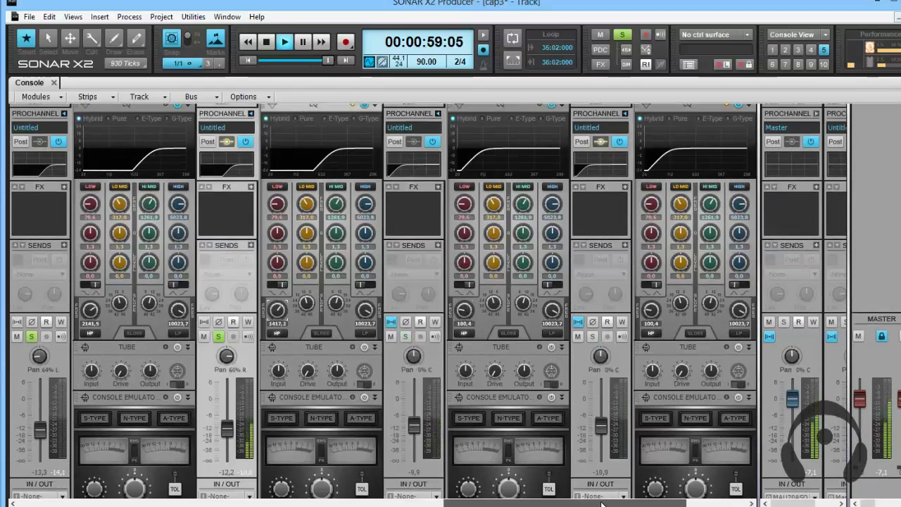
click(404, 336)
click(589, 337)
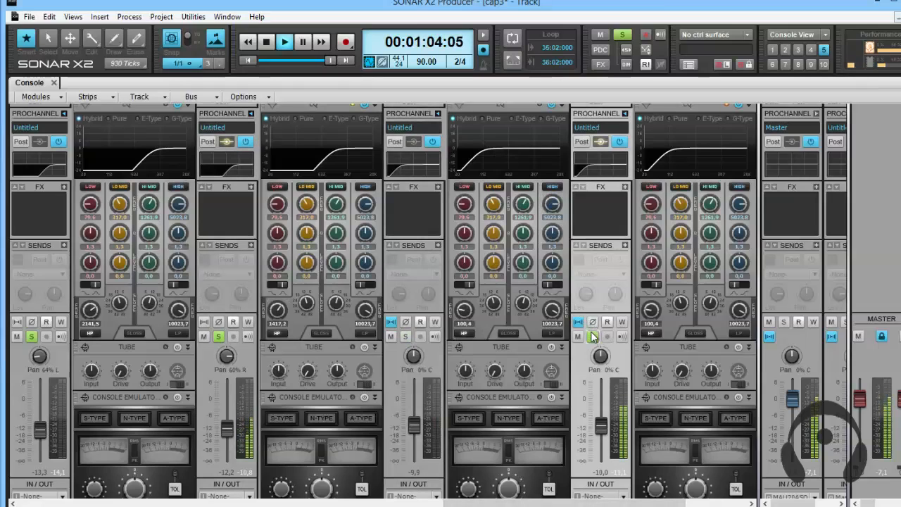
click(464, 332)
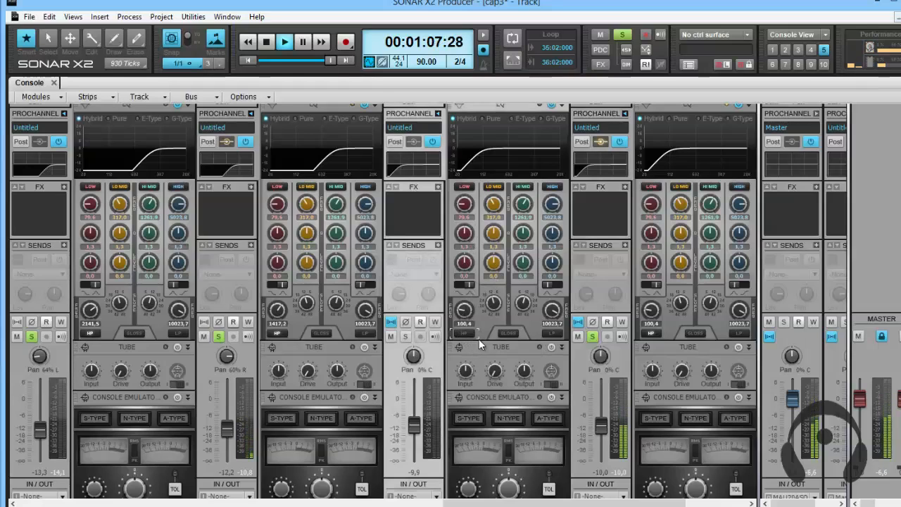
Stop playback, clear every solo and play the full mix again.
key(space)
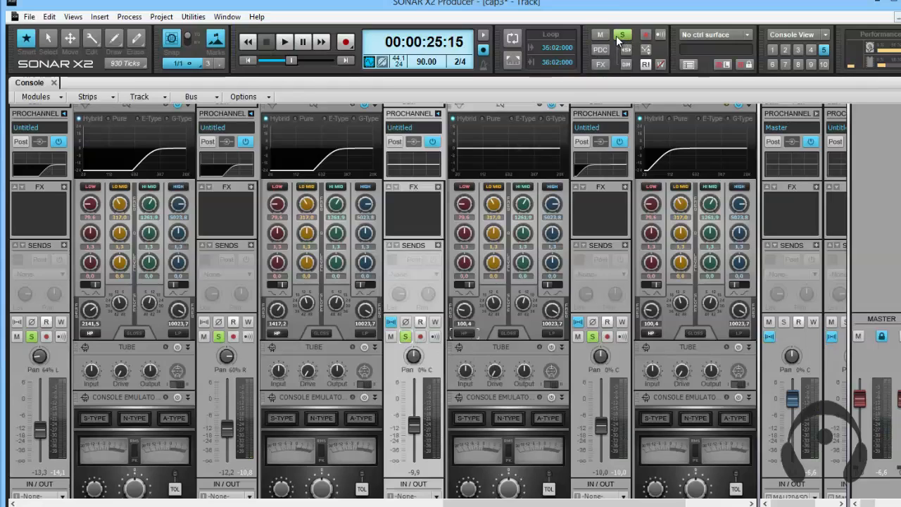
scroll(520, 346, down, 2)
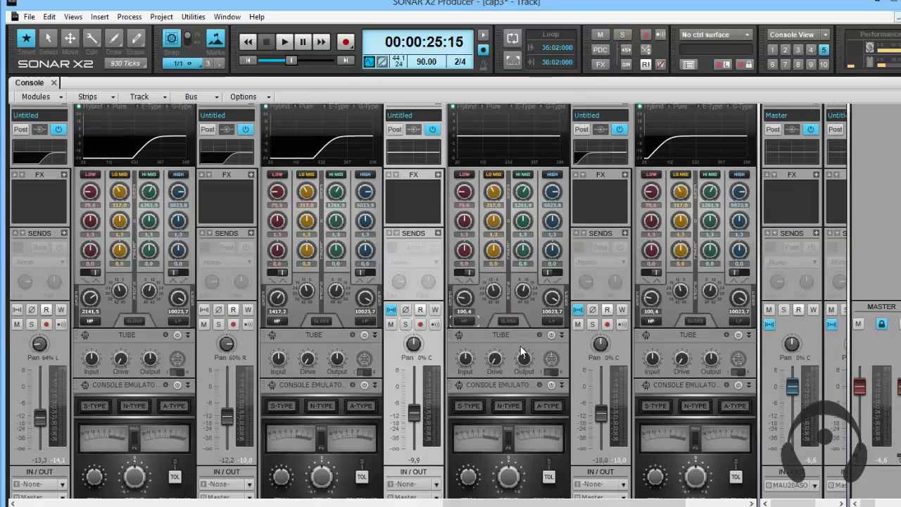
key(space)
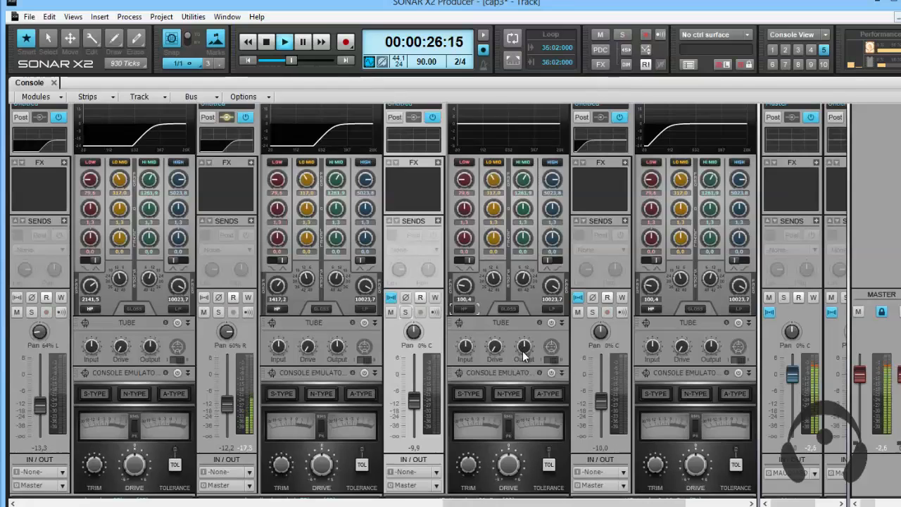
Put the console's last track in solo and restart playback to hear it alone.
drag(634, 503, 705, 496)
click(592, 313)
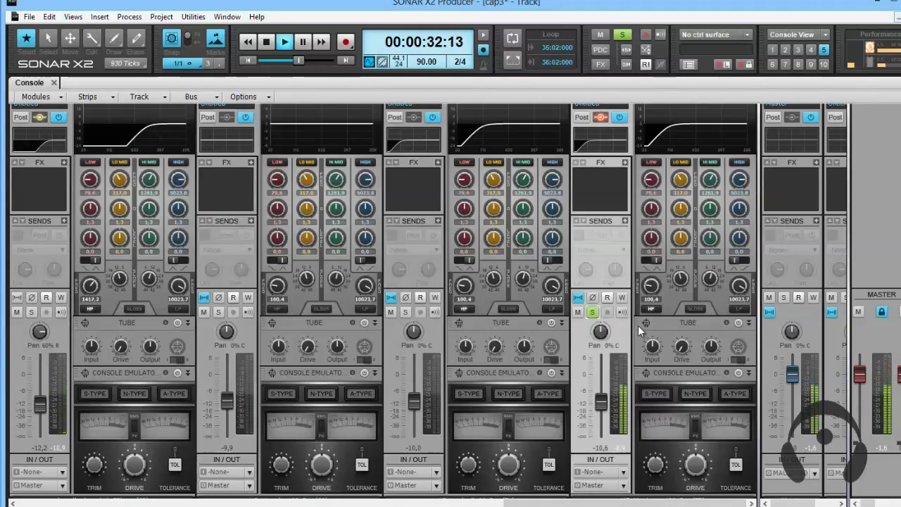
key(space)
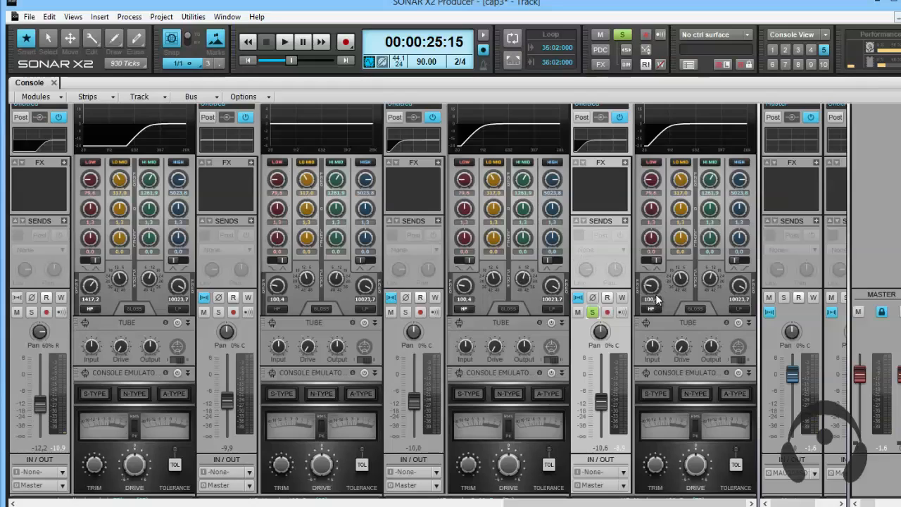
key(space)
Adjust the last track's high-pass frequency by ear to 226.8 Hz, and stop playback after hearing it out of solo.
drag(655, 300, 647, 292)
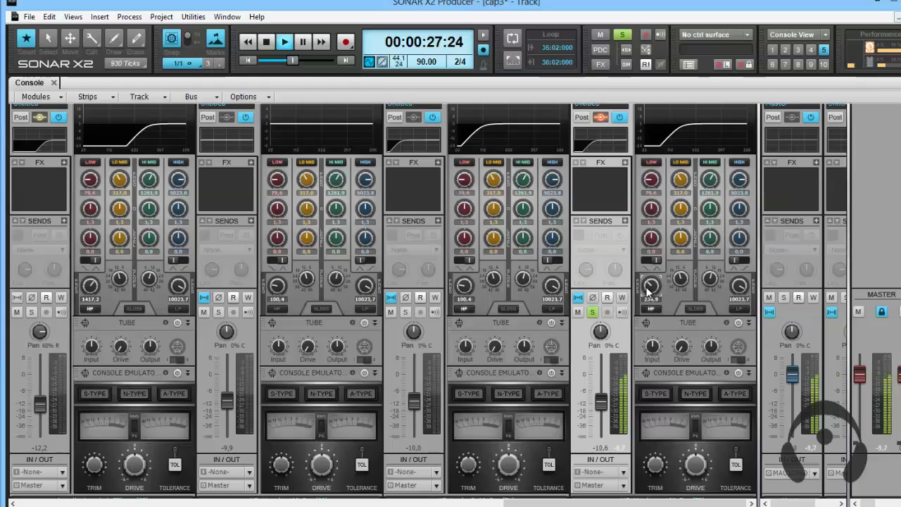
scroll(648, 291, up, 10)
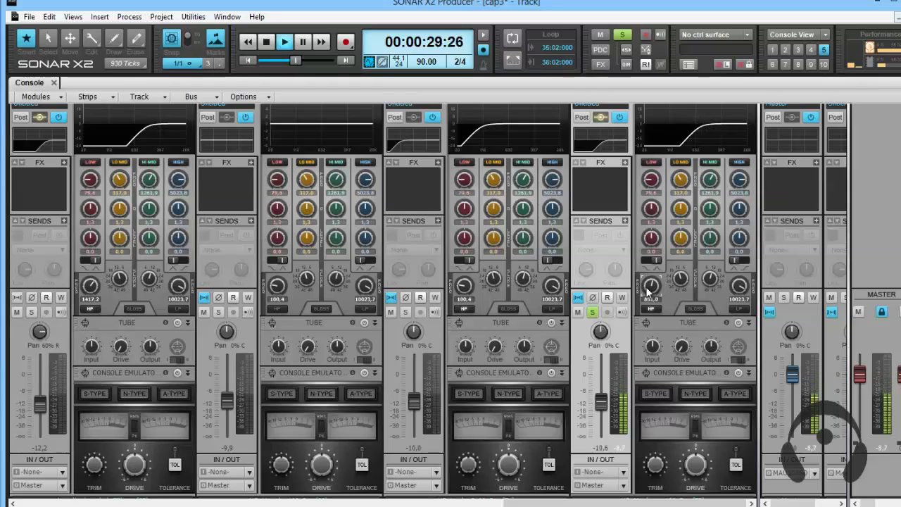
scroll(647, 292, down, 4)
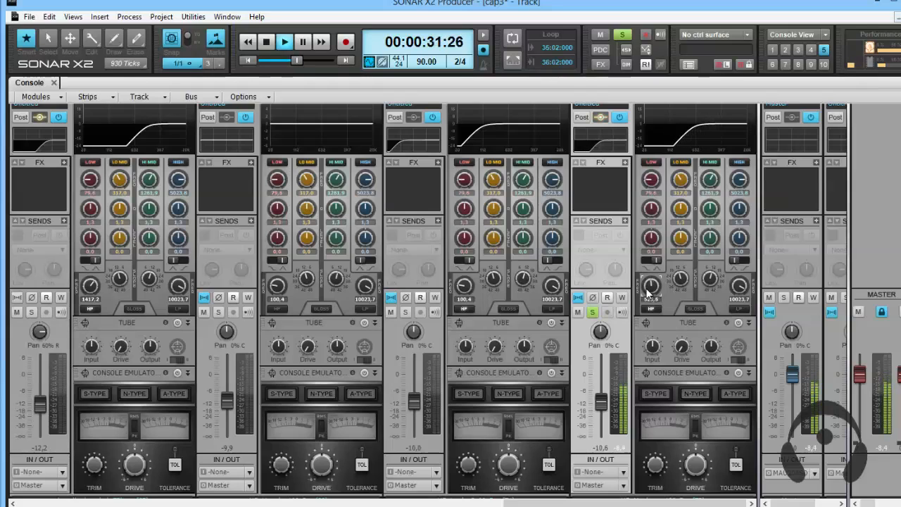
scroll(647, 292, down, 8)
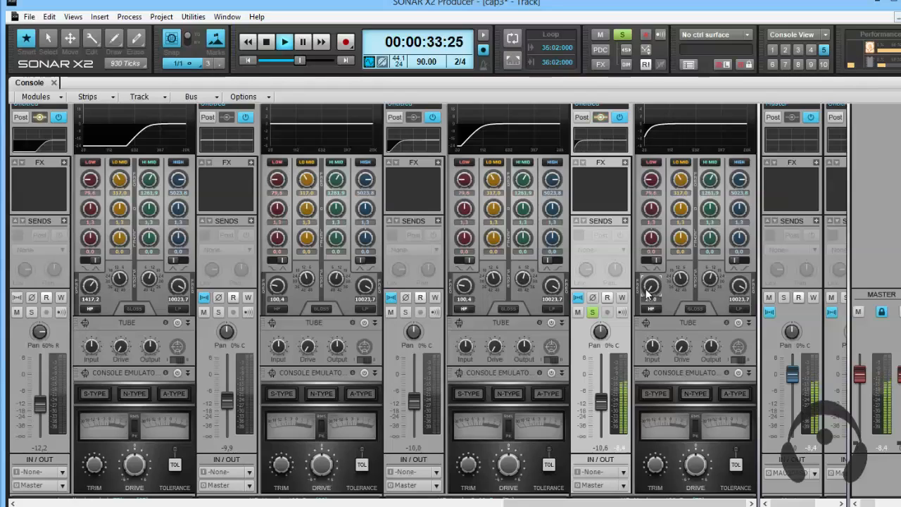
scroll(648, 292, up, 10)
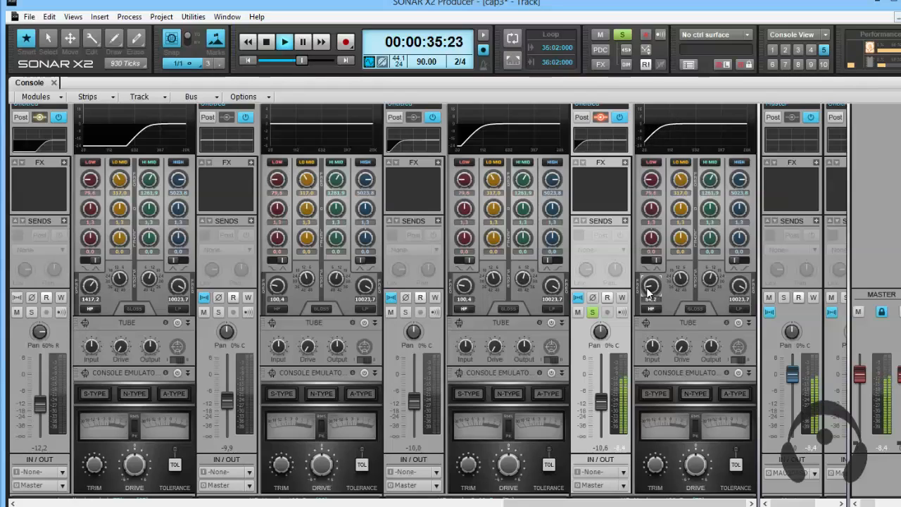
scroll(648, 292, up, 8)
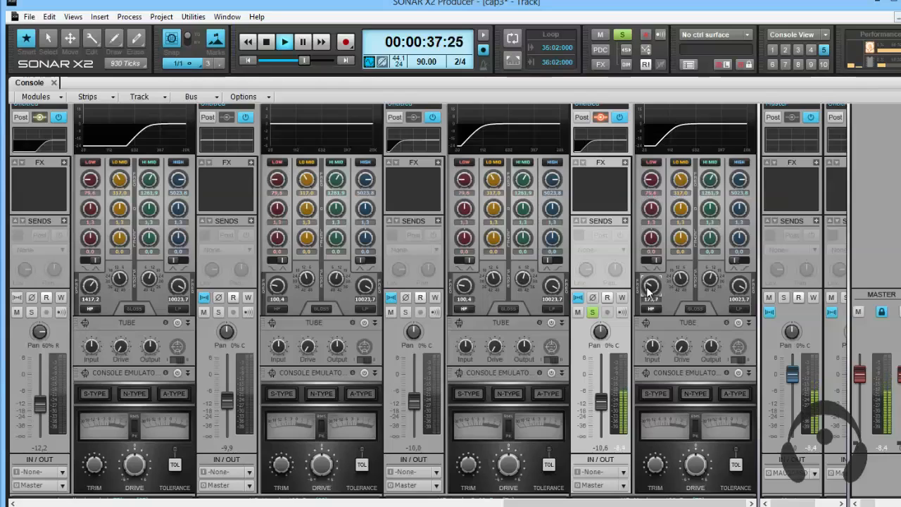
scroll(647, 291, up, 2)
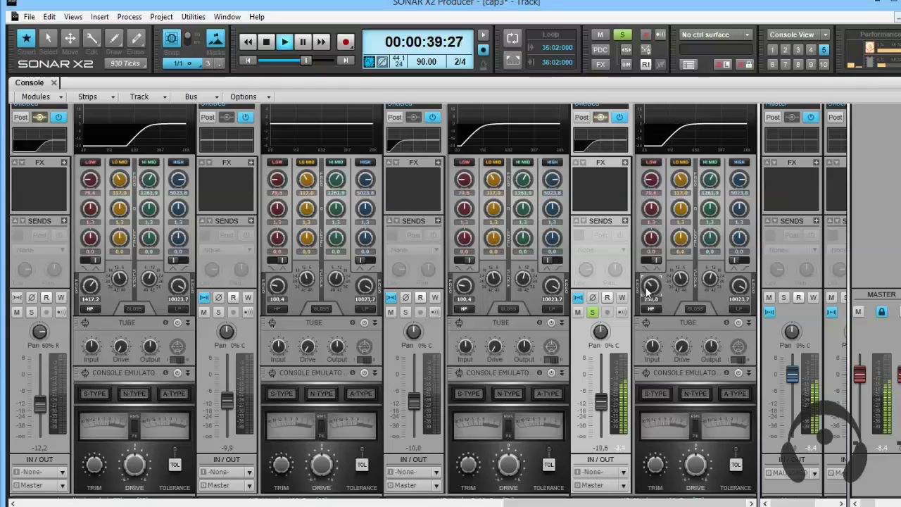
scroll(649, 285, down, 2)
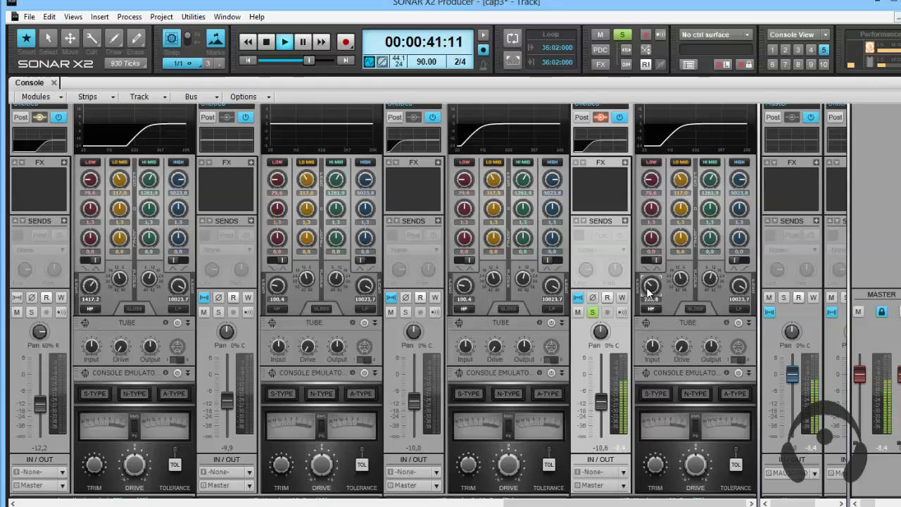
click(594, 312)
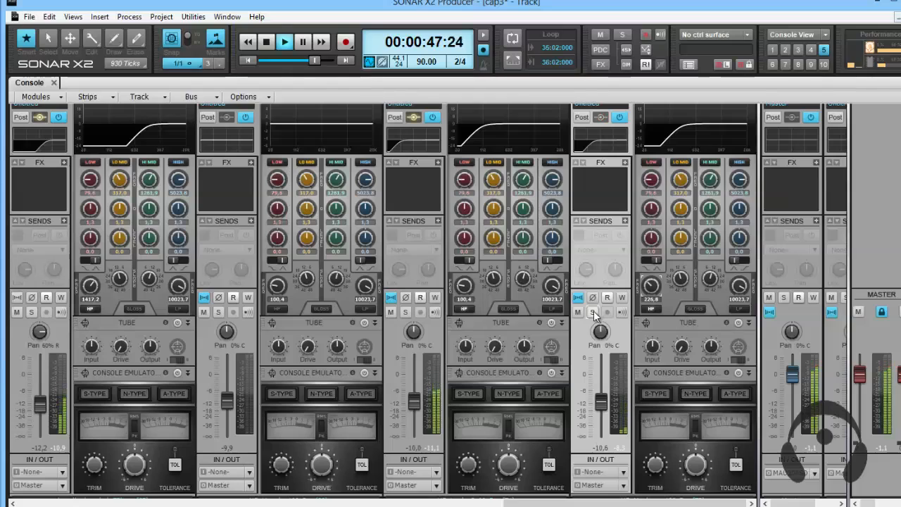
key(space)
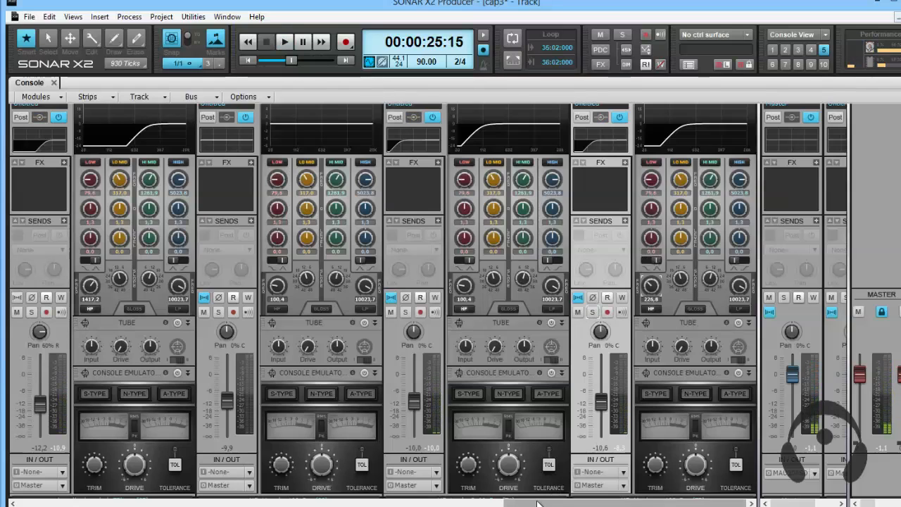
In the Violao nylon track's EQ, raise the low-mid band's frequency and set its gain to 1.3 dB.
drag(537, 502, 47, 502)
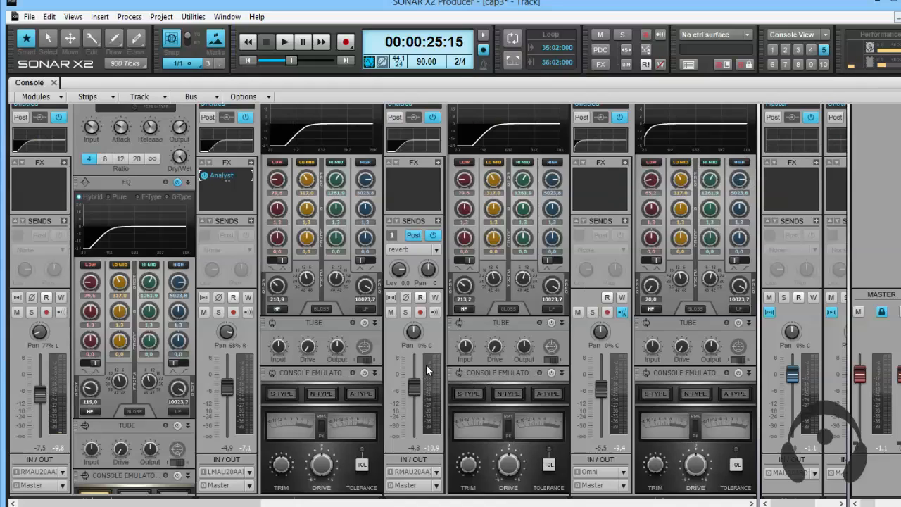
scroll(425, 364, up, 3)
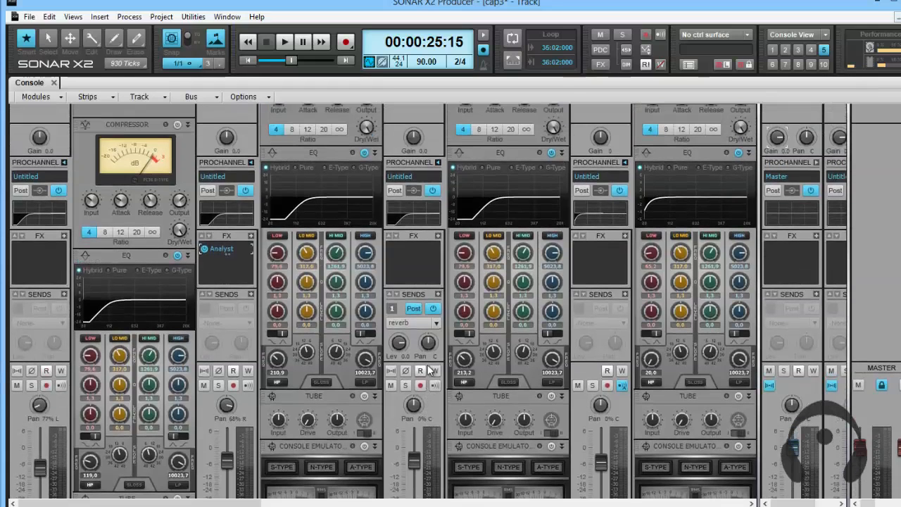
scroll(349, 332, down, 2)
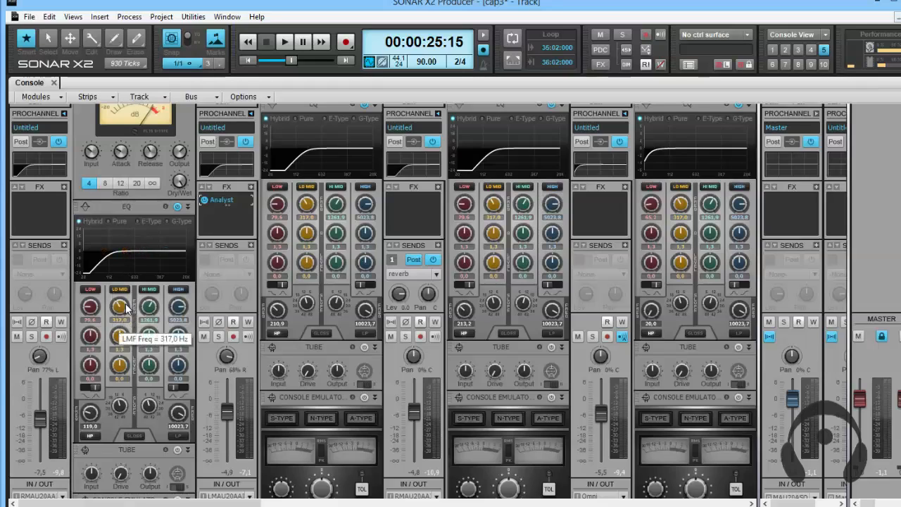
scroll(120, 306, down, 1)
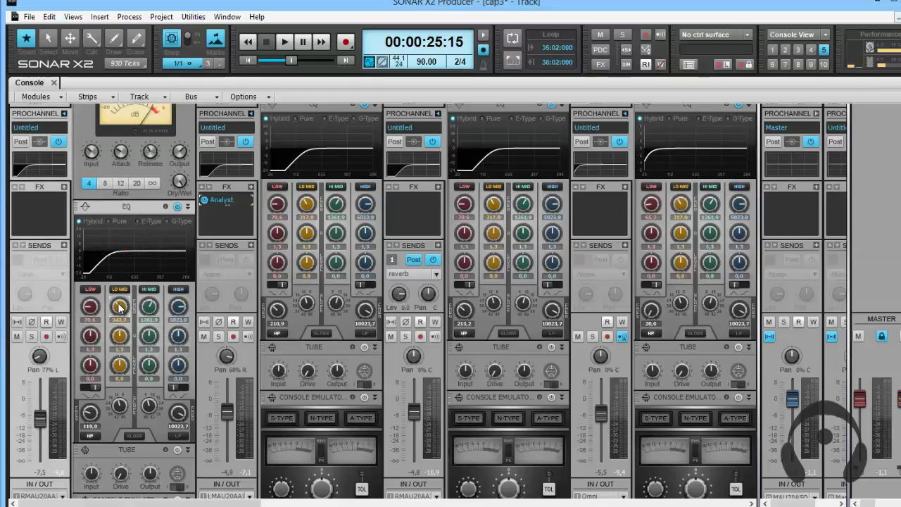
drag(118, 304, 118, 300)
mouse_move(119, 334)
drag(122, 367, 118, 365)
Cycle Violao nylon's EQ through the Pure, G-Type and E-Type modes and return it to Hybrid.
click(108, 220)
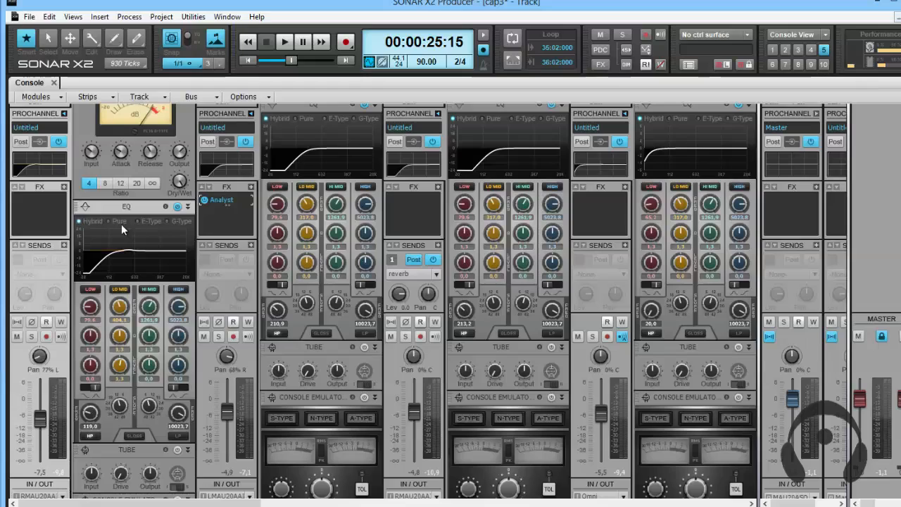
click(167, 221)
click(143, 221)
click(169, 221)
click(91, 220)
Boost Violao nylon's low-mid band to 11.3 dB, sweep its frequency and set its Q to 1.0.
drag(115, 308, 121, 364)
scroll(121, 364, up, 8)
scroll(121, 337, up, 2)
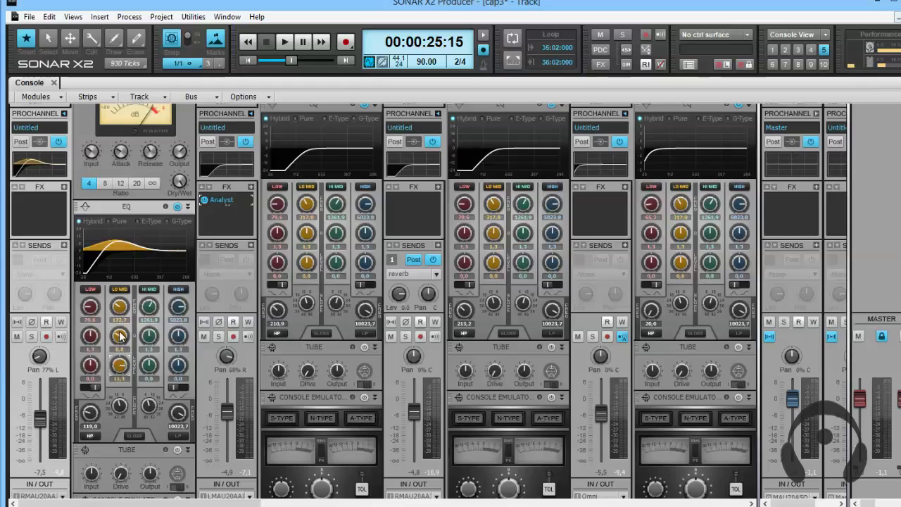
scroll(119, 308, up, 5)
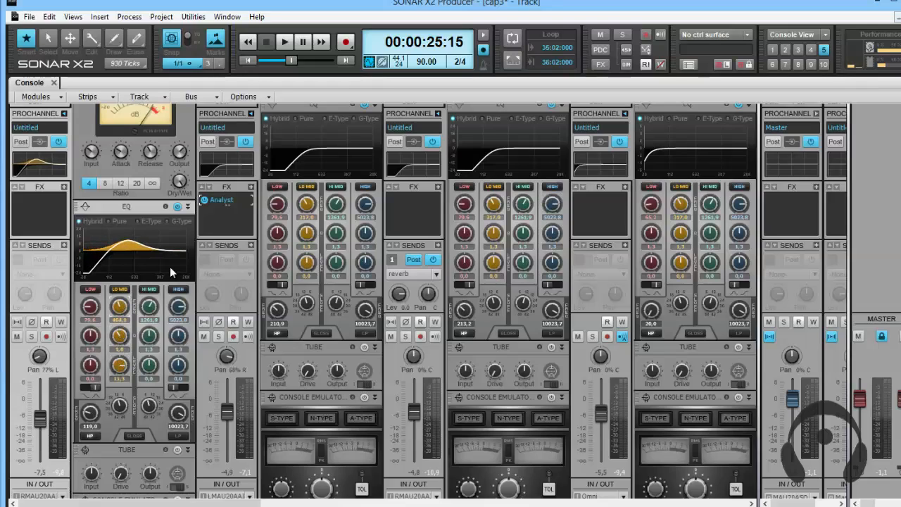
Compare the boosted low-mid curve in G-Type, E-Type and Pure modes, and switch back to Hybrid.
click(167, 221)
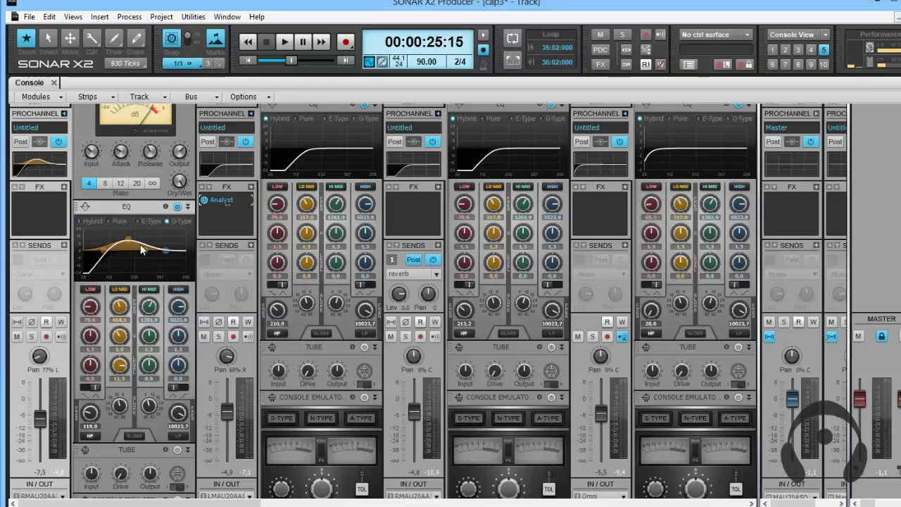
click(147, 223)
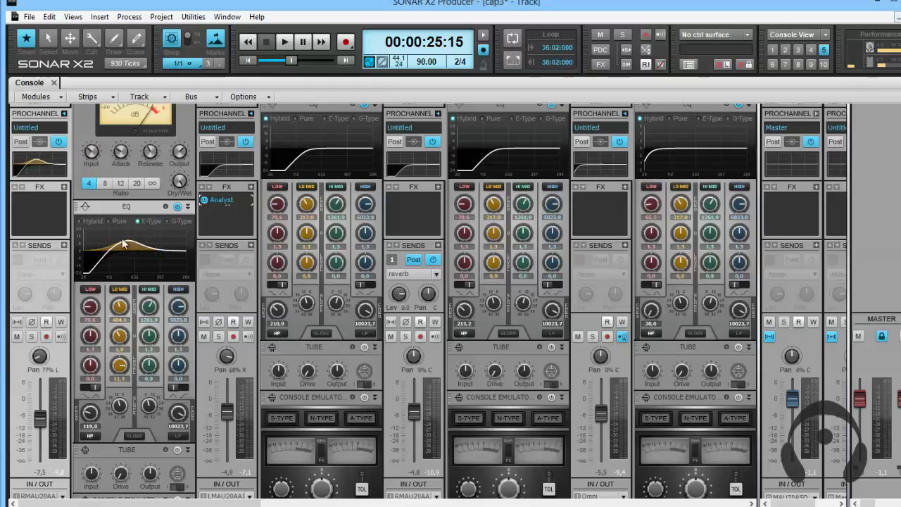
click(115, 220)
click(85, 221)
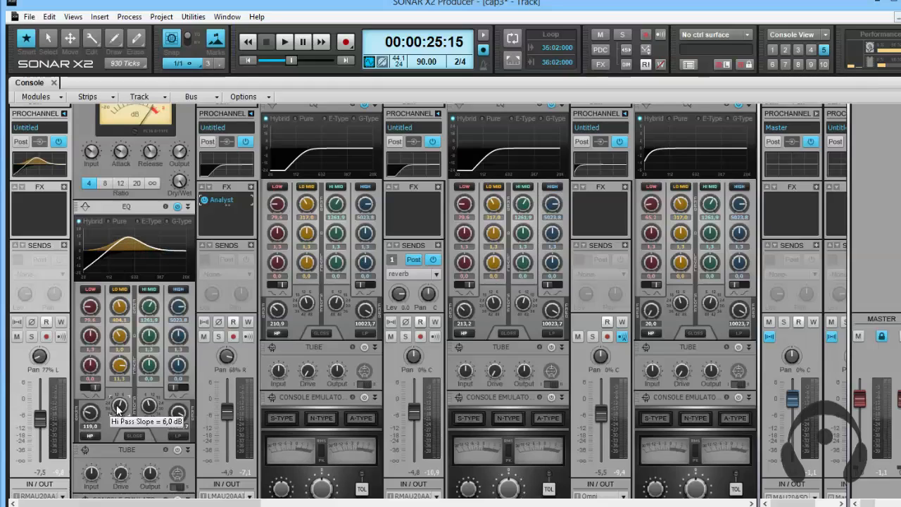
Steepen Violao nylon's high-pass slope and reduce its low-mid band to 254.7 Hz with 0.7 dB gain.
scroll(117, 406, up, 4)
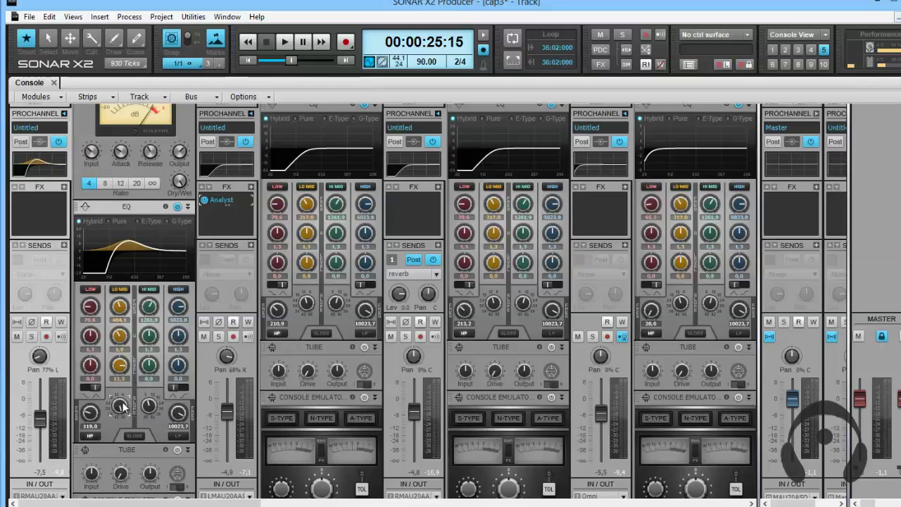
scroll(119, 408, down, 5)
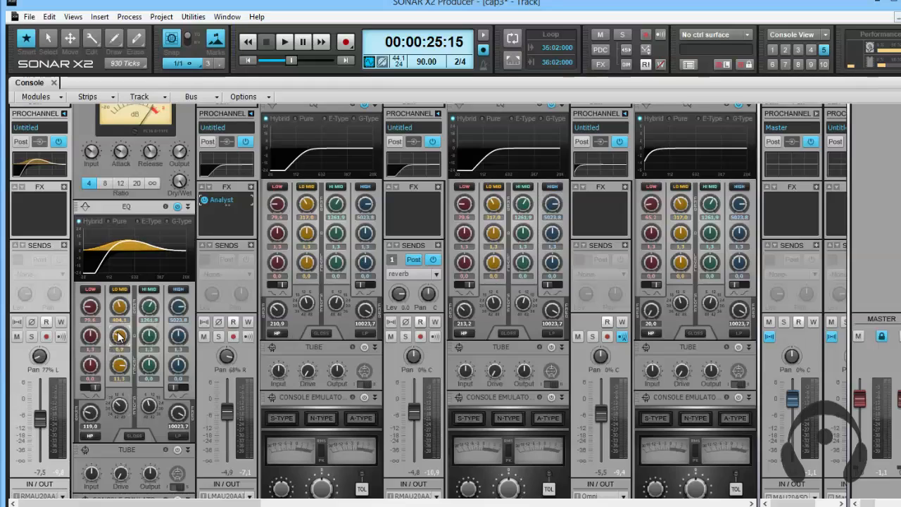
scroll(118, 307, down, 5)
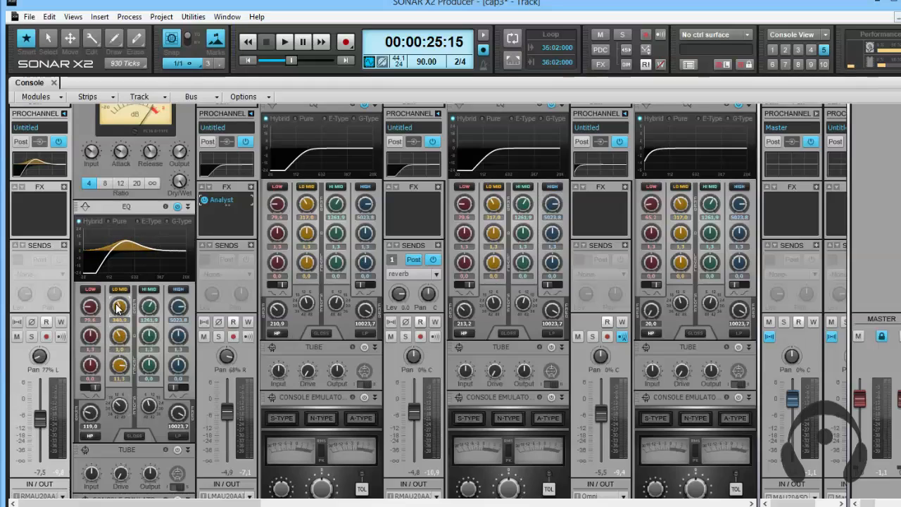
scroll(117, 373, down, 8)
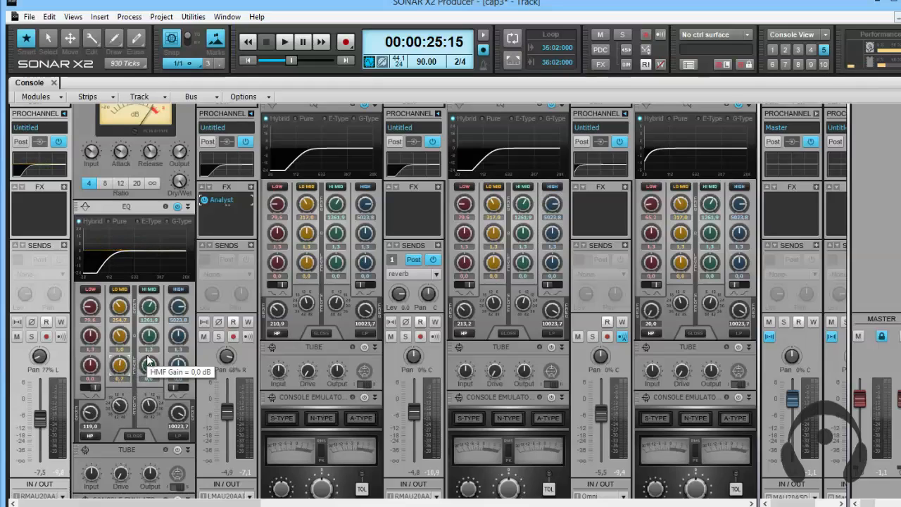
Solo Violao nylon during playback and raise its low-mid band at 548.4 Hz and hi-mid band at 2931.1 Hz on the EQ curve.
key(space)
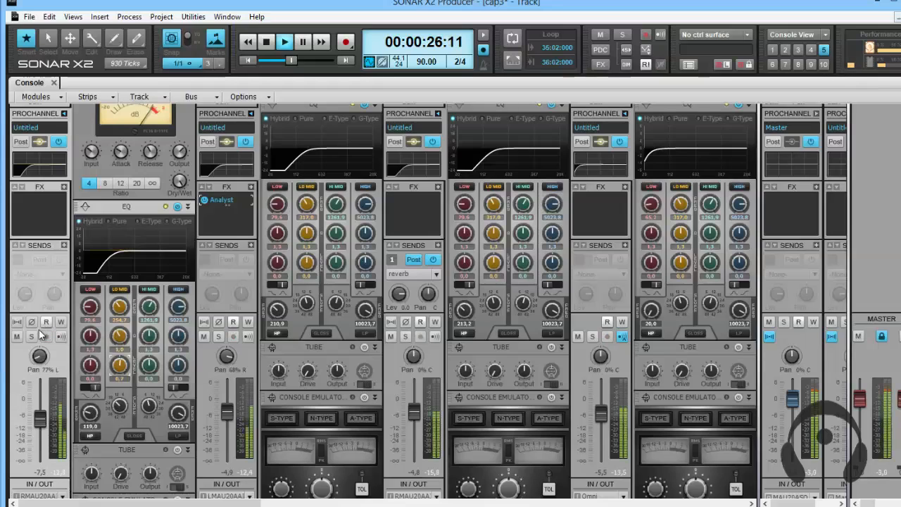
click(31, 336)
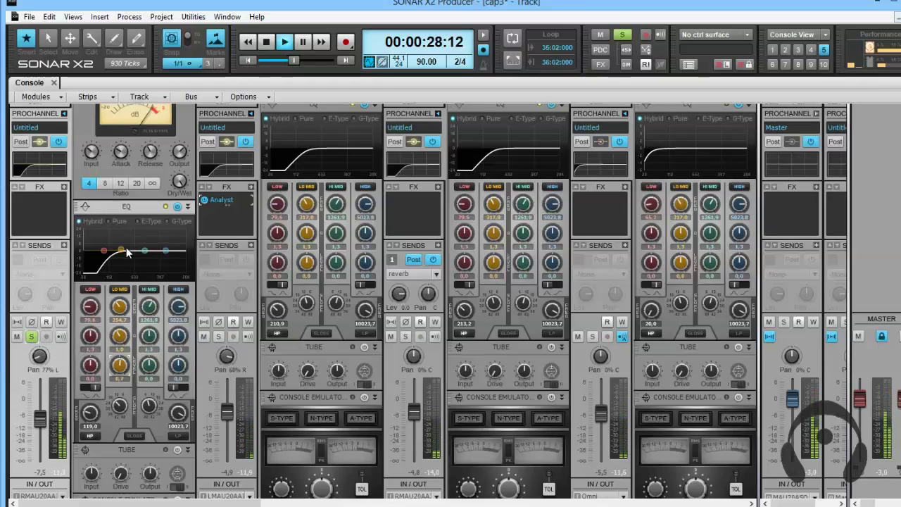
drag(121, 251, 124, 247)
mouse_move(123, 252)
mouse_down()
mouse_move(131, 243)
mouse_move(123, 255)
mouse_move(120, 245)
mouse_move(125, 254)
mouse_up()
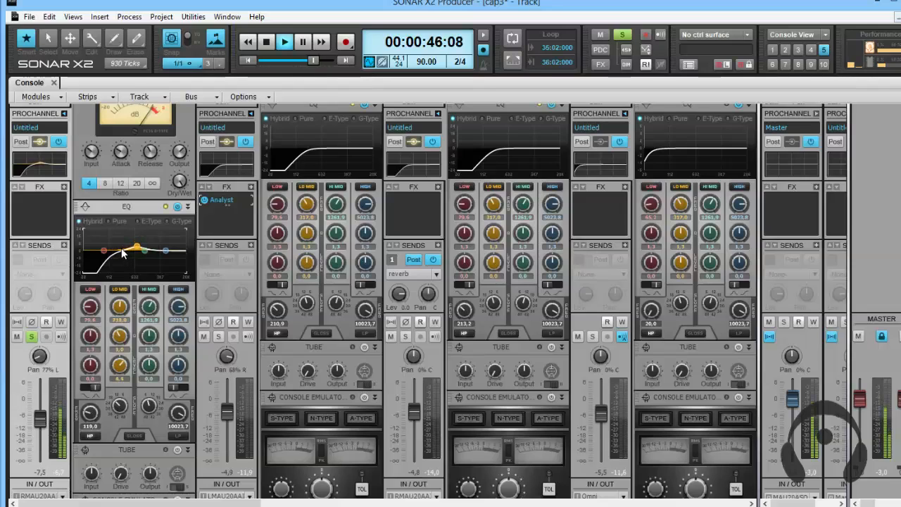
drag(121, 253, 158, 246)
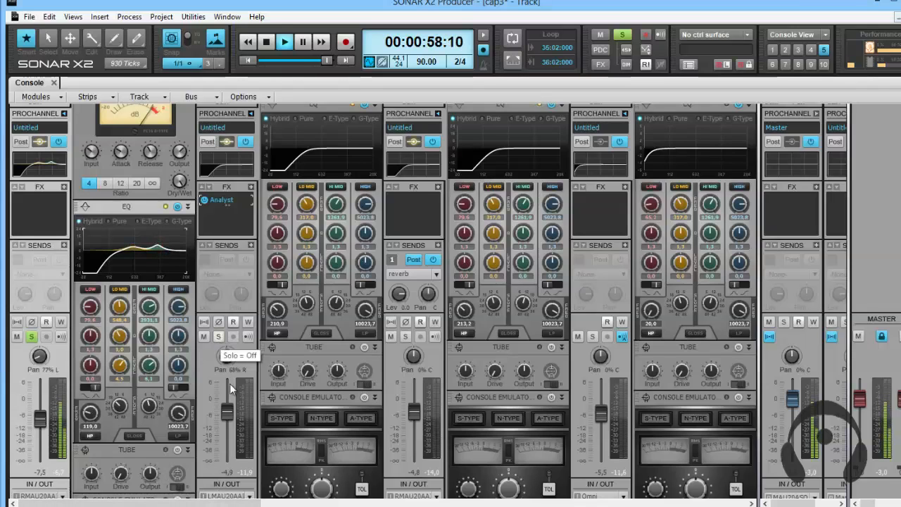
Solo the cavaco base track together with Violao nylon while the song plays.
scroll(252, 431, down, 3)
scroll(251, 435, up, 2)
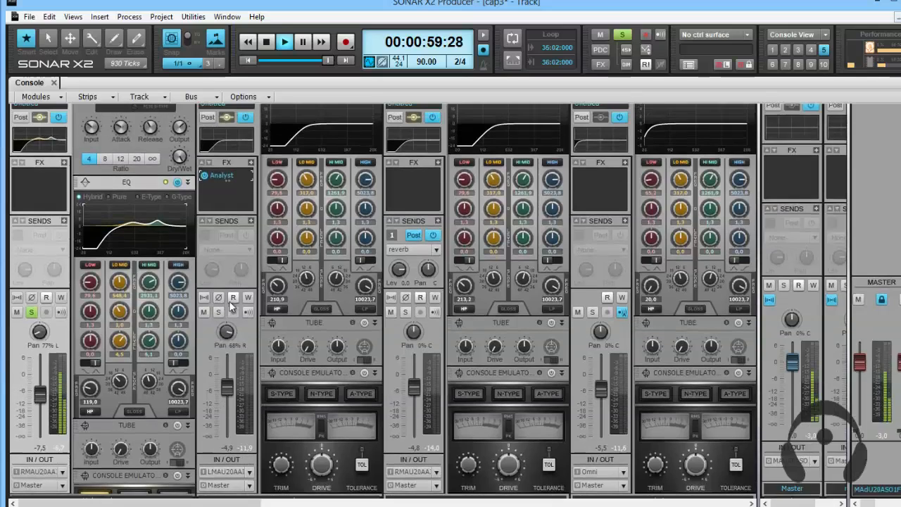
click(219, 311)
scroll(237, 385, up, 1)
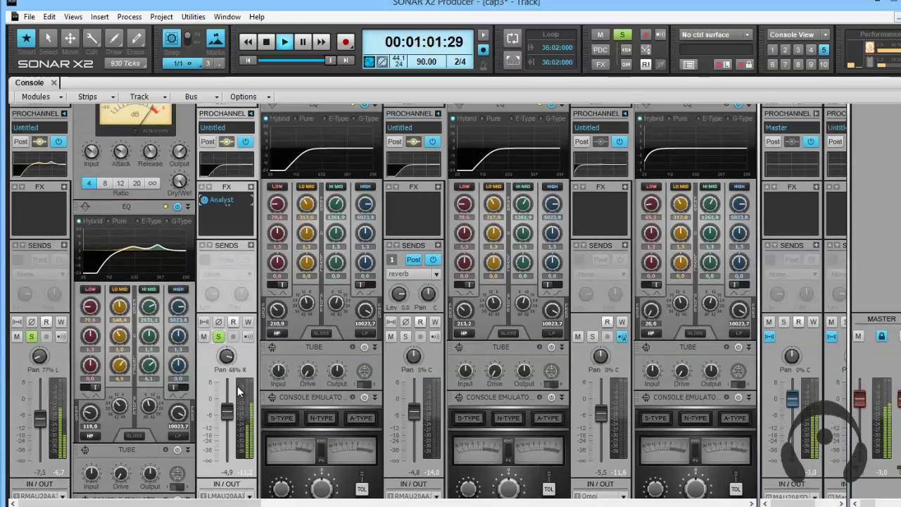
scroll(237, 386, up, 2)
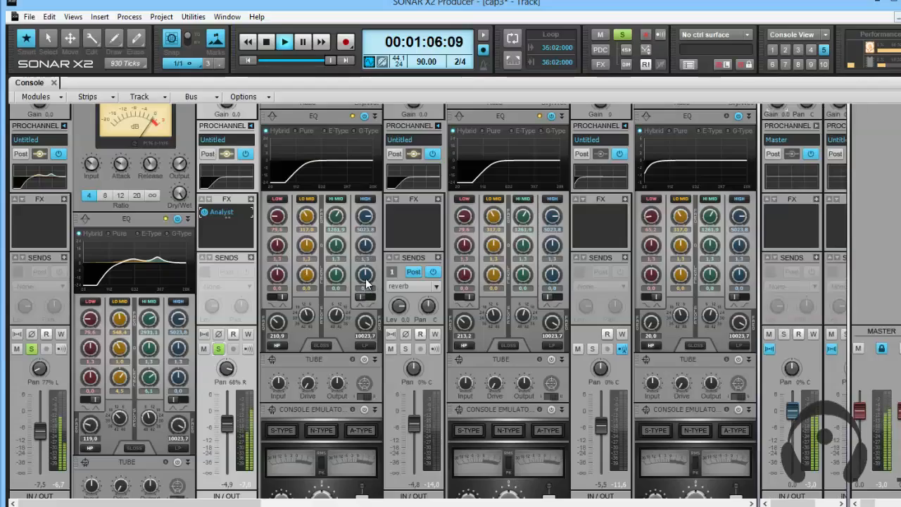
Set cavaco base's high EQ band to 5.5 dB gain, Q 0.9 and 3940.6 Hz while listening.
scroll(367, 276, up, 5)
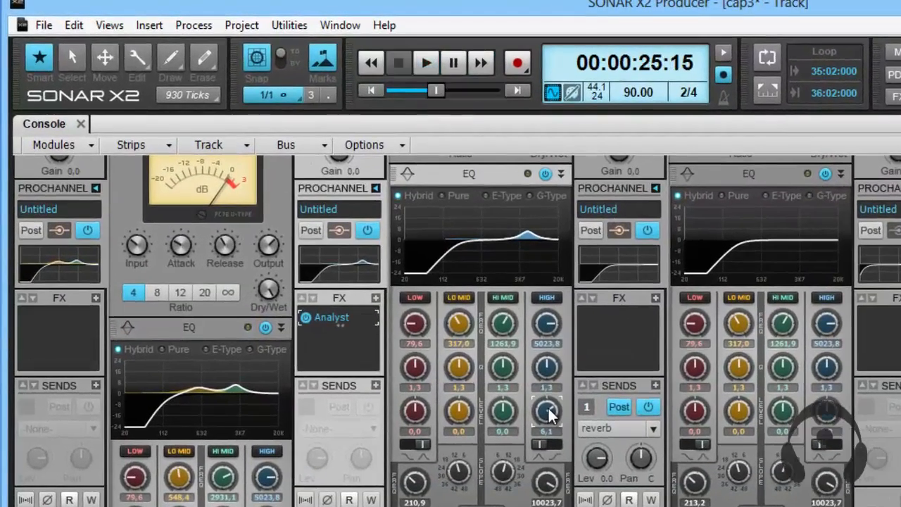
scroll(460, 349, up, 4)
scroll(543, 414, up, 3)
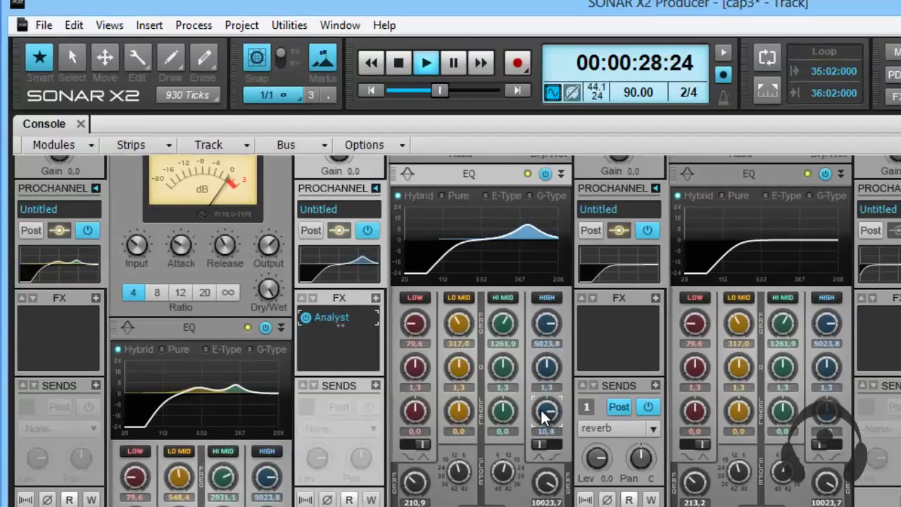
scroll(545, 412, down, 4)
scroll(547, 377, down, 4)
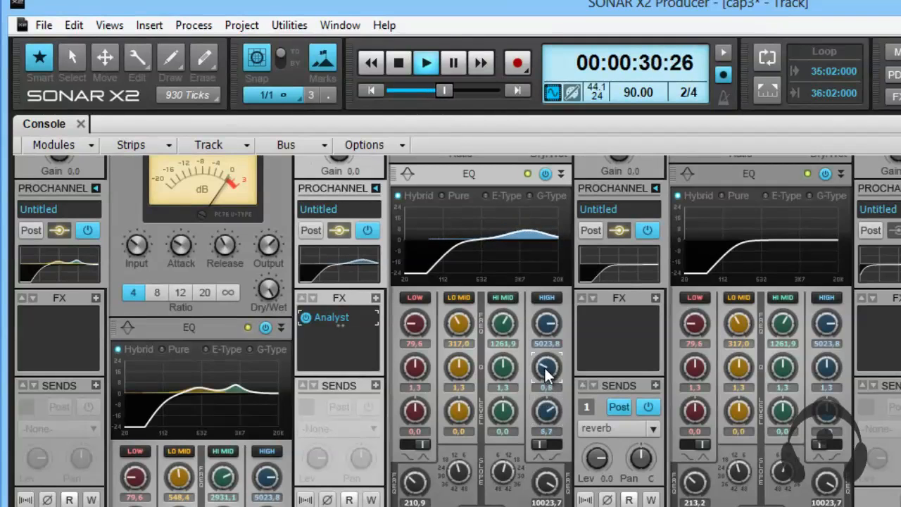
scroll(546, 414, down, 2)
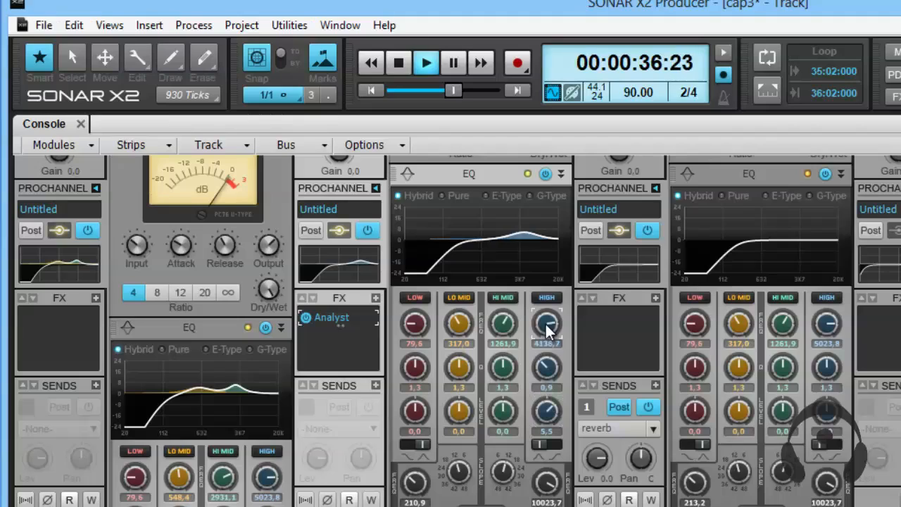
scroll(547, 327, down, 4)
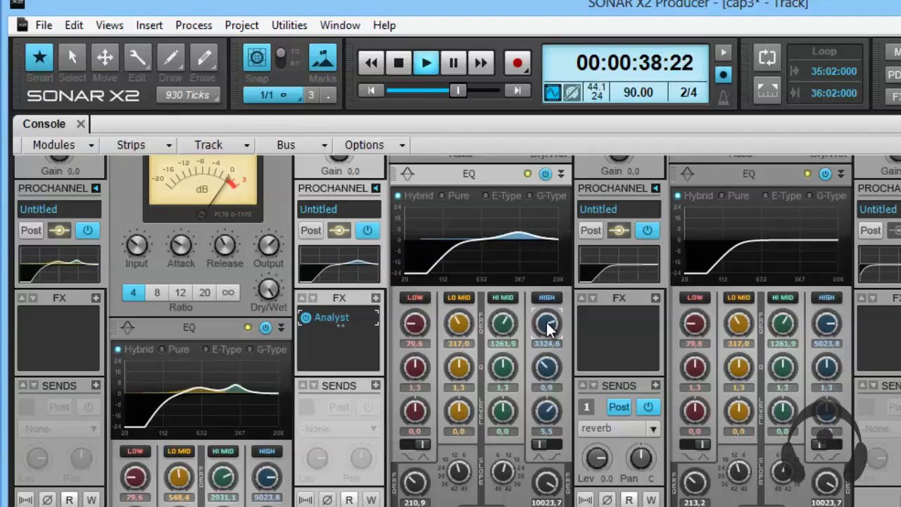
scroll(547, 325, up, 2)
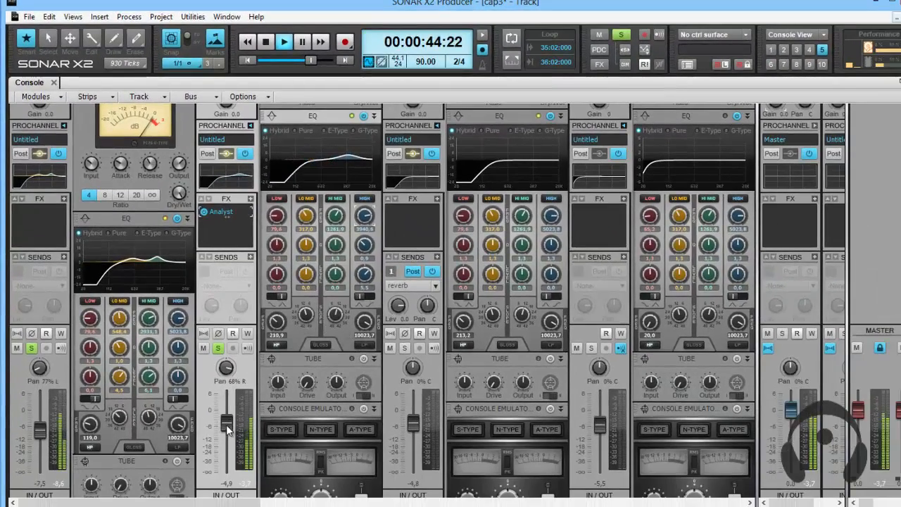
Solo the cavaco track, stop playback and copy cavaco base's EQ settings onto it.
click(405, 347)
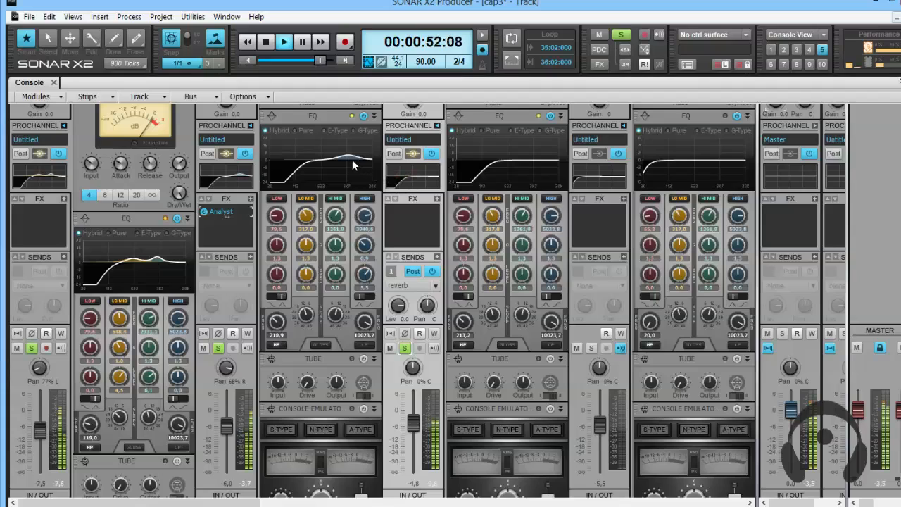
key(space)
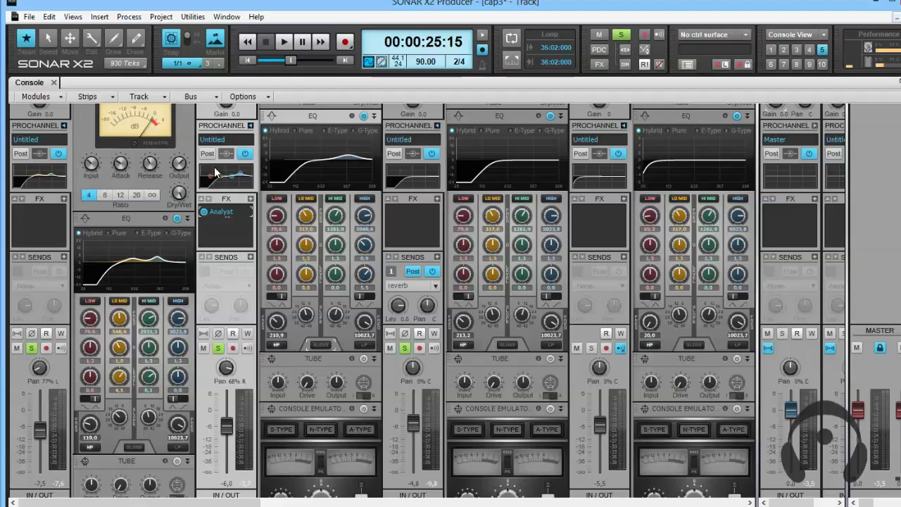
drag(237, 174, 410, 170)
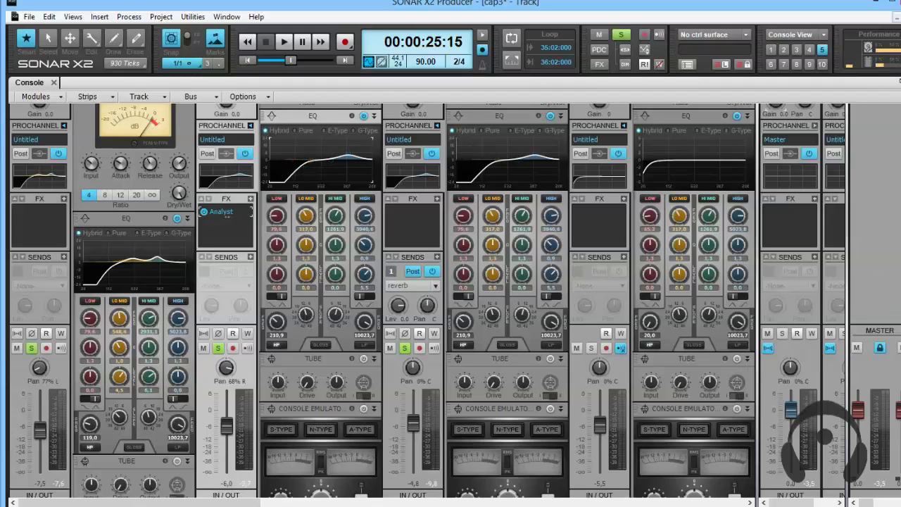
Select only the cavaco base and cavaco tracks and set the hi-mid EQ gain of both to 4.6 dB.
scroll(735, 384, down, 3)
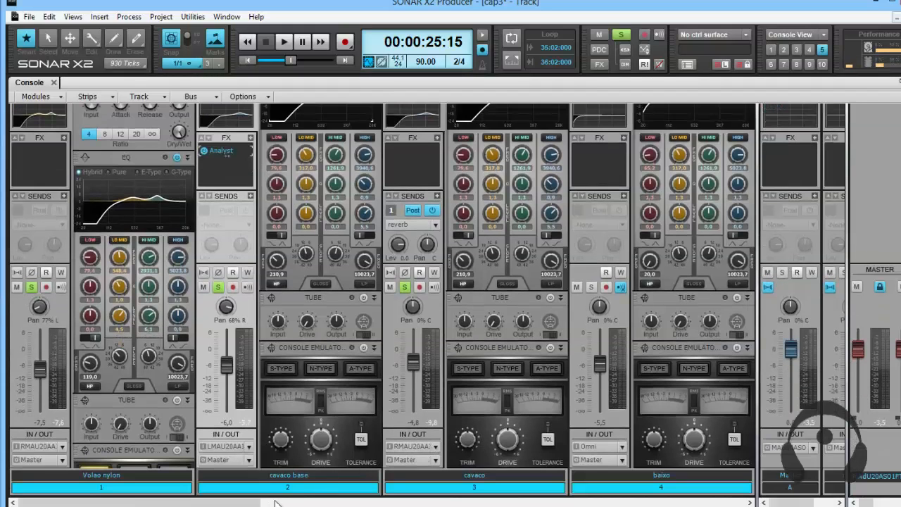
click(308, 487)
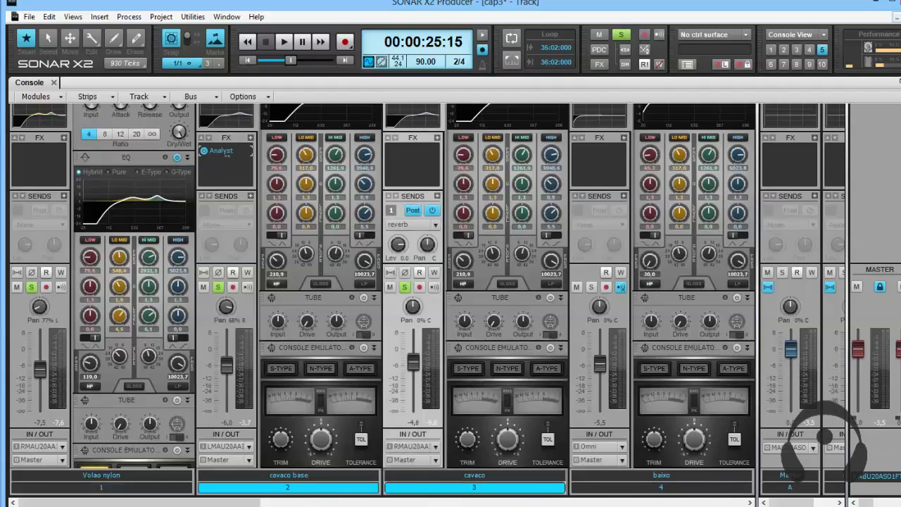
scroll(356, 315, up, 5)
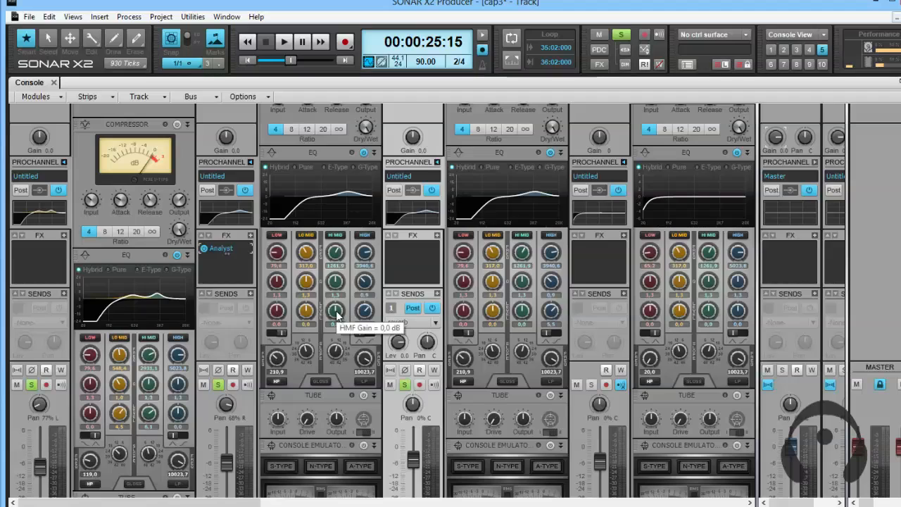
scroll(337, 315, up, 2)
scroll(337, 315, up, 5)
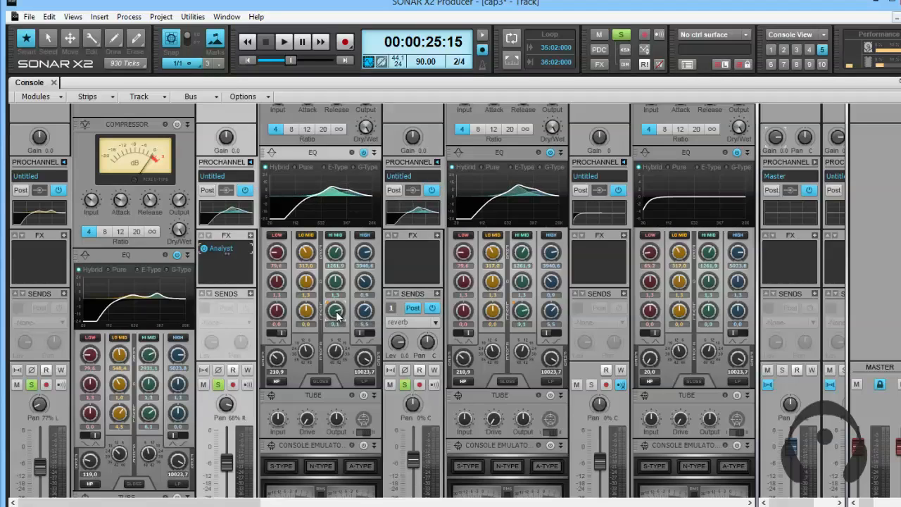
scroll(337, 315, up, 3)
scroll(337, 314, down, 2)
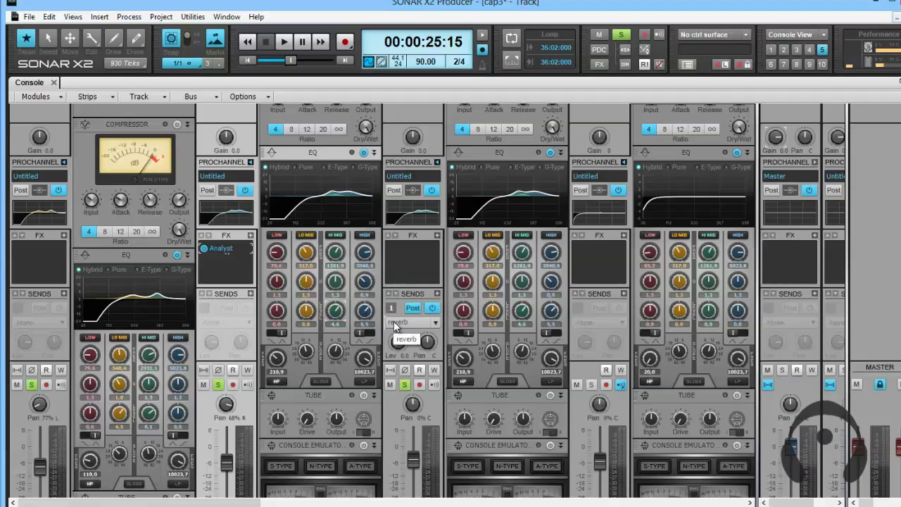
Play the song and add the baixo track to the soloed tracks.
scroll(535, 255, down, 1)
scroll(533, 249, down, 3)
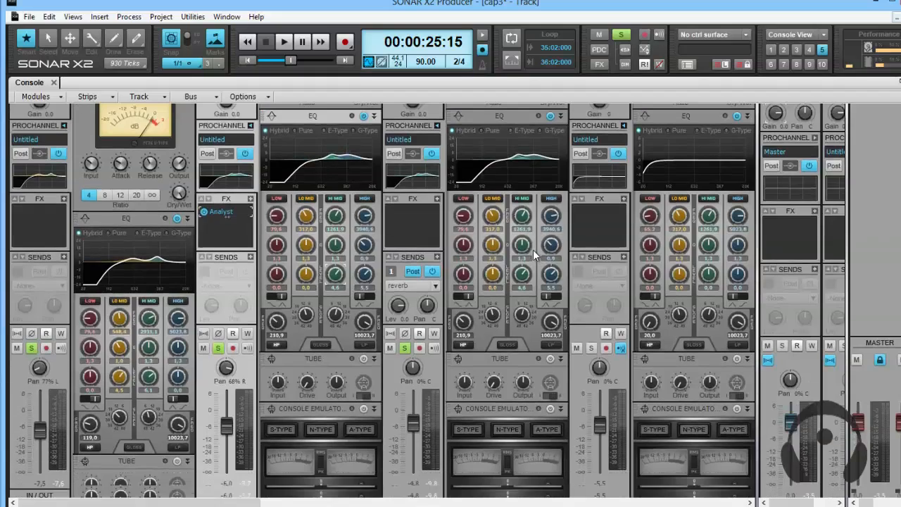
key(space)
scroll(525, 254, down, 1)
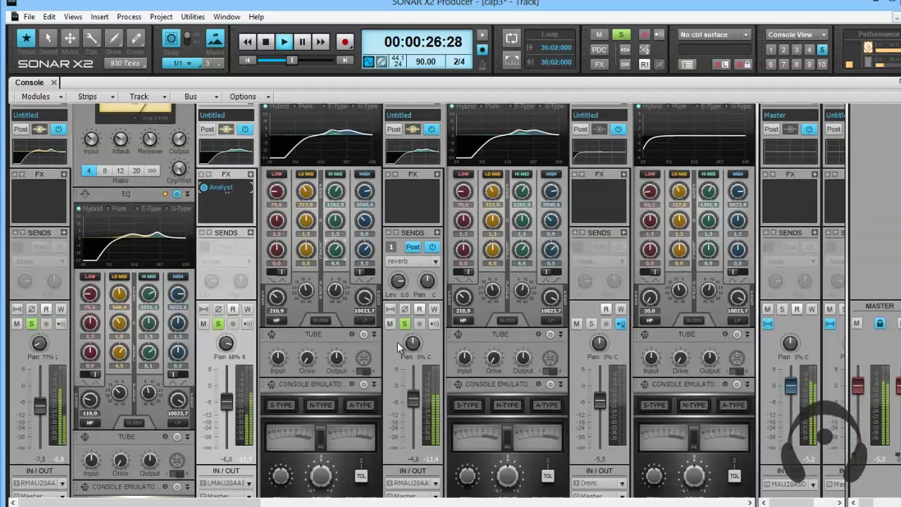
click(593, 324)
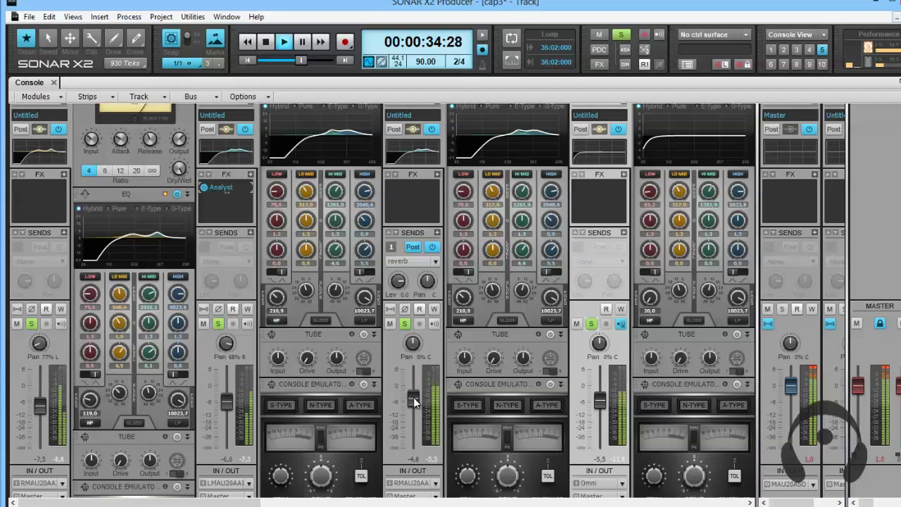
Lower the cavaco track's fader to -INF and cavaco base's fader to -6.8 dB.
mouse_move(413, 398)
mouse_down()
mouse_move(412, 422)
mouse_move(408, 400)
mouse_up()
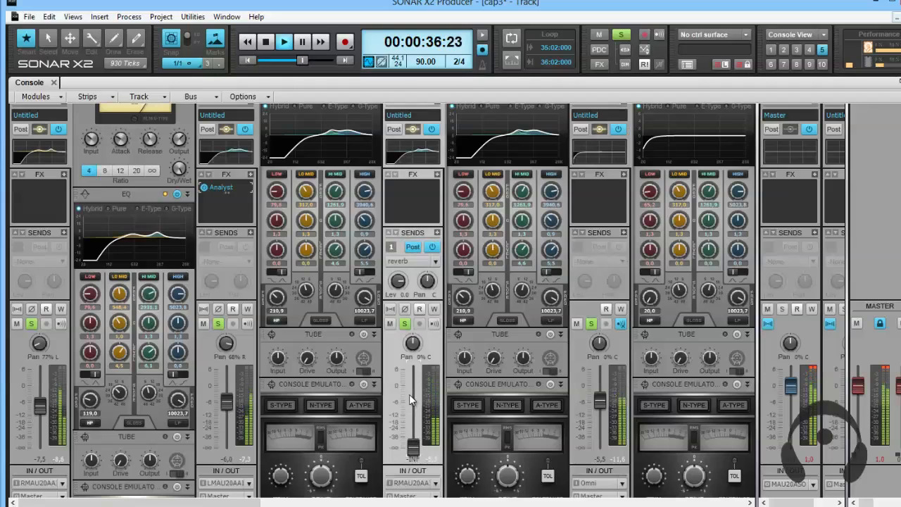
drag(225, 404, 226, 408)
drag(38, 404, 38, 405)
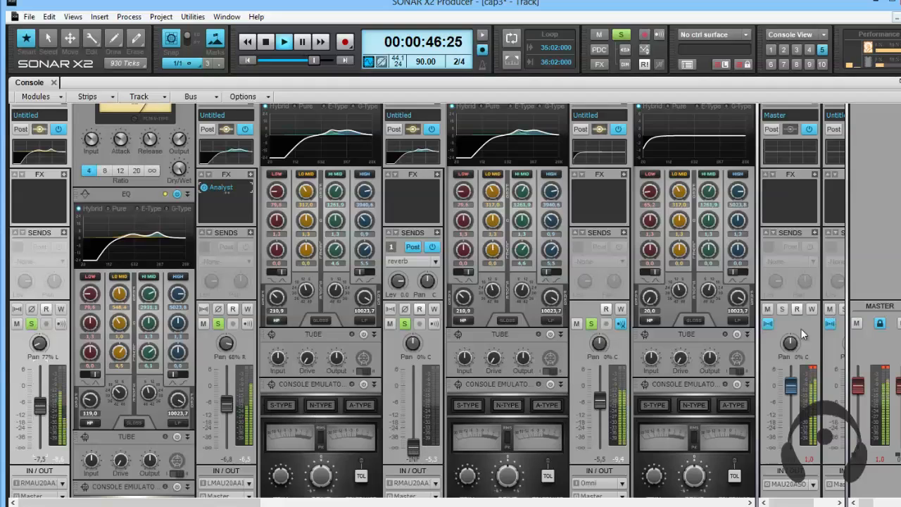
Reset the Master bus clip indicator, set the Violao nylon fader to -8.9, cavaco base to -8.4 and baixo to -5.8 dB, and stop playback.
click(814, 373)
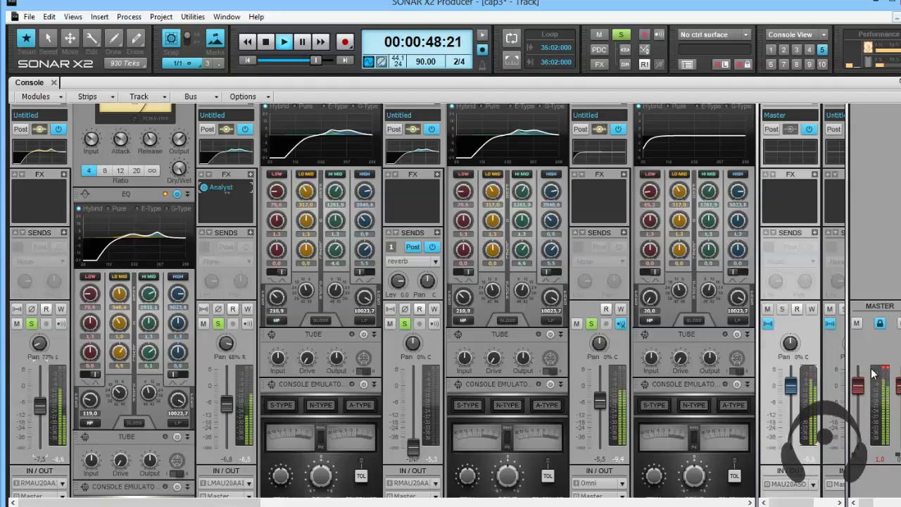
drag(39, 406, 38, 409)
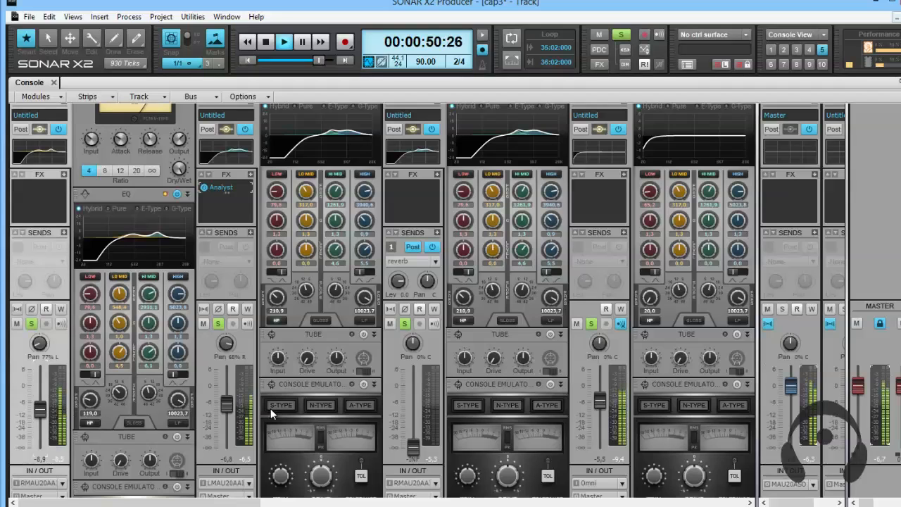
drag(228, 401, 227, 405)
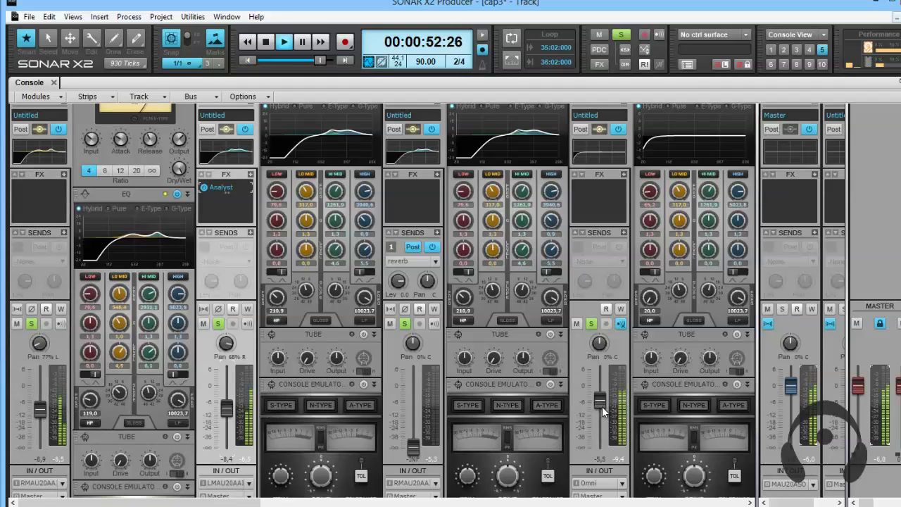
drag(597, 401, 594, 402)
key(space)
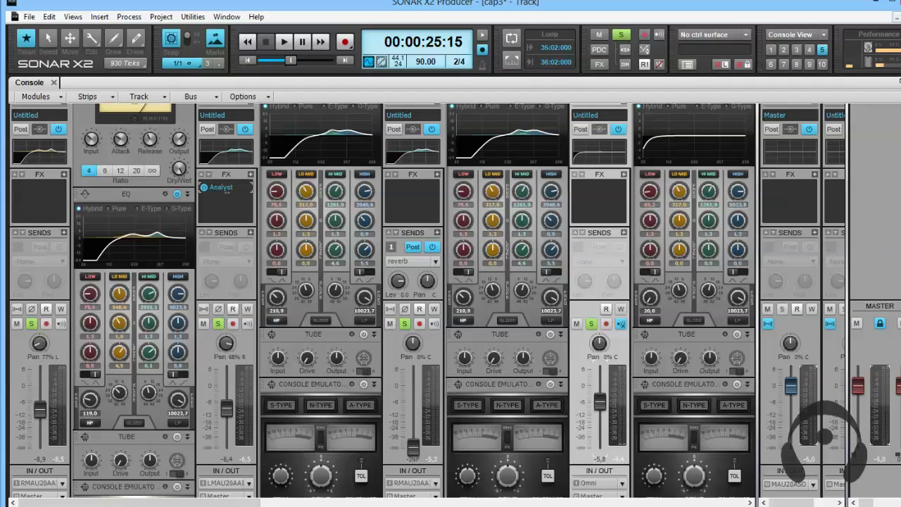
scroll(450, 303, up, 2)
scroll(450, 302, down, 1)
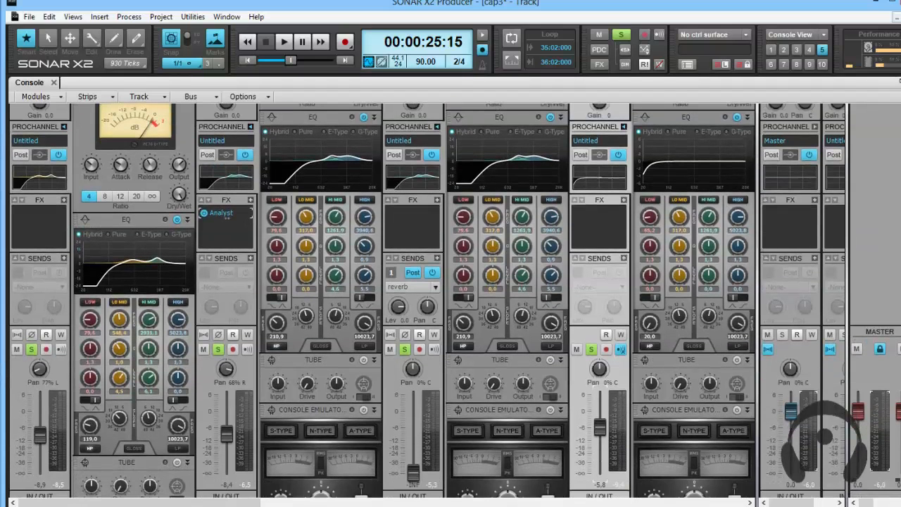
Play the song and shape baixo's lo-mid EQ band to a 2.7 dB boost at 140.3 Hz.
key(space)
mouse_move(686, 162)
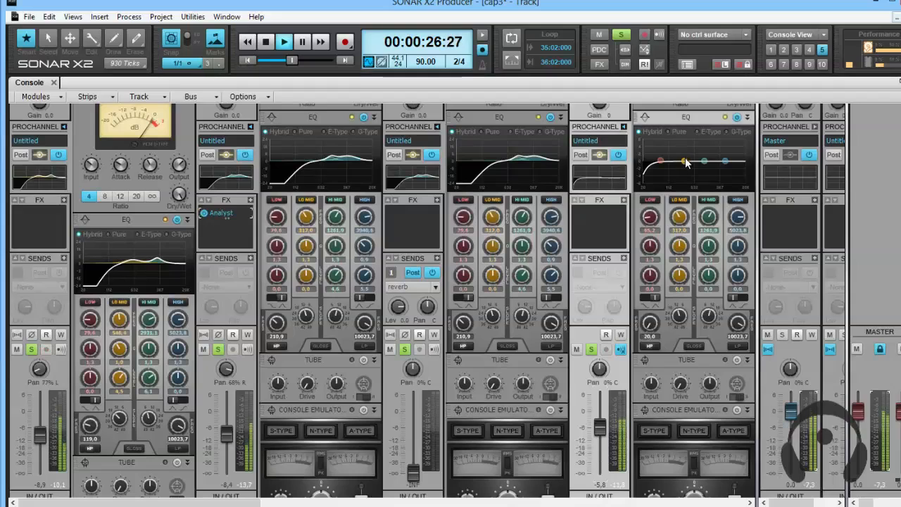
mouse_move(681, 157)
mouse_down()
mouse_move(662, 143)
mouse_move(656, 150)
mouse_move(672, 151)
mouse_up()
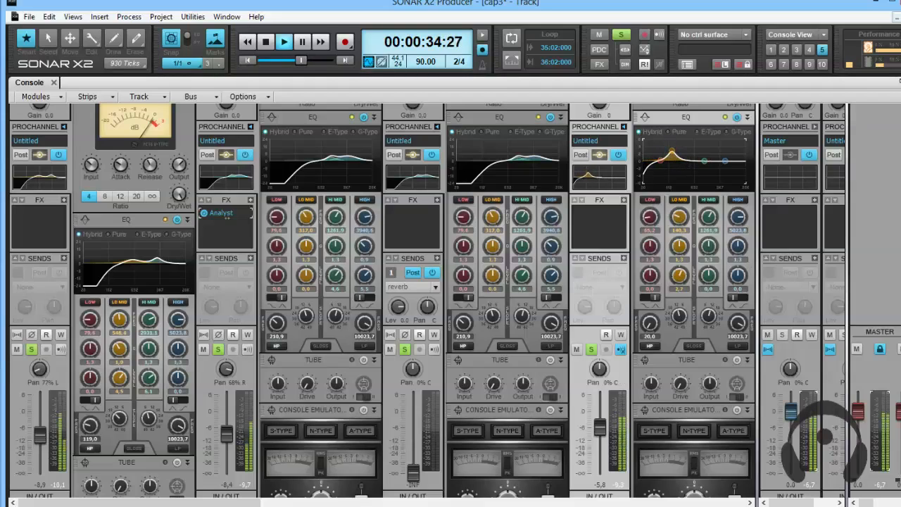
Add the pandeiro track to the soloed tracks and raise its fader to -8.9 dB.
scroll(814, 450, down, 2)
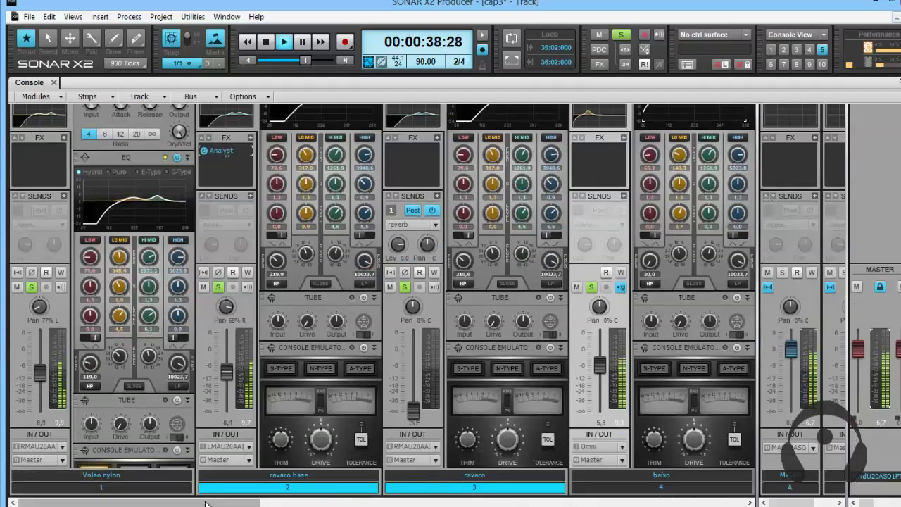
drag(210, 503, 299, 503)
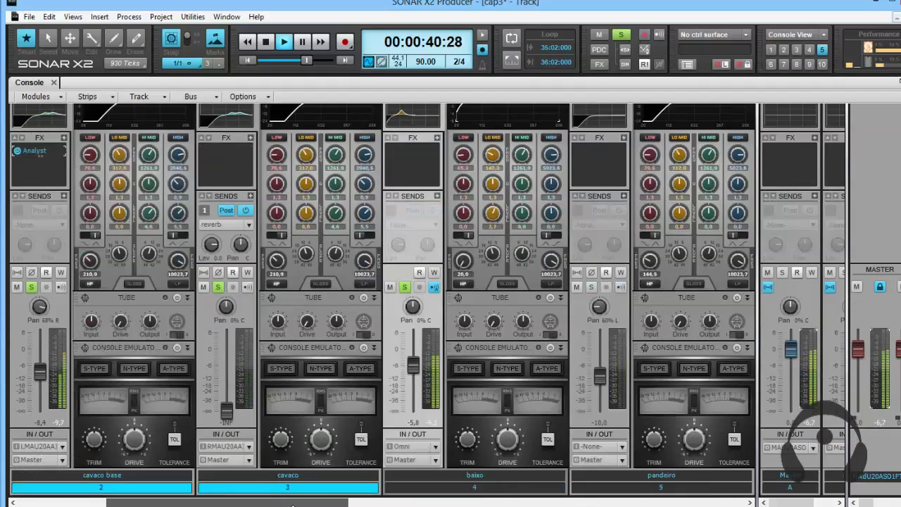
click(591, 287)
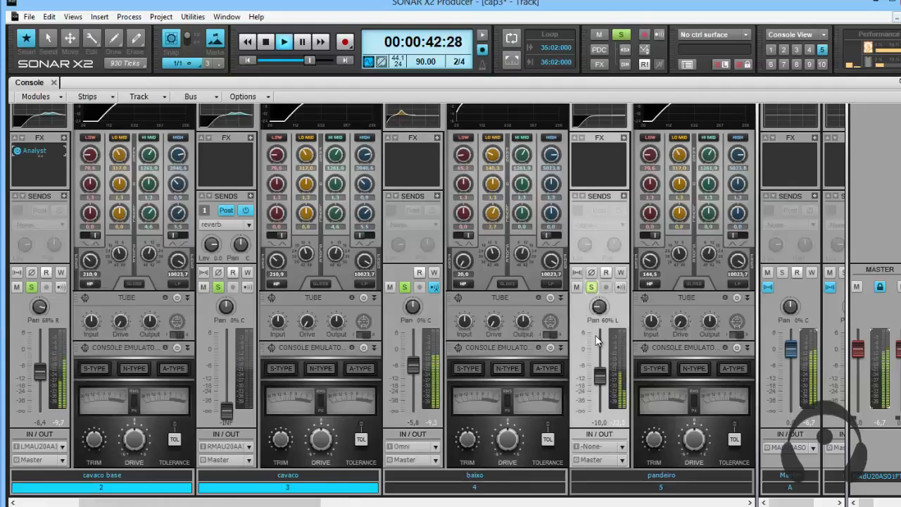
drag(599, 380, 601, 376)
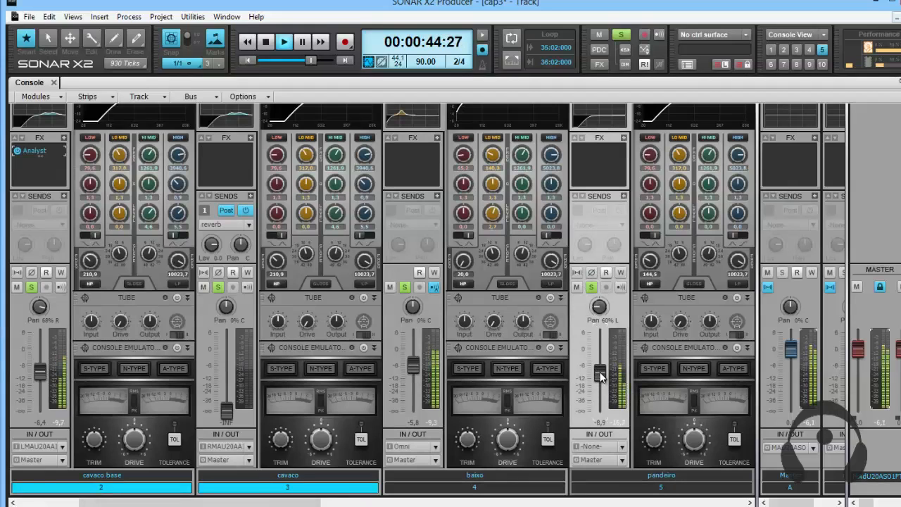
Move the Analyst effect from cavaco base to pandeiro, open it and place its window clear of pandeiro's EQ.
scroll(40, 254, up, 3)
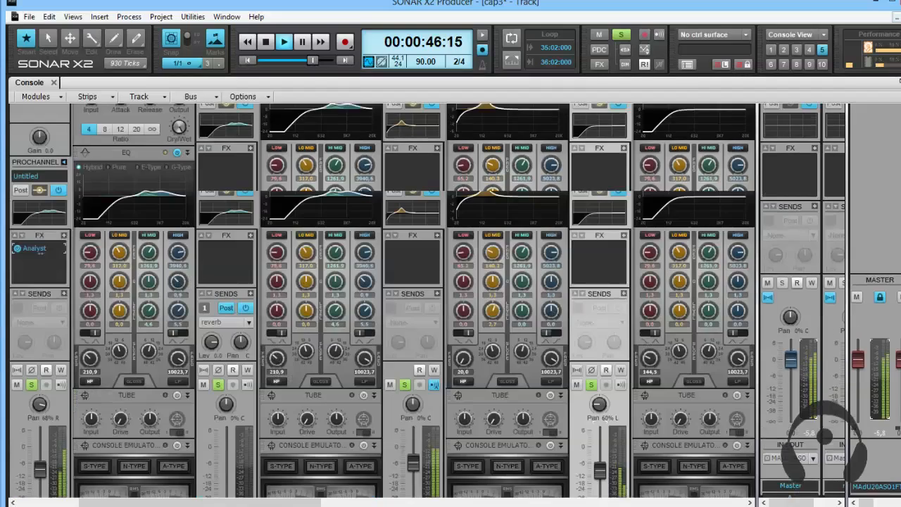
scroll(450, 301, down, 1)
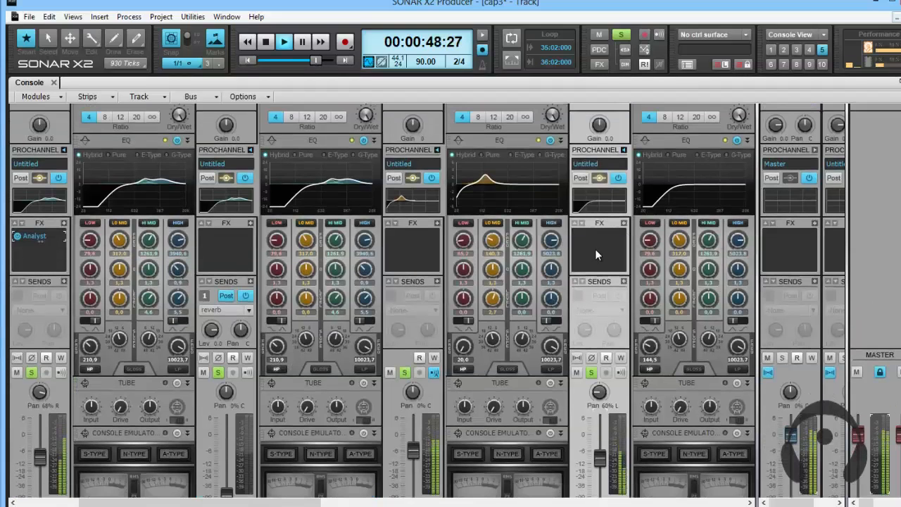
drag(481, 239, 599, 236)
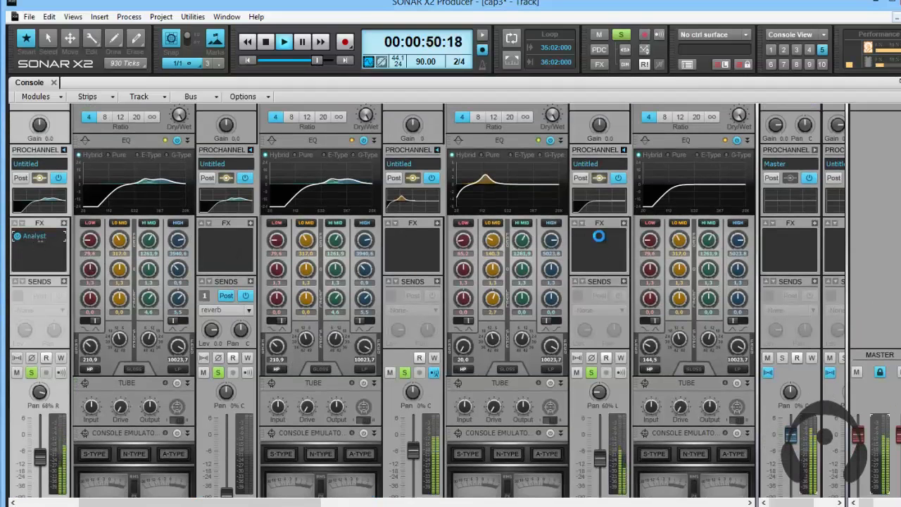
double_click(599, 240)
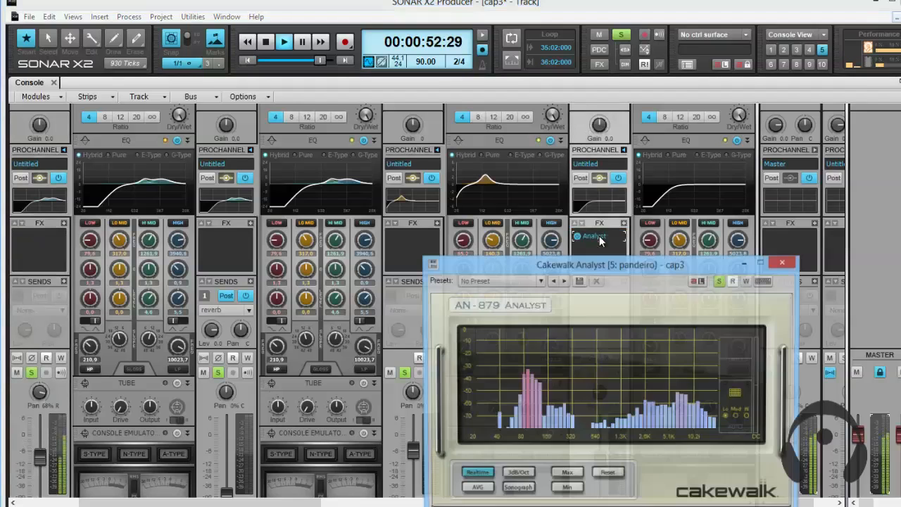
drag(571, 261, 318, 211)
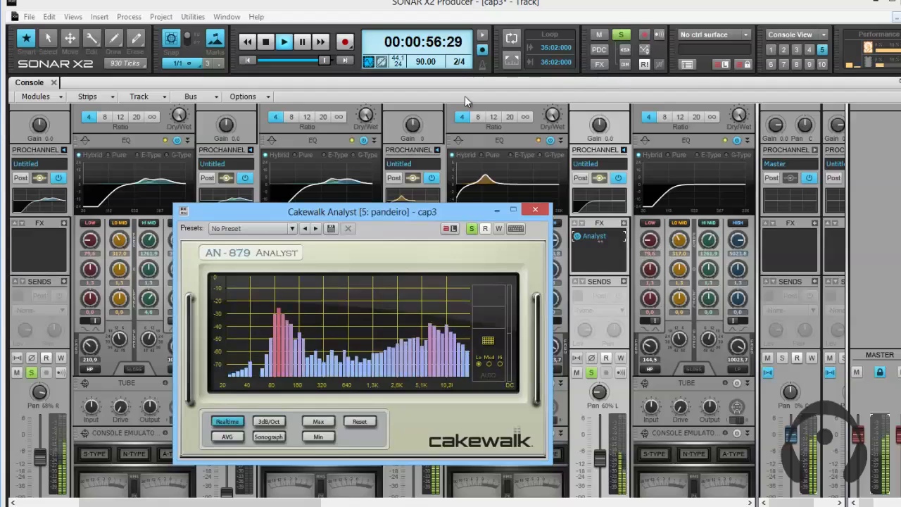
drag(458, 212, 424, 214)
drag(412, 164, 422, 156)
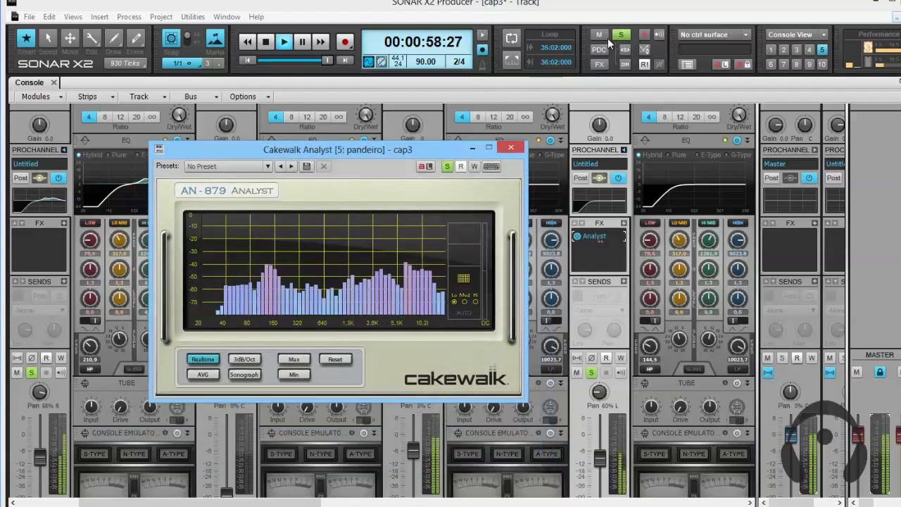
Solo only the pandeiro track and restart playback to examine its spectrum in the Analyst.
click(590, 371)
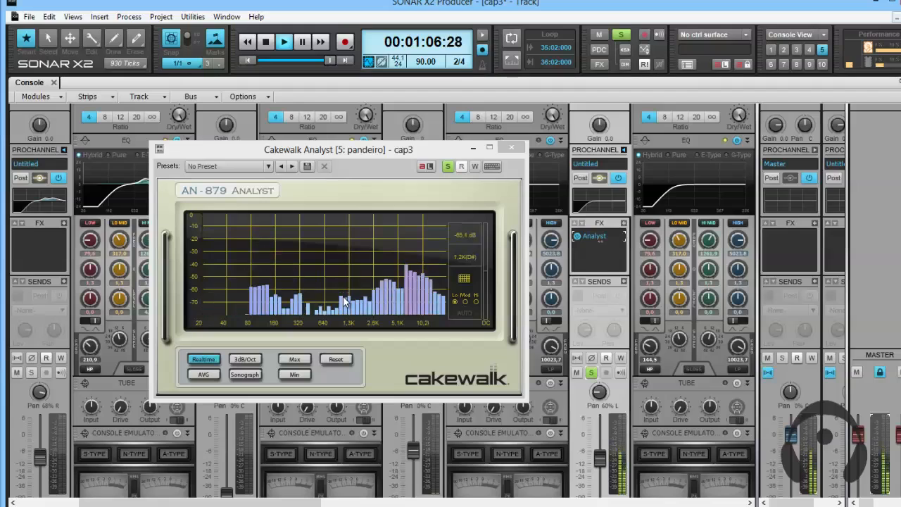
key(space)
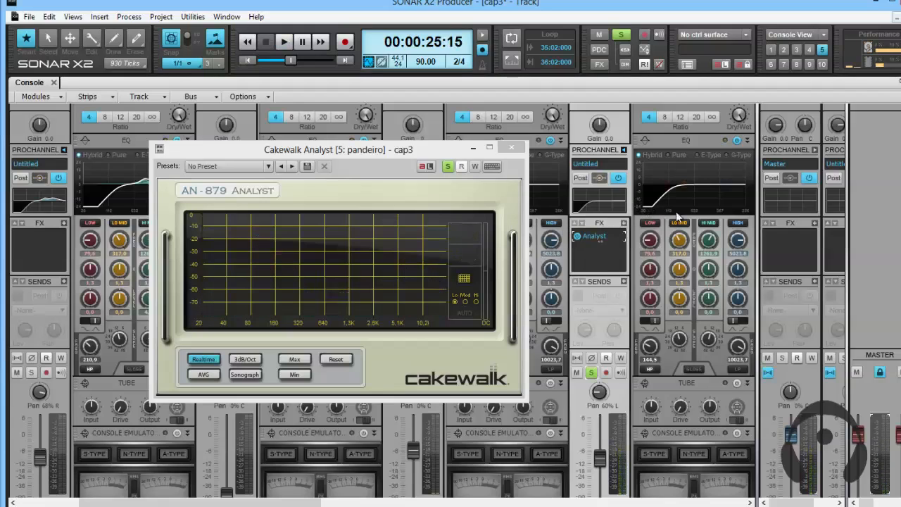
key(space)
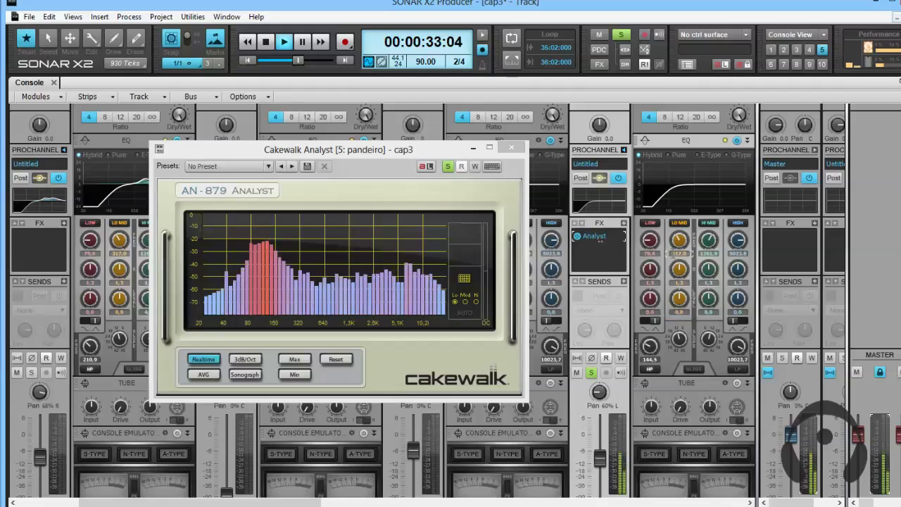
Set both the lo-mid and low band frequencies of pandeiro's EQ to 80 Hz.
double_click(674, 254)
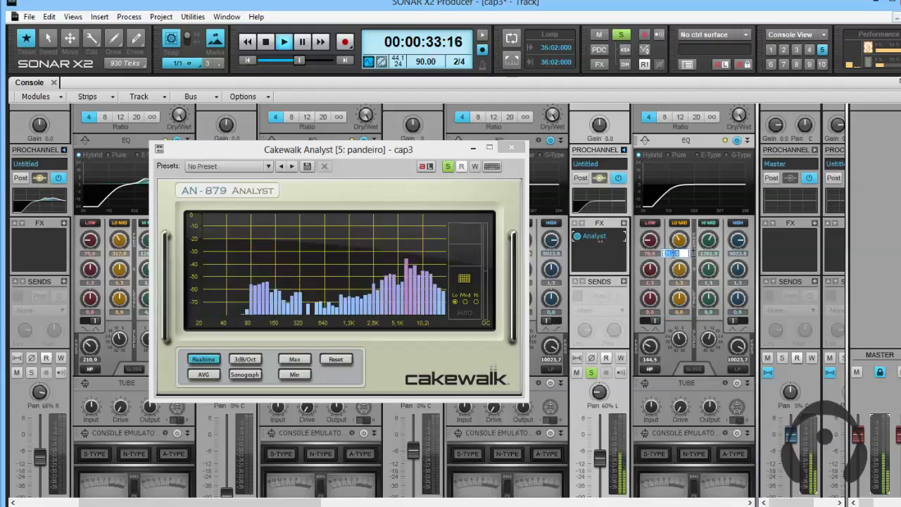
double_click(652, 252)
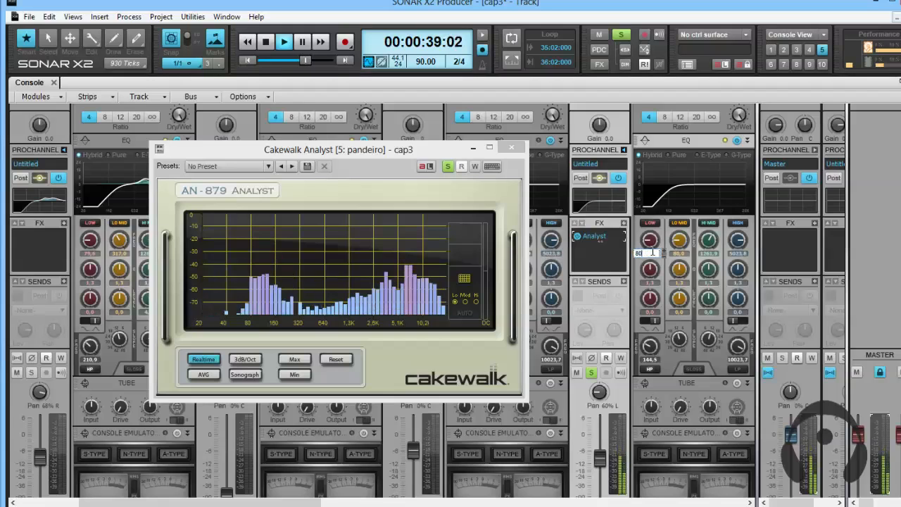
key(Return)
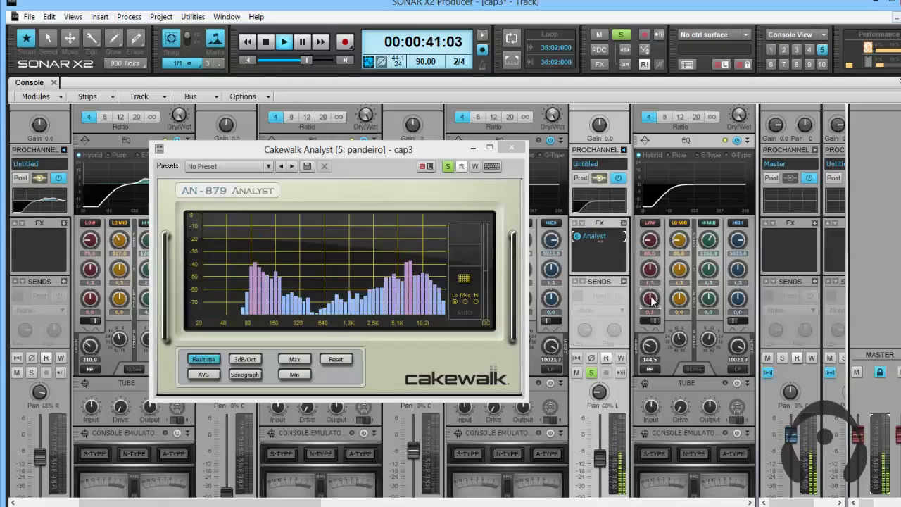
Boost pandeiro's low EQ band to 12.8 dB and stop playback.
scroll(651, 301, up, 10)
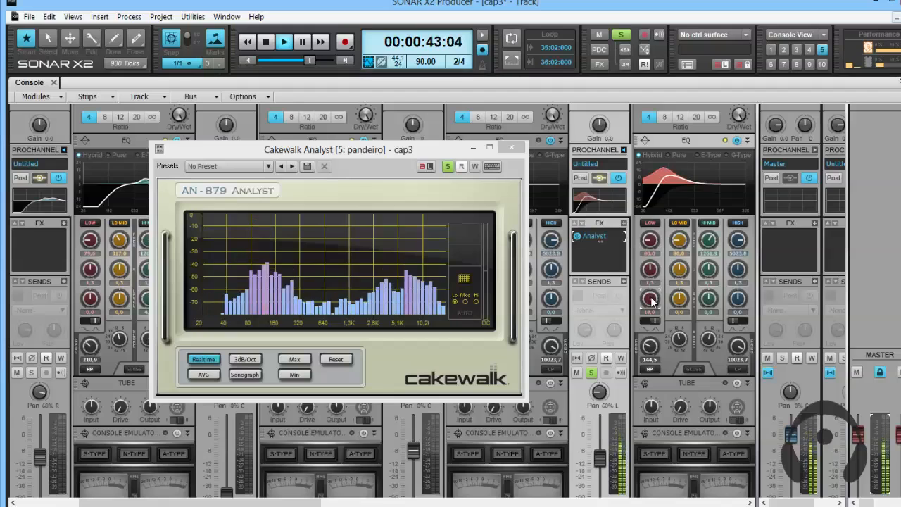
scroll(652, 301, down, 5)
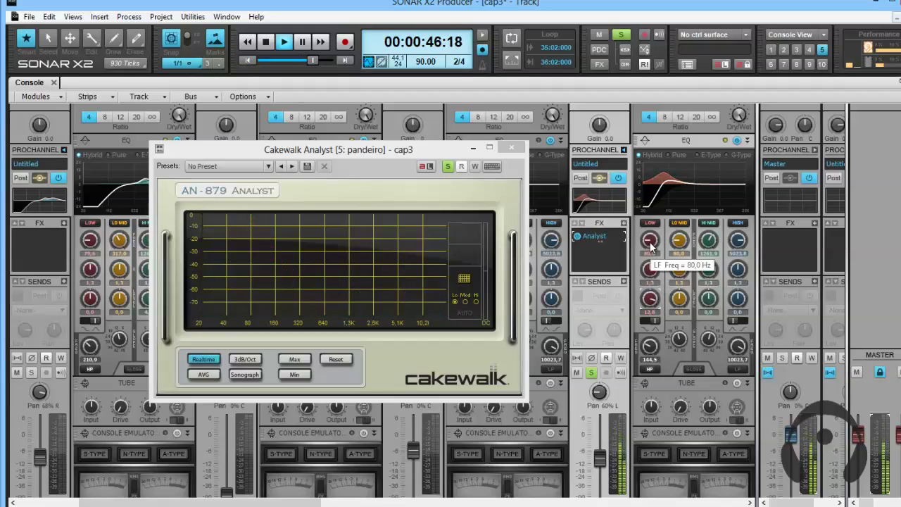
key(space)
Sweep pandeiro's low band frequency to about 319.3 Hz during playback, then switch the low band off.
scroll(650, 242, up, 6)
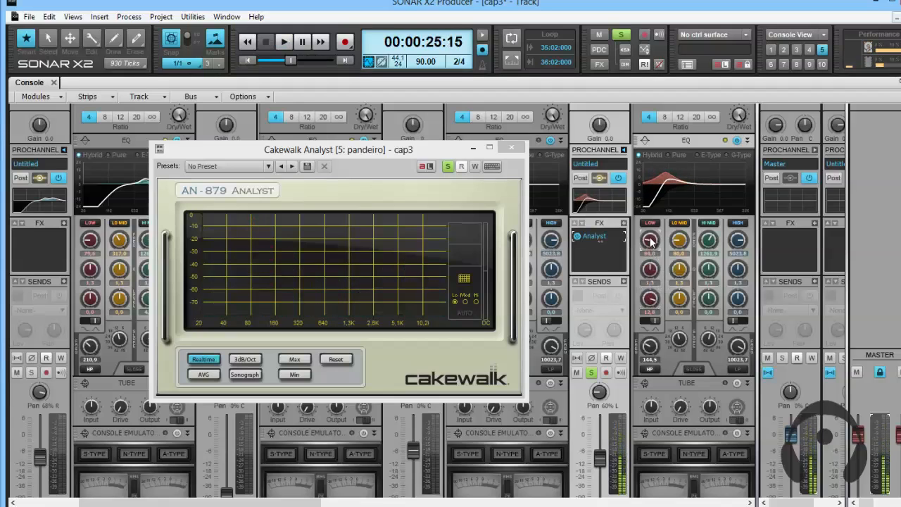
key(space)
scroll(652, 241, up, 4)
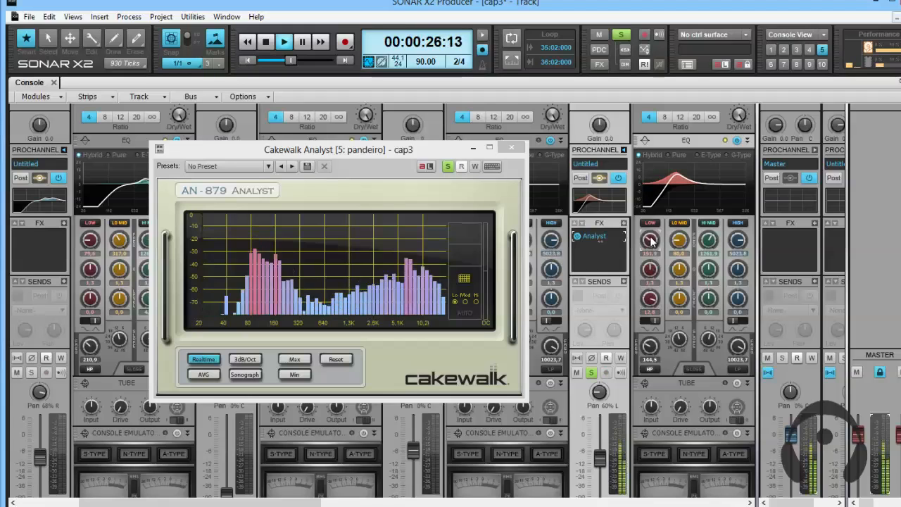
scroll(651, 241, up, 2)
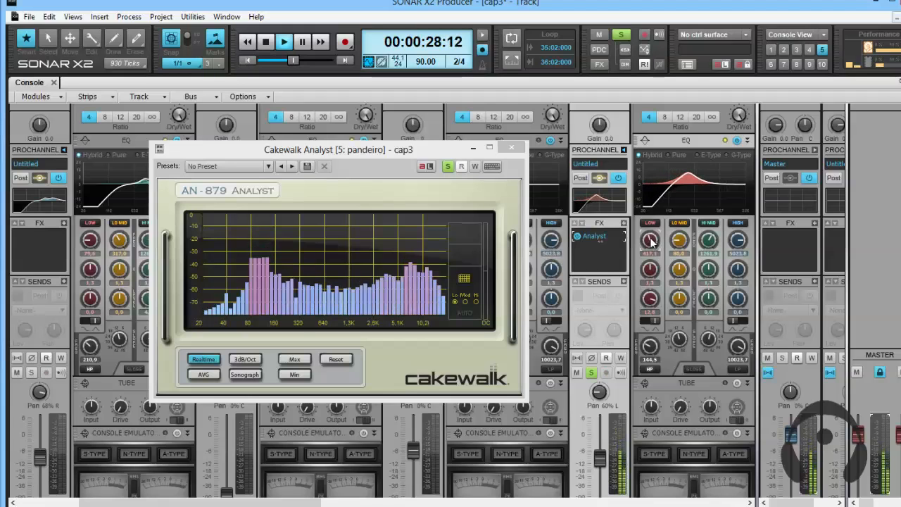
scroll(650, 241, down, 3)
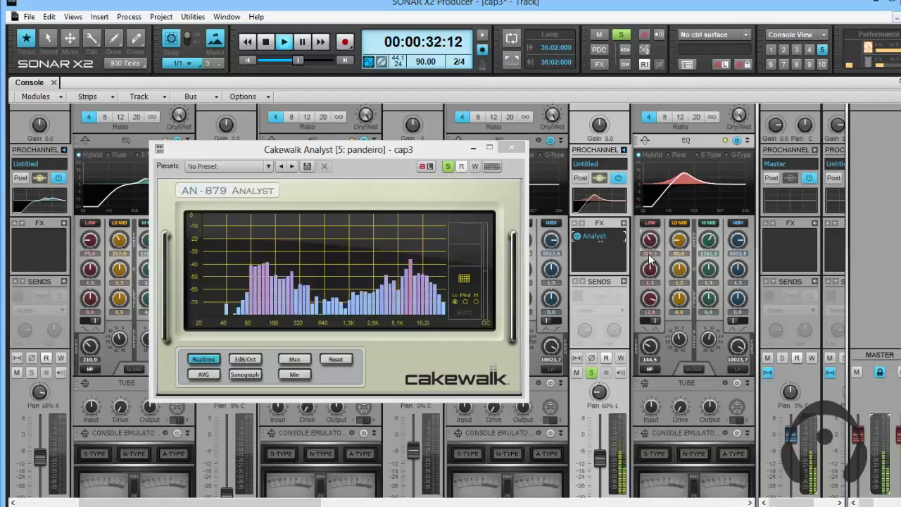
click(651, 224)
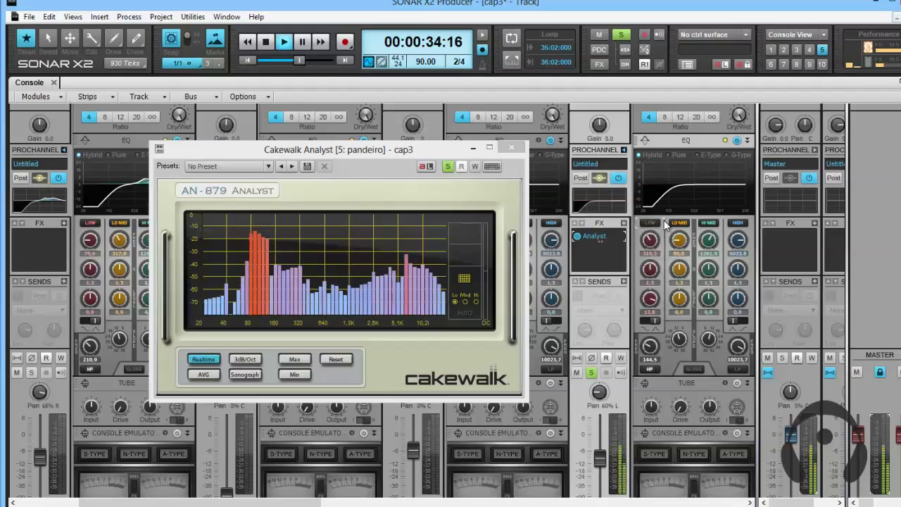
Set pandeiro's lo-mid EQ band to 244.5 Hz with a gain of 11.3 dB.
click(677, 224)
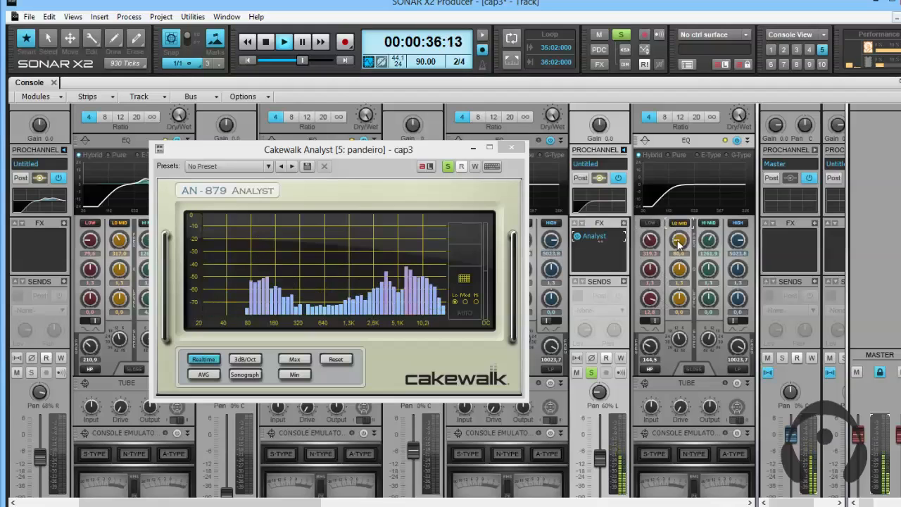
drag(679, 303, 680, 303)
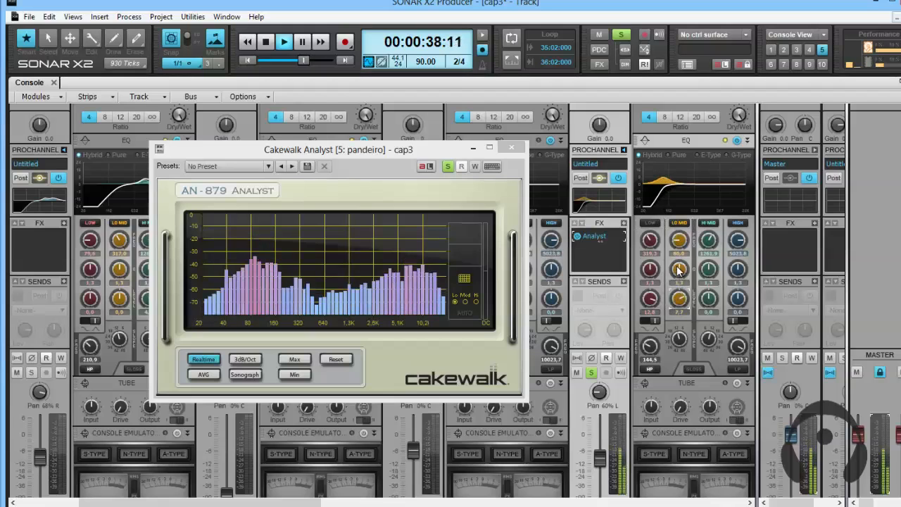
drag(679, 243, 679, 242)
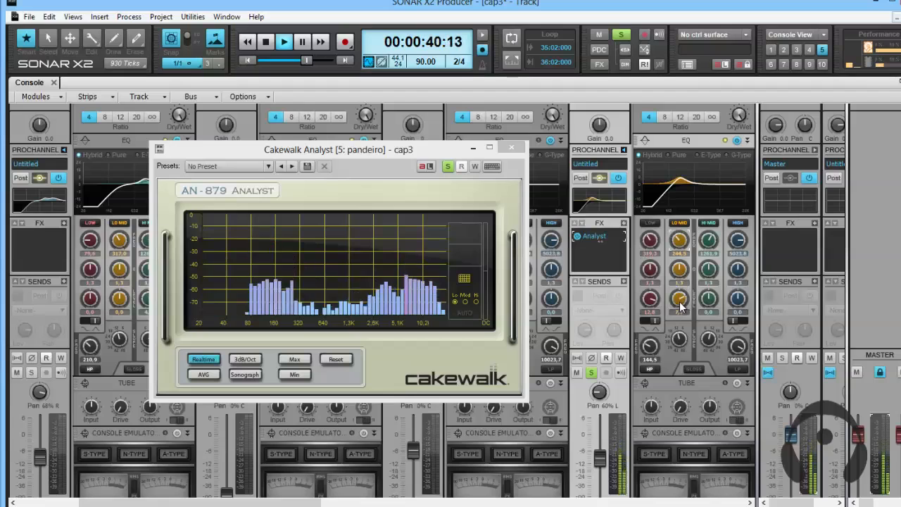
drag(679, 304, 679, 302)
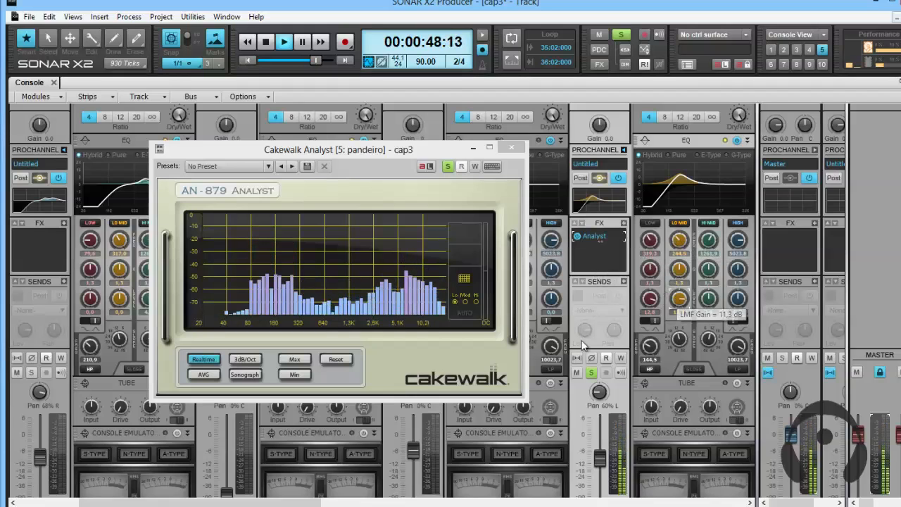
Take the pandeiro track out of solo and close its Analyst window.
click(592, 374)
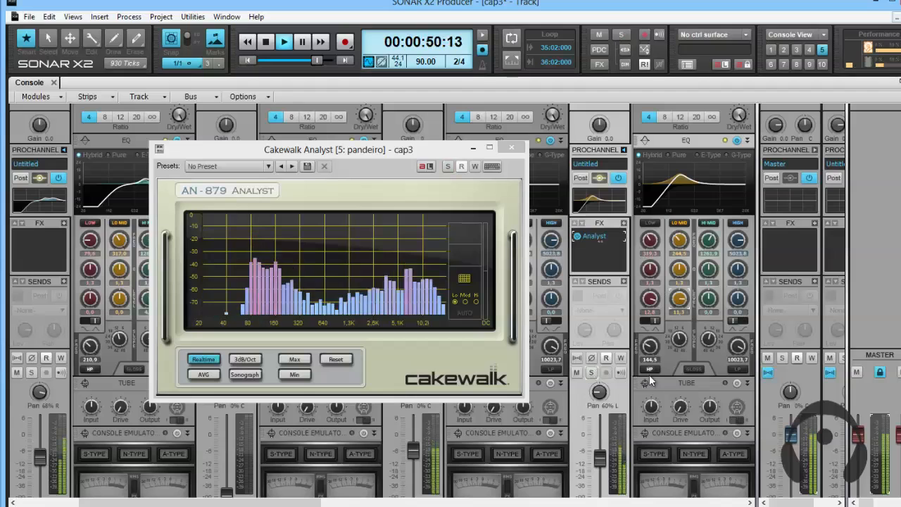
click(516, 149)
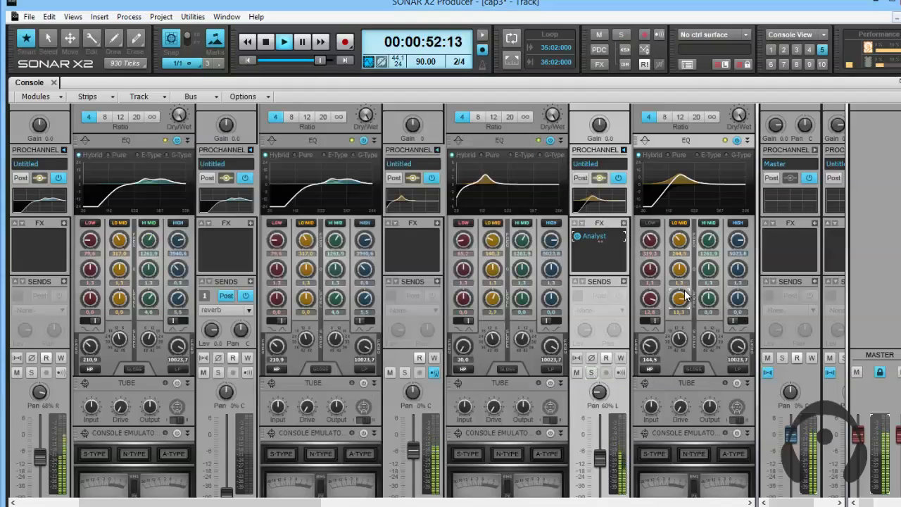
Solo only the surdo track and bring its ProChannel EQ into view.
scroll(394, 303, down, 3)
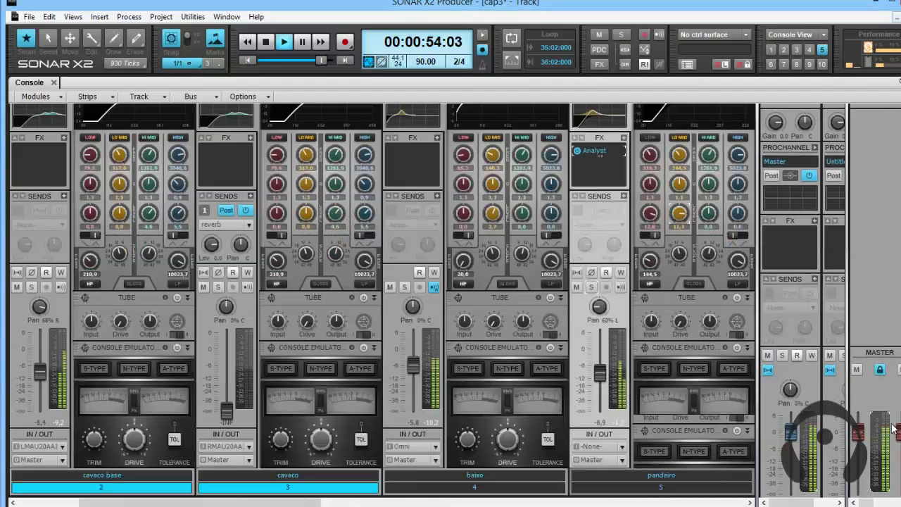
drag(199, 503, 309, 503)
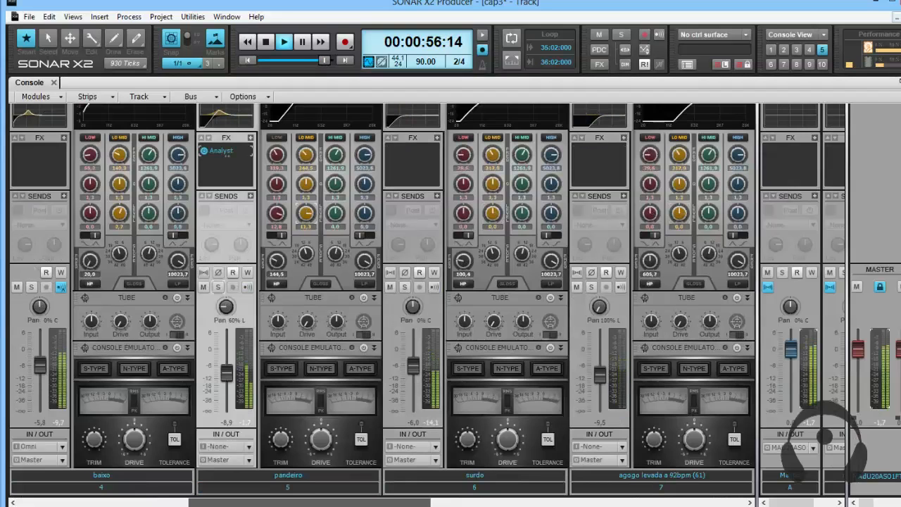
click(405, 287)
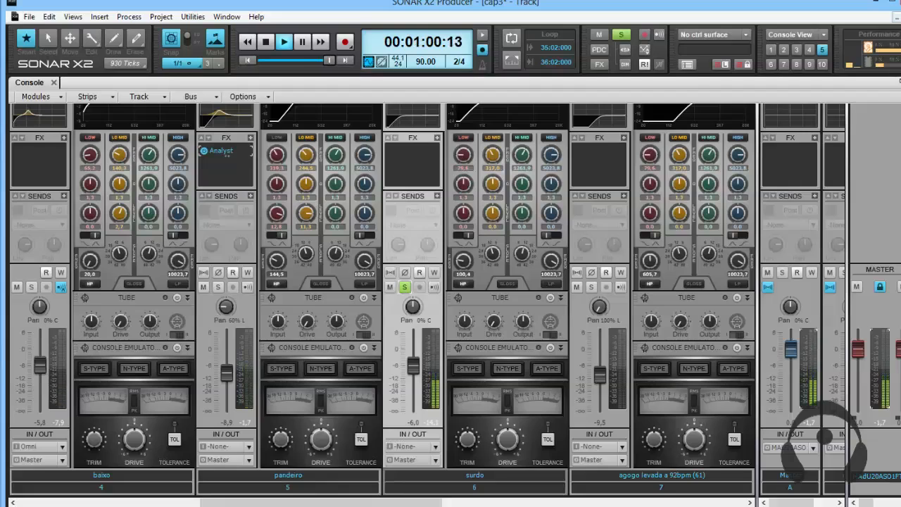
scroll(492, 282, up, 3)
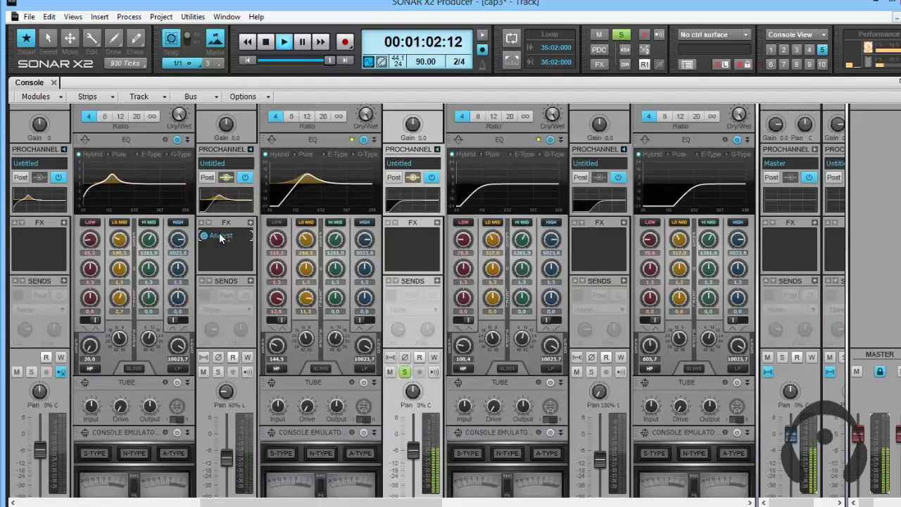
Move the Analyst from pandeiro's FX bin to surdo's, open it beside the surdo EQ, and restart playback.
drag(220, 240, 394, 242)
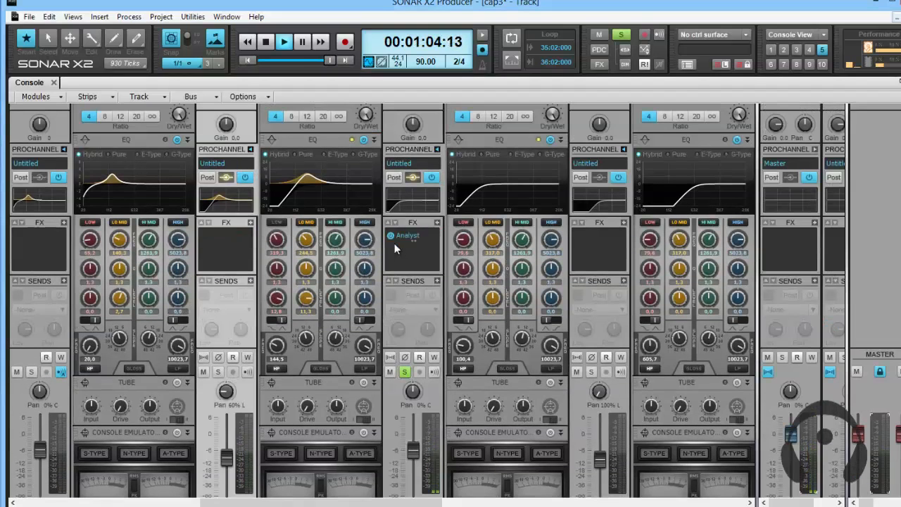
double_click(409, 237)
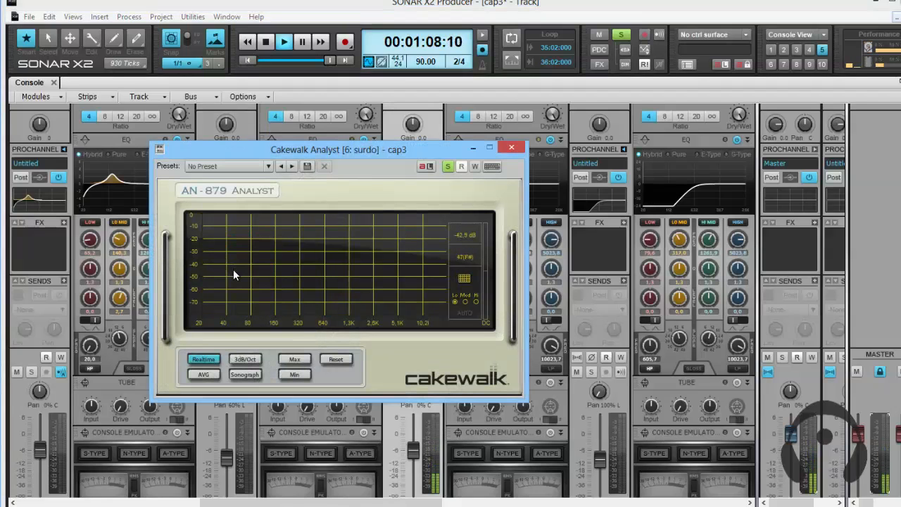
key(space)
key(space)
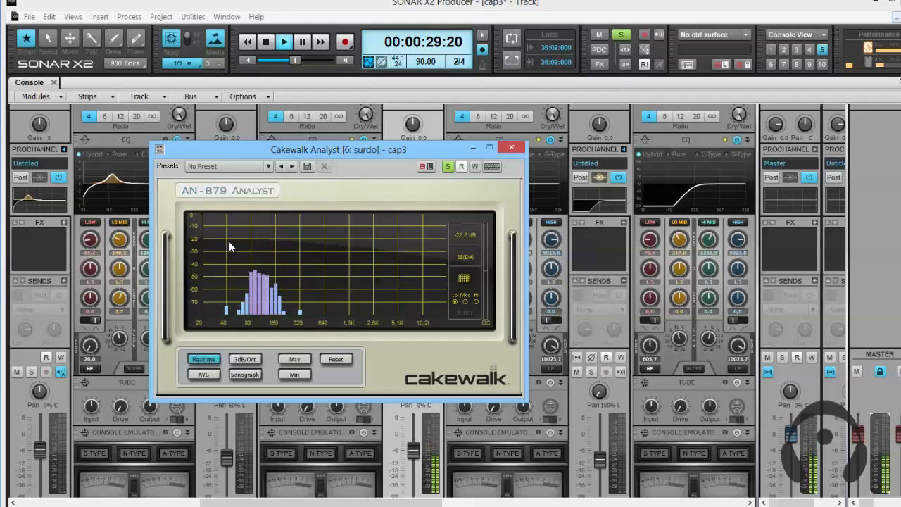
drag(350, 145, 722, 224)
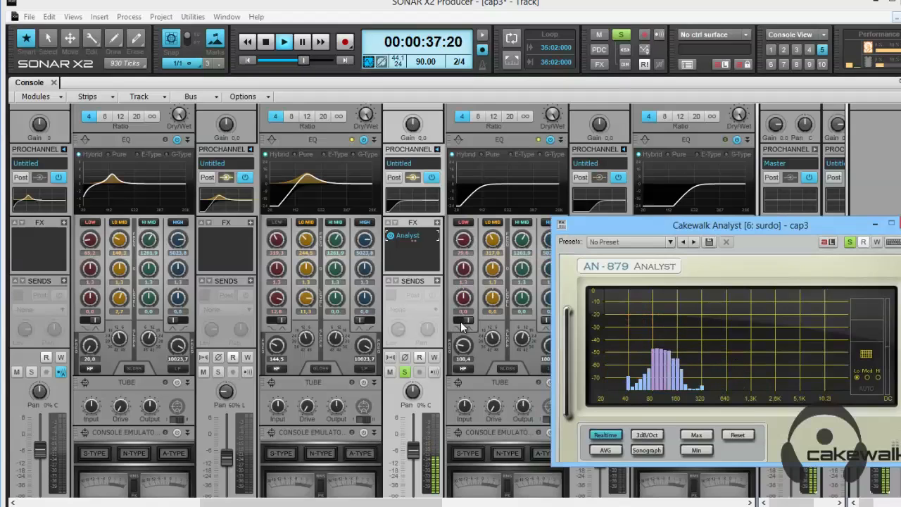
Set surdo's EQ high-pass filter to 128.0 Hz and its lo-mid band gain to 4.1 dB.
drag(467, 353, 465, 344)
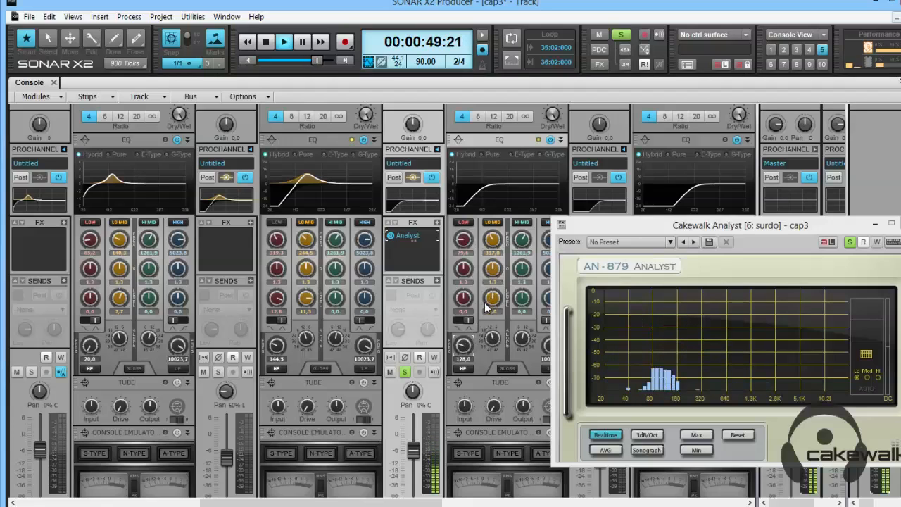
drag(491, 299, 489, 300)
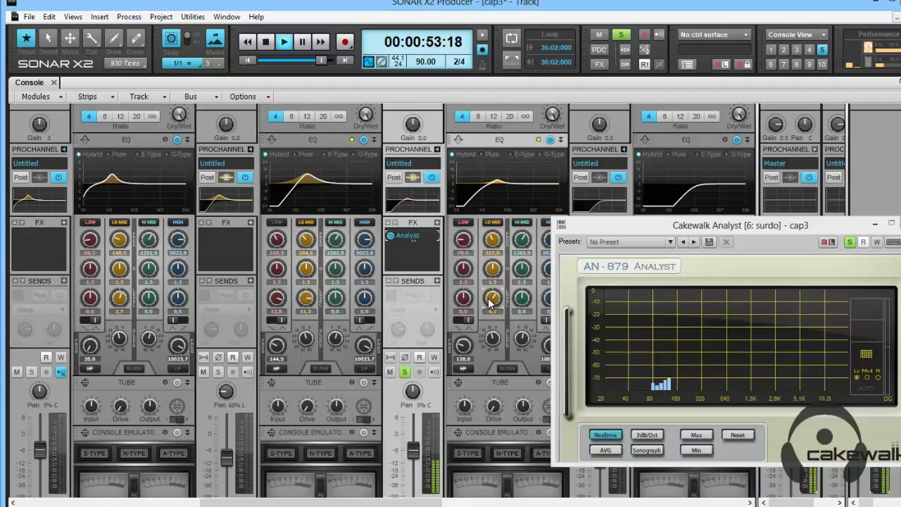
Take the surdo track out of solo, raise its fader to -4.6 dB, and close its Analyst window.
click(405, 372)
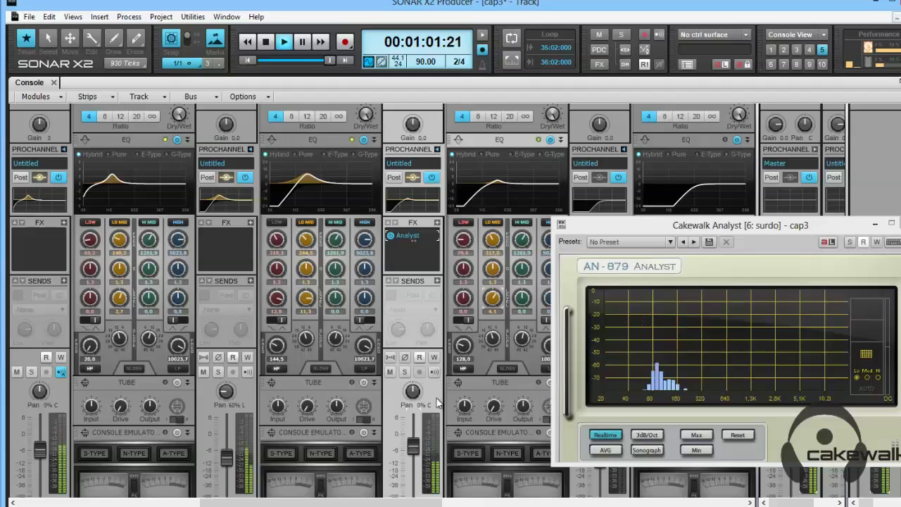
drag(633, 225, 333, 232)
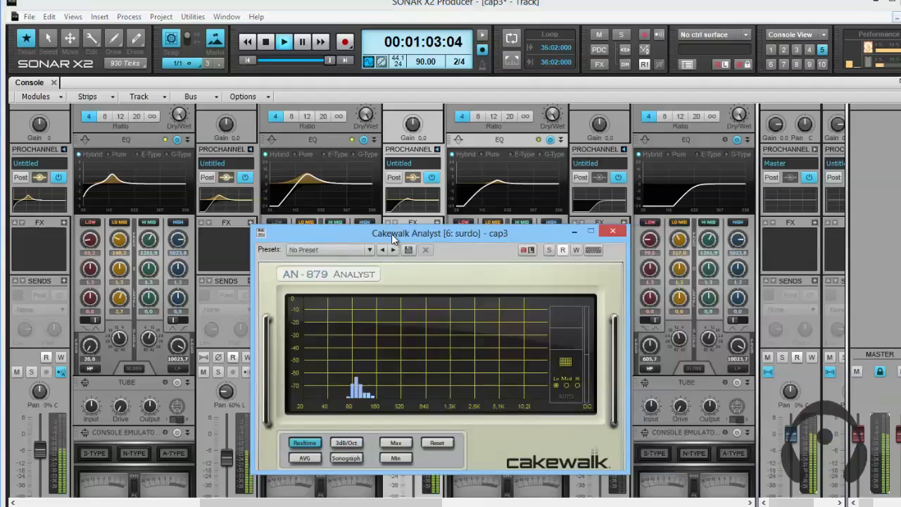
click(618, 231)
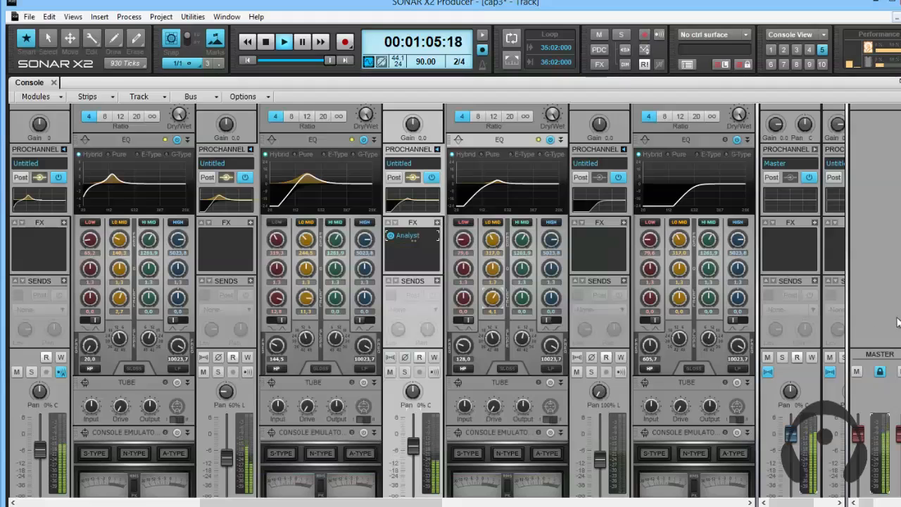
Solo the agogo track and boost its high EQ band to 12.3 dB at 5236.4 Hz during playback.
scroll(450, 303, down, 1)
scroll(382, 299, down, 3)
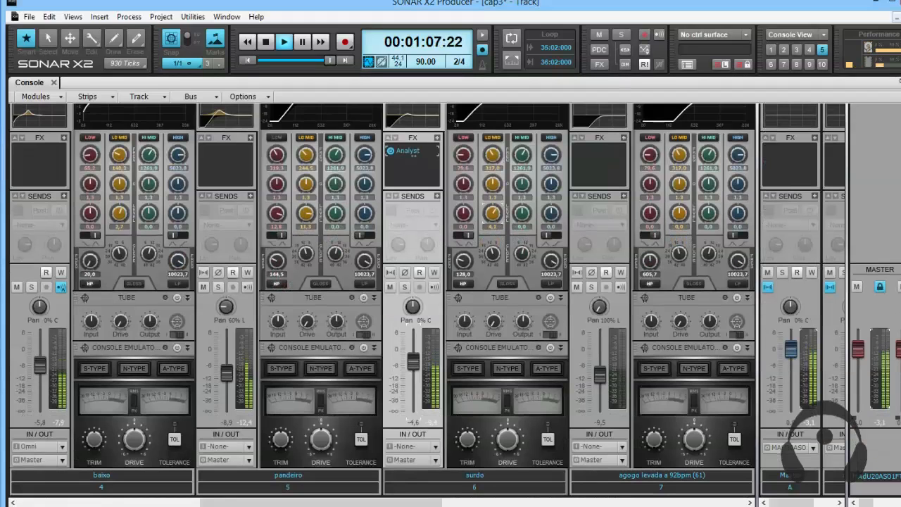
key(space)
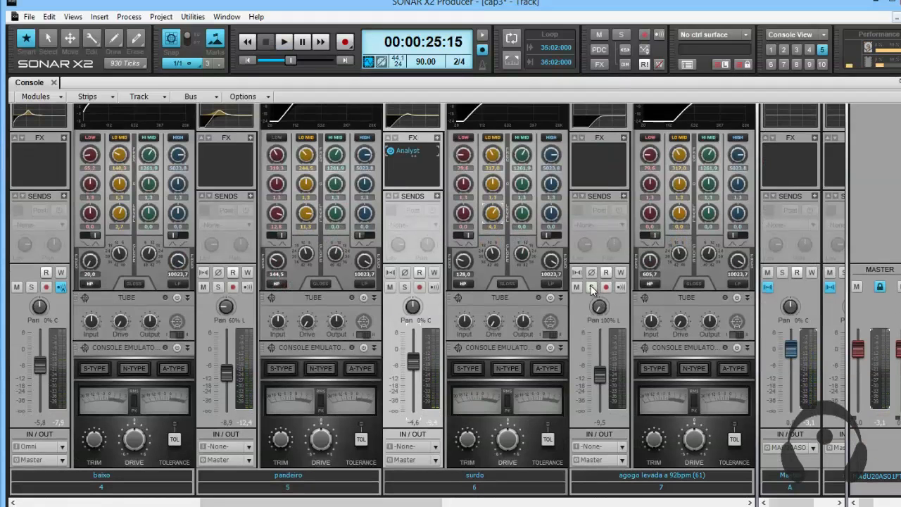
click(590, 287)
key(space)
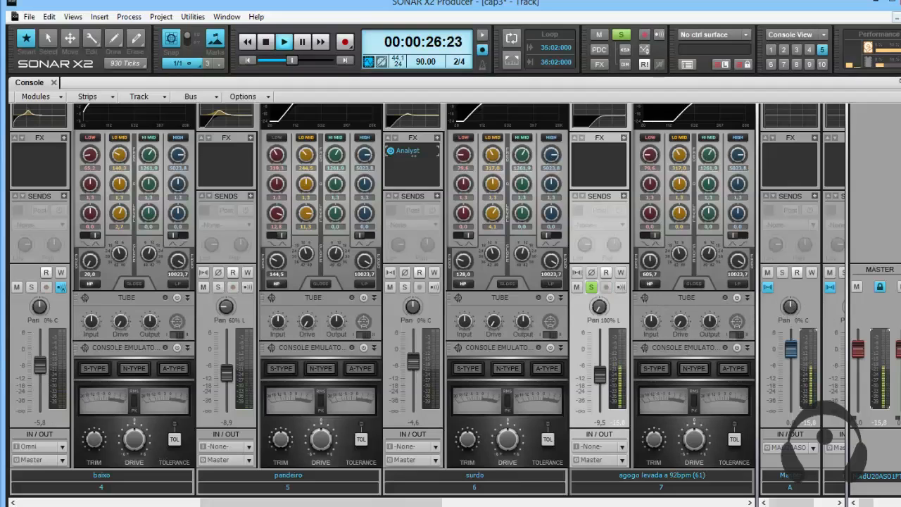
scroll(707, 262, up, 3)
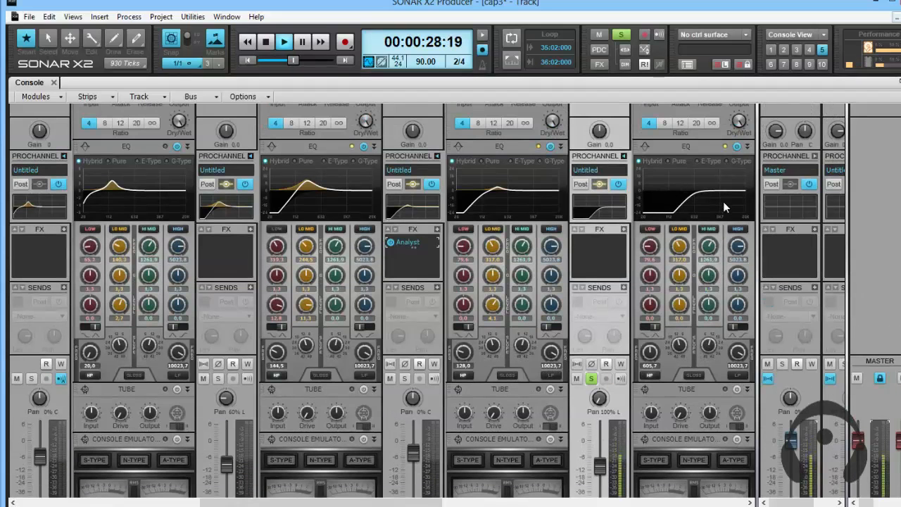
drag(723, 187, 724, 193)
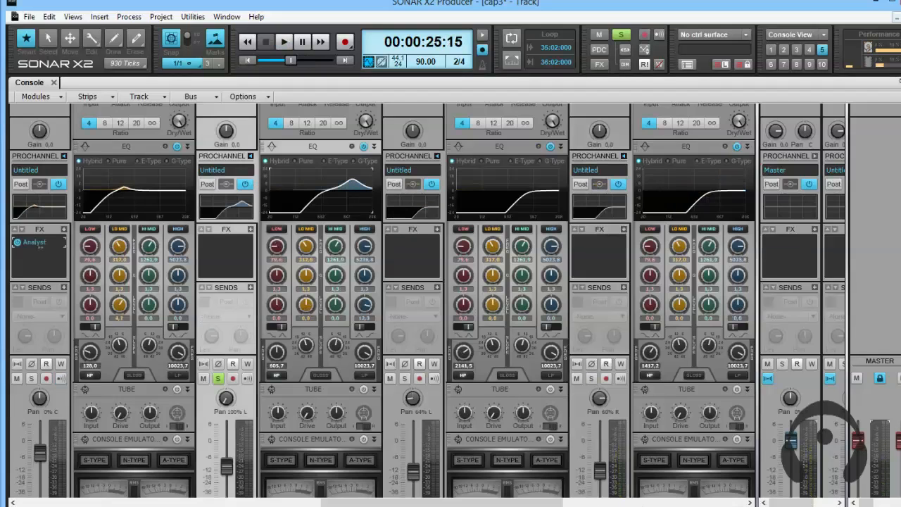
Add the reco reco track to the solo and copy agogo's ProChannel EQ settings onto it.
scroll(422, 296, down, 2)
key(space)
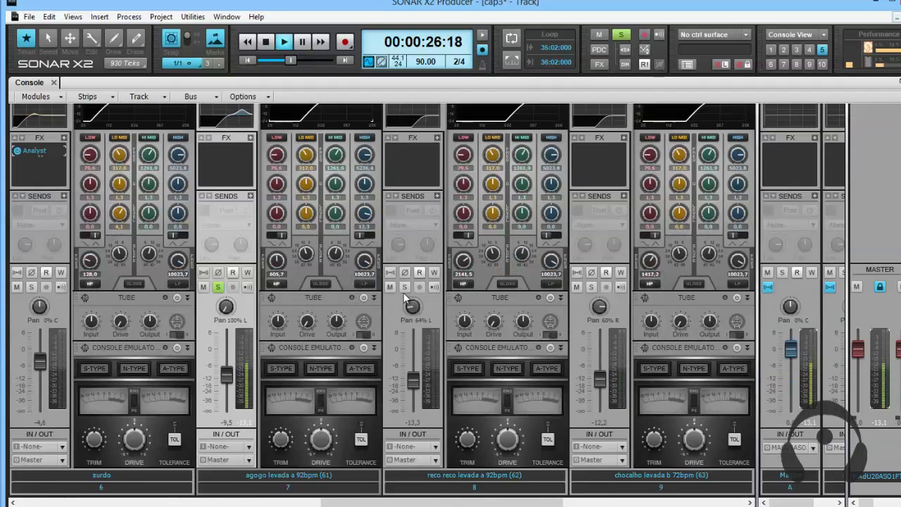
click(406, 287)
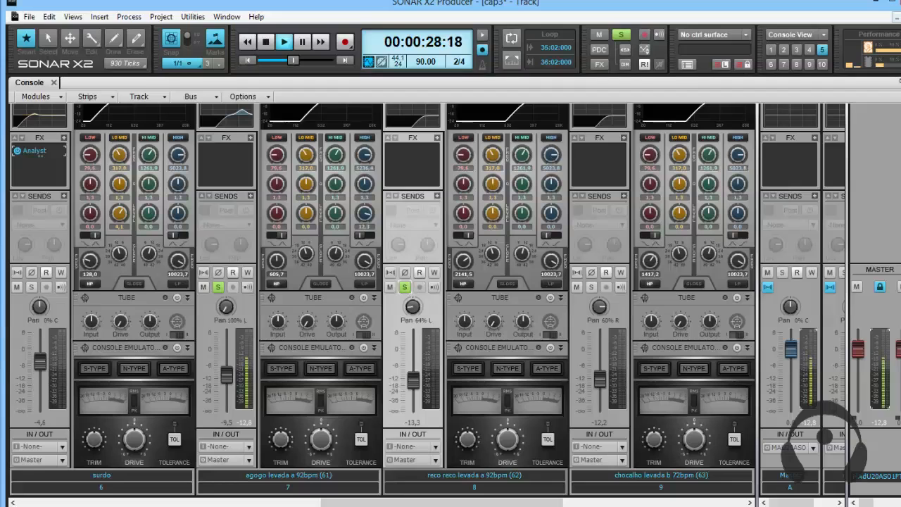
scroll(867, 229, up, 2)
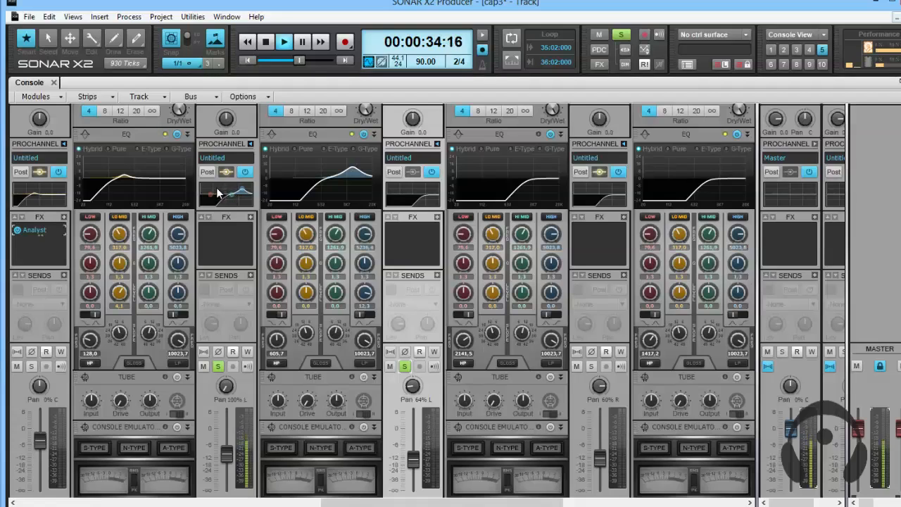
drag(249, 185, 398, 187)
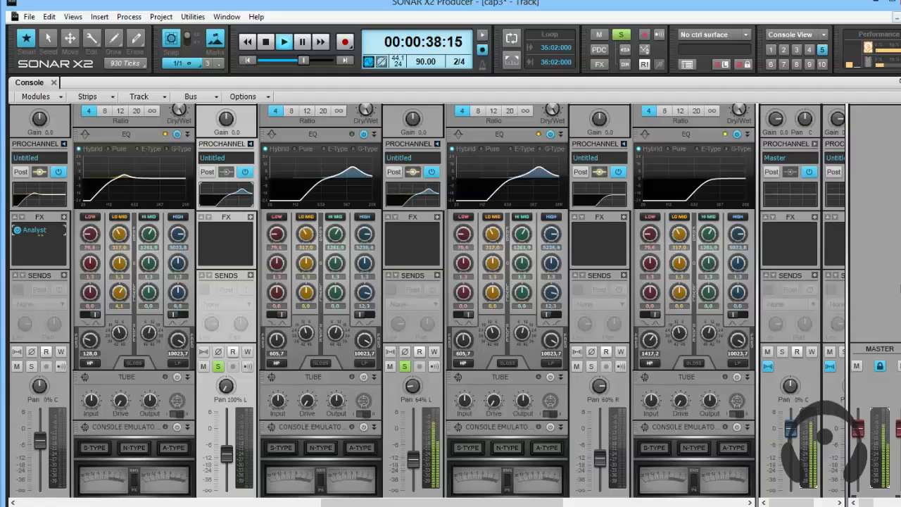
Solo the chocalho track, raise its fader slightly, and boost its high EQ band to 7.3 dB at about 6442 Hz.
click(591, 365)
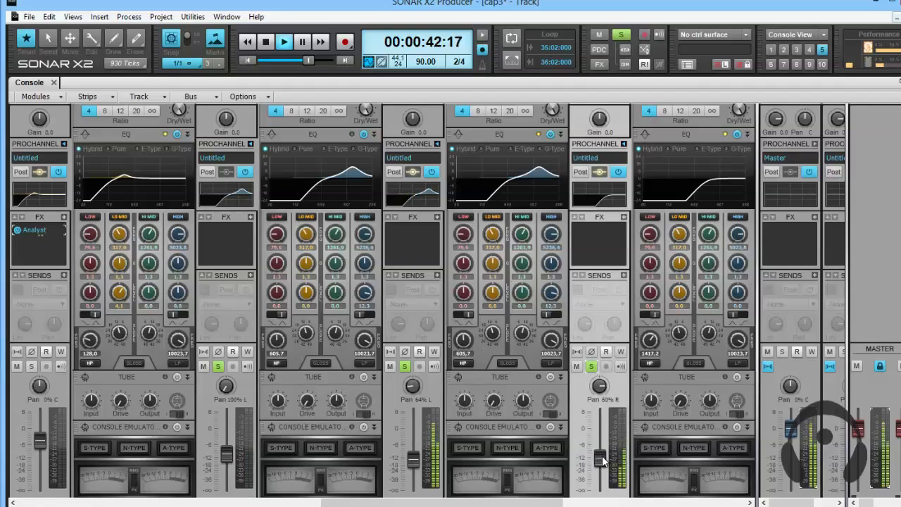
drag(602, 461, 602, 454)
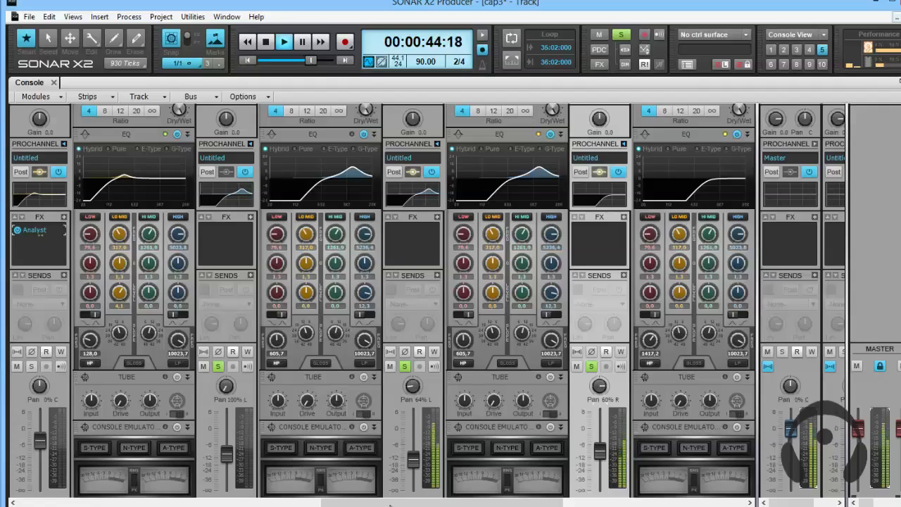
drag(391, 505, 450, 505)
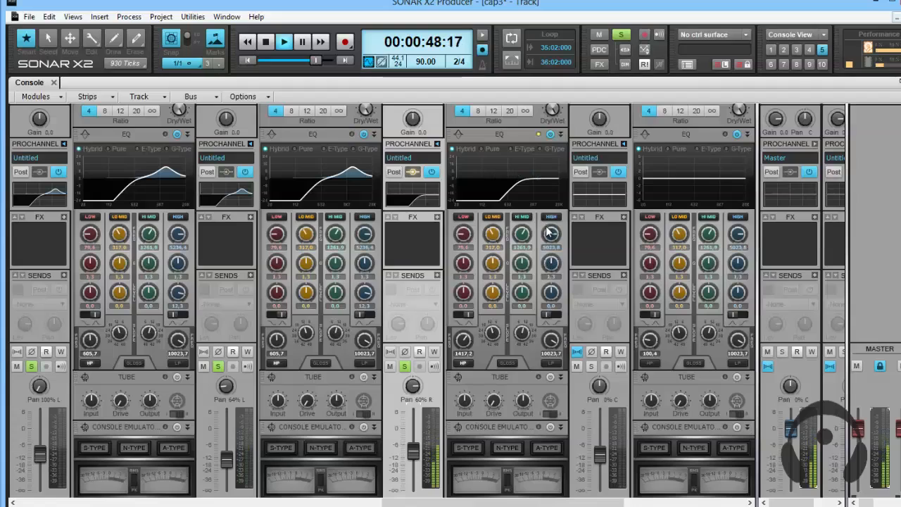
drag(538, 171, 543, 176)
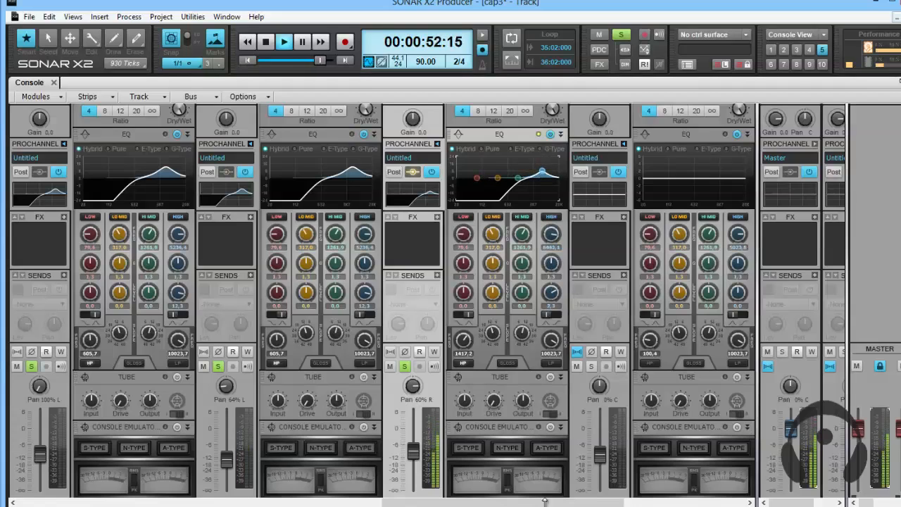
Try soloing the tracks after chocalho during playback, then stop and clear all track solos.
drag(545, 501, 664, 501)
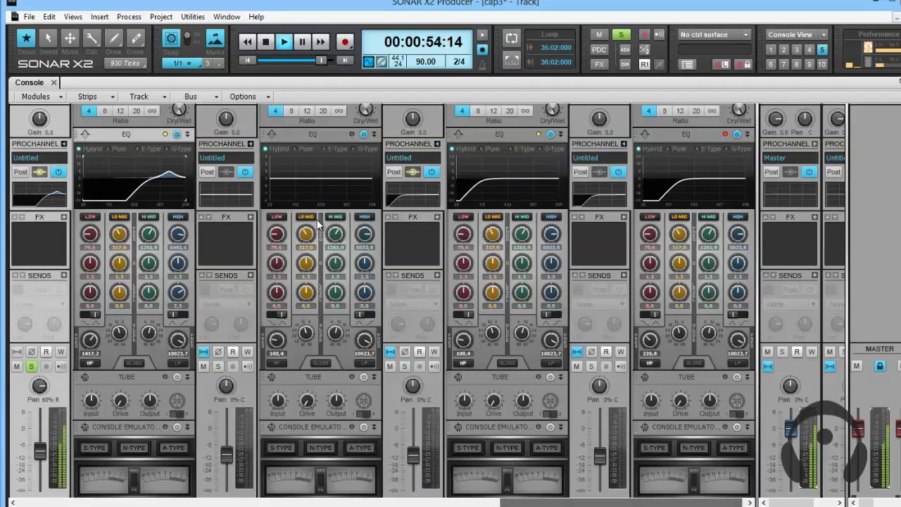
click(218, 367)
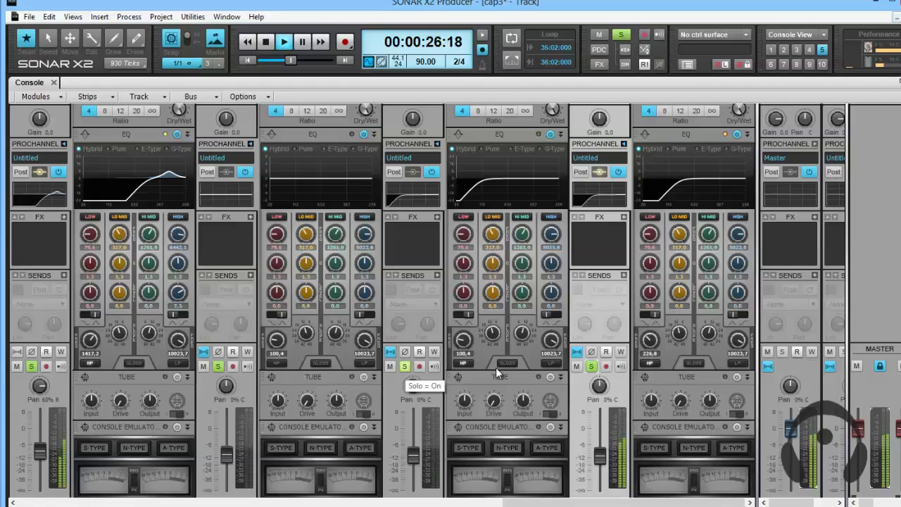
key(space)
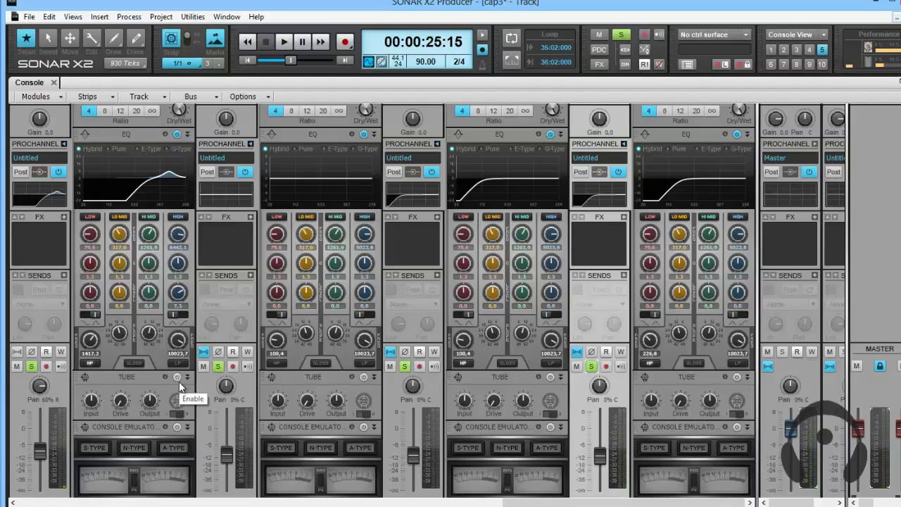
click(620, 41)
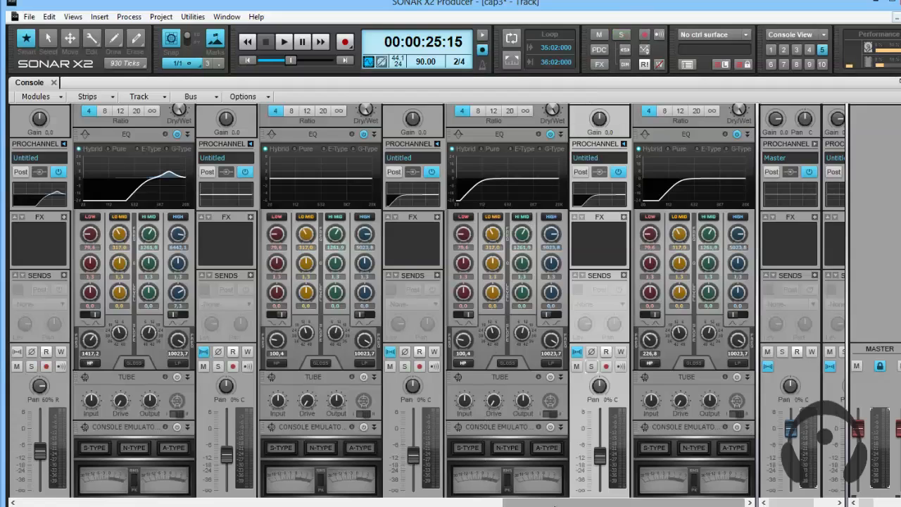
Set the EQ graphs' plot resolution to 6 dB from the track with the reverb send.
drag(554, 505, 106, 499)
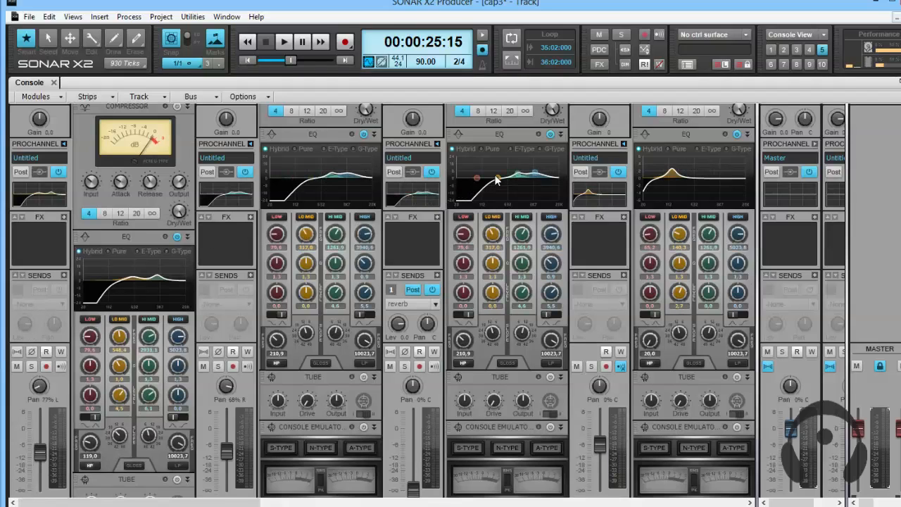
right_click(423, 205)
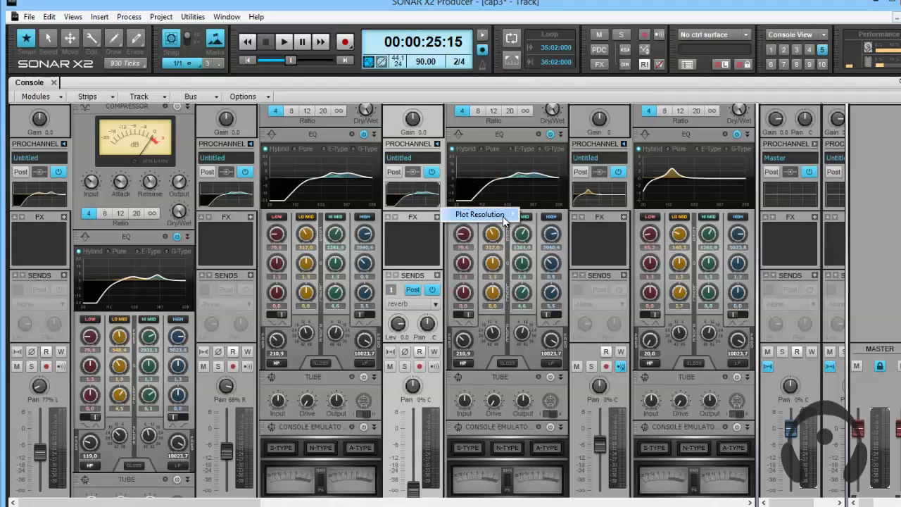
mouse_move(504, 221)
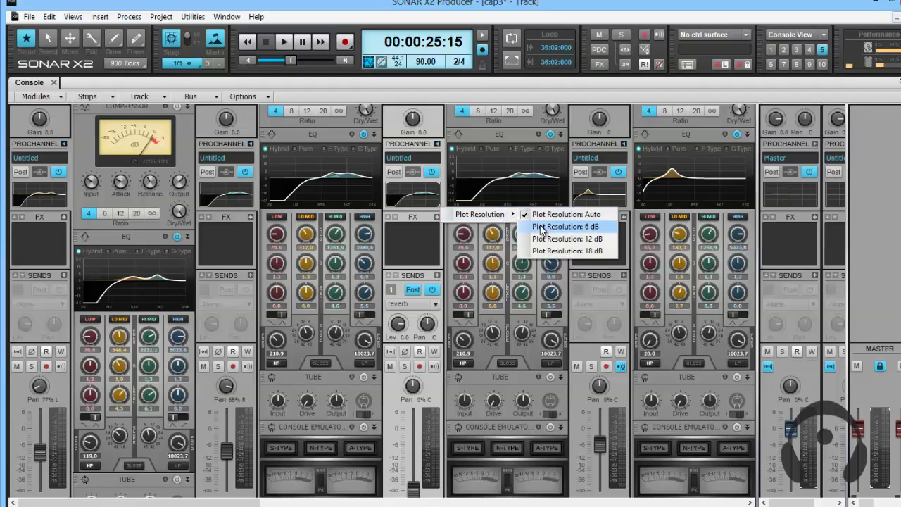
click(542, 226)
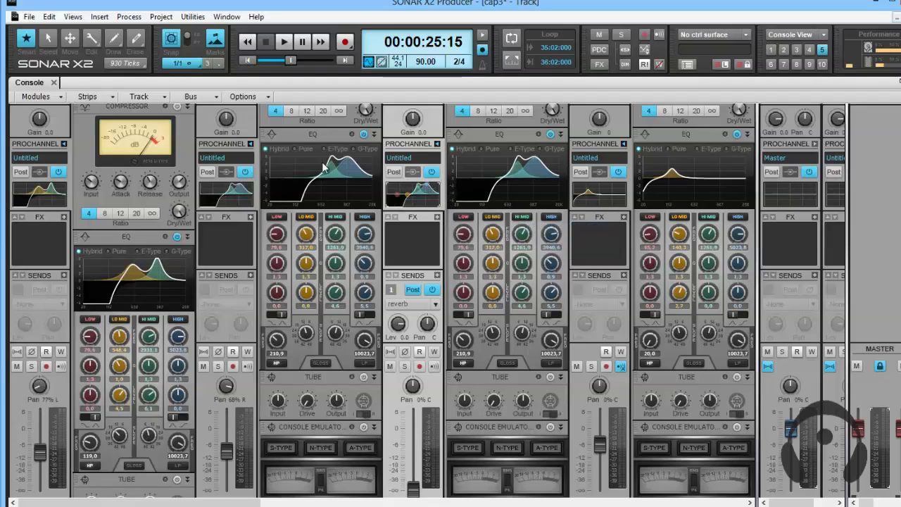
Change the EQ graphs' plot resolution to 18 dB.
right_click(426, 203)
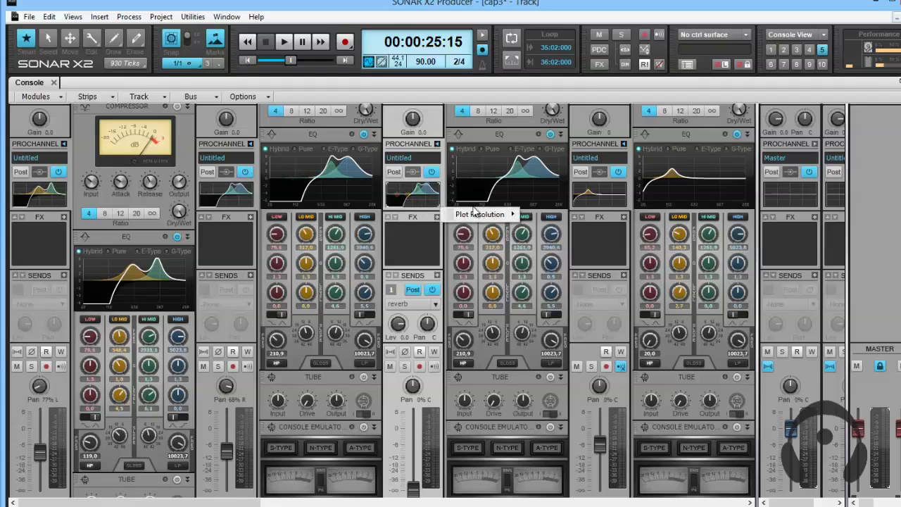
mouse_move(479, 214)
click(591, 251)
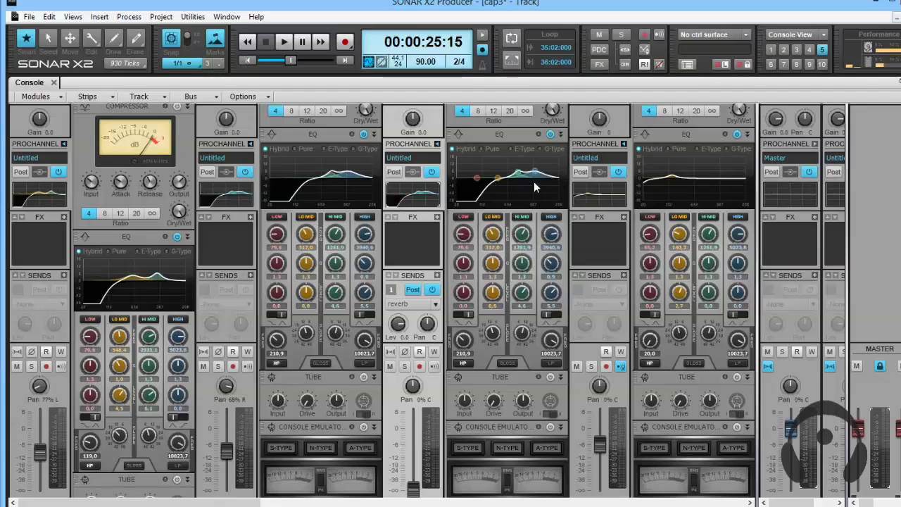
Switch the EQ graphs' plot resolution back to 6 dB.
right_click(430, 203)
mouse_move(489, 214)
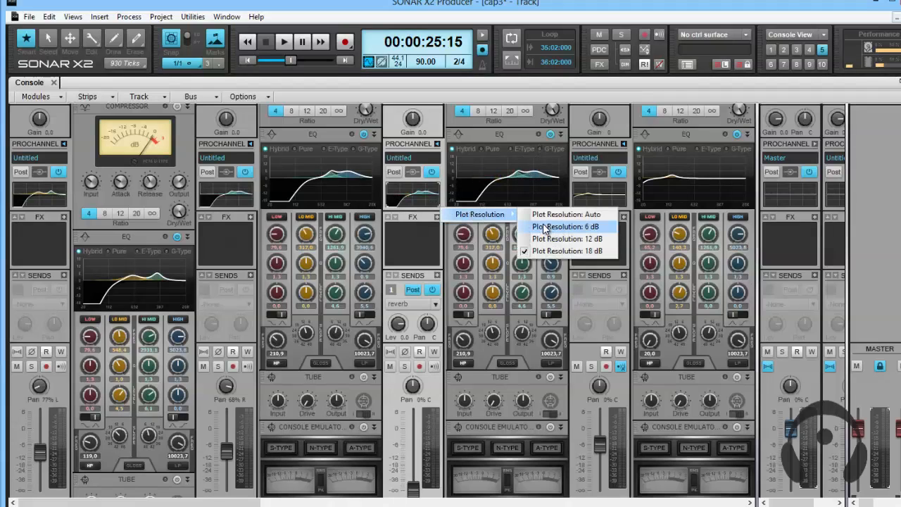
click(543, 227)
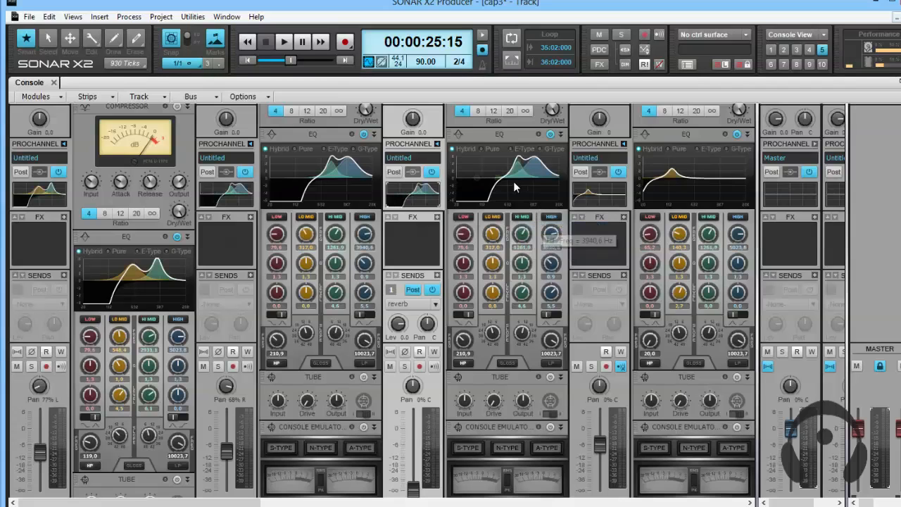
Open the Plot Resolution options for the EQ graph of the track panned 68% right.
scroll(513, 182, down, 2)
scroll(511, 181, up, 2)
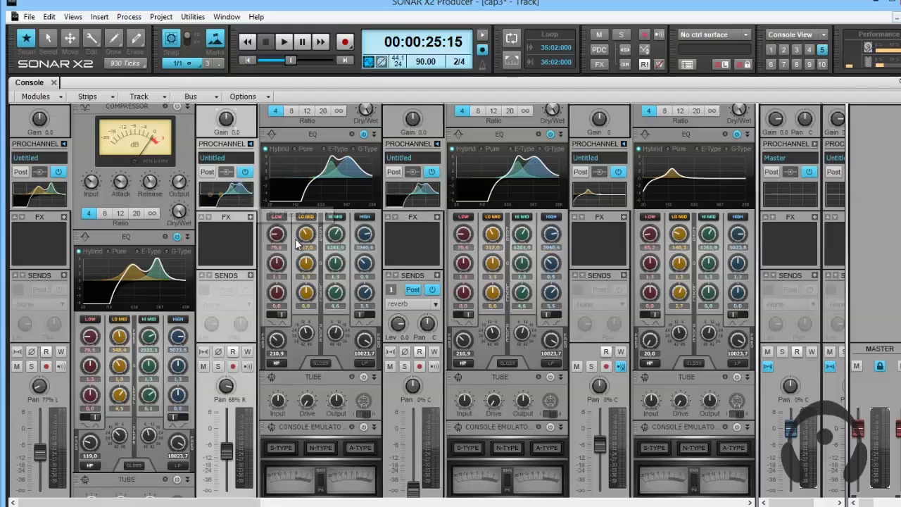
right_click(258, 207)
mouse_move(303, 214)
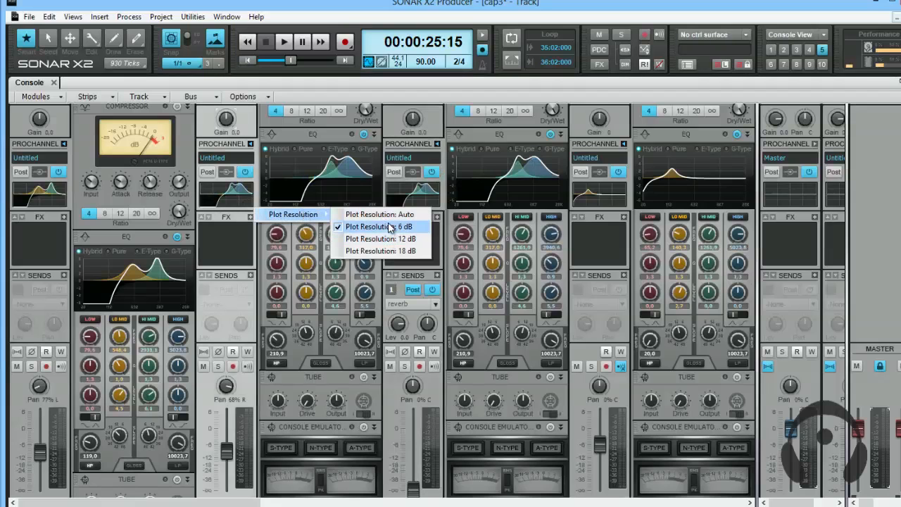